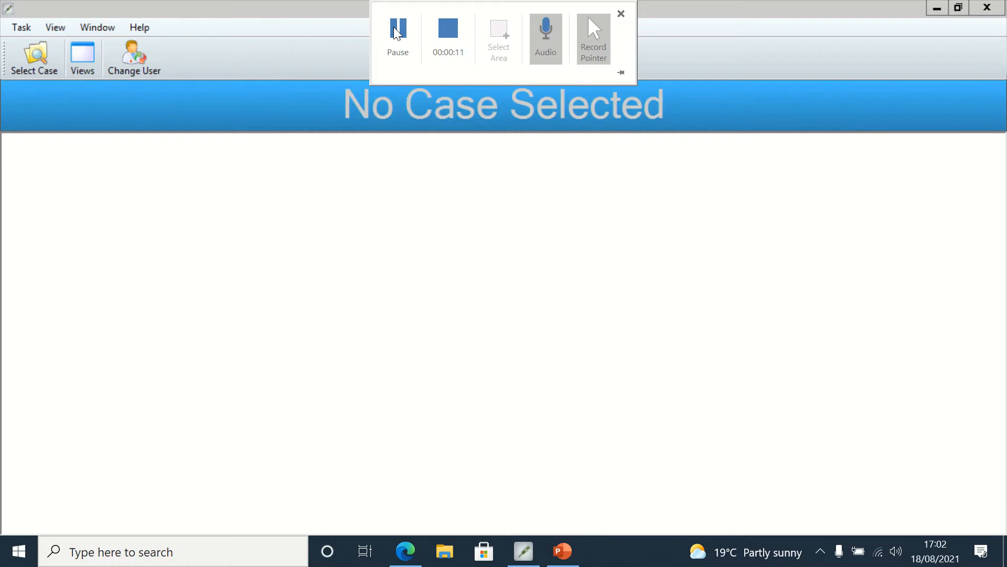
Step: Search for cases in surgical area RD8-GH TH PH1 with the start date set to 17/08/2021
left_click(42, 55)
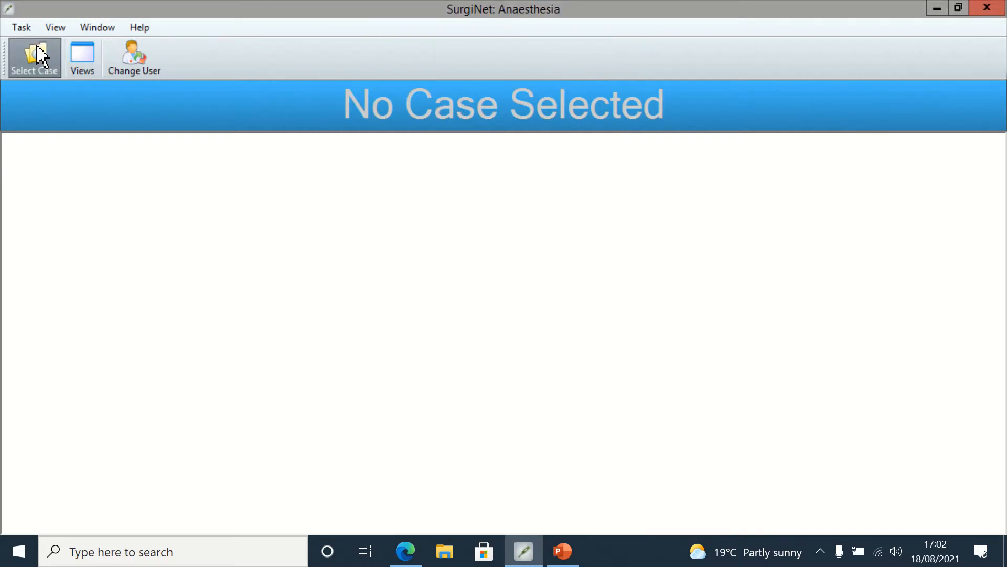
left_click(35, 64)
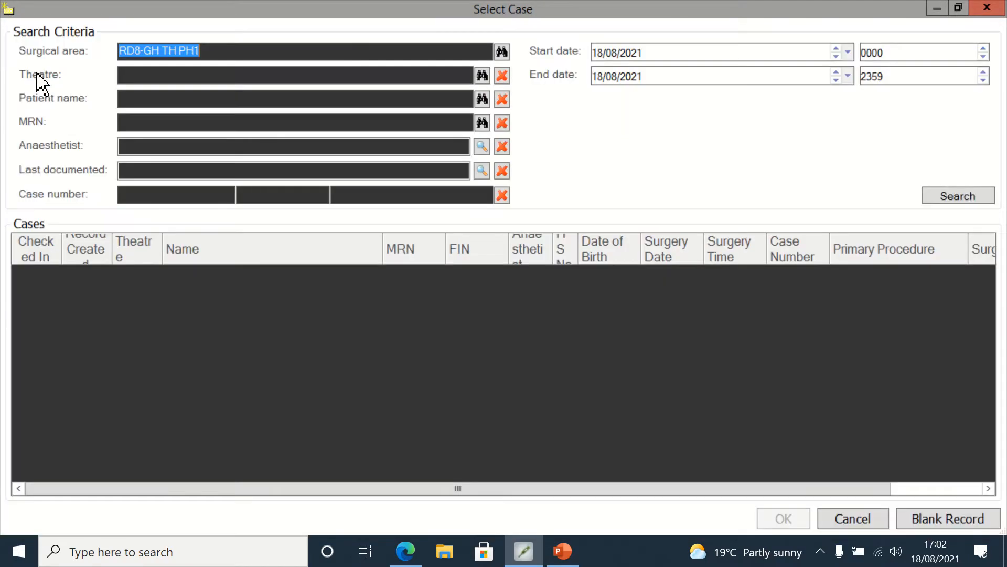
left_click(836, 56)
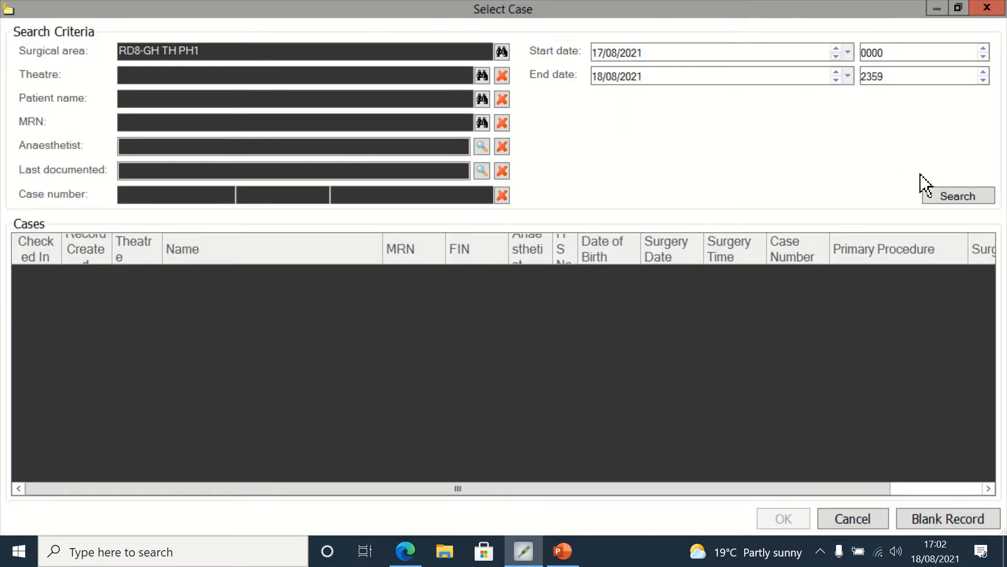
left_click(949, 198)
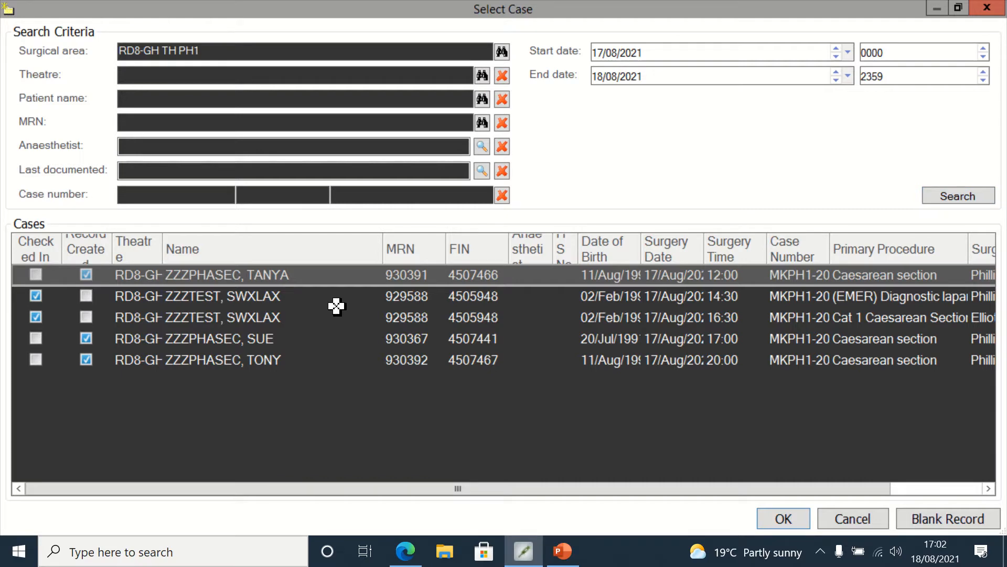
Step: Open the 16:30 Cat 1 Caesarean section case and confirm it in the verification dialog
left_click(148, 318)
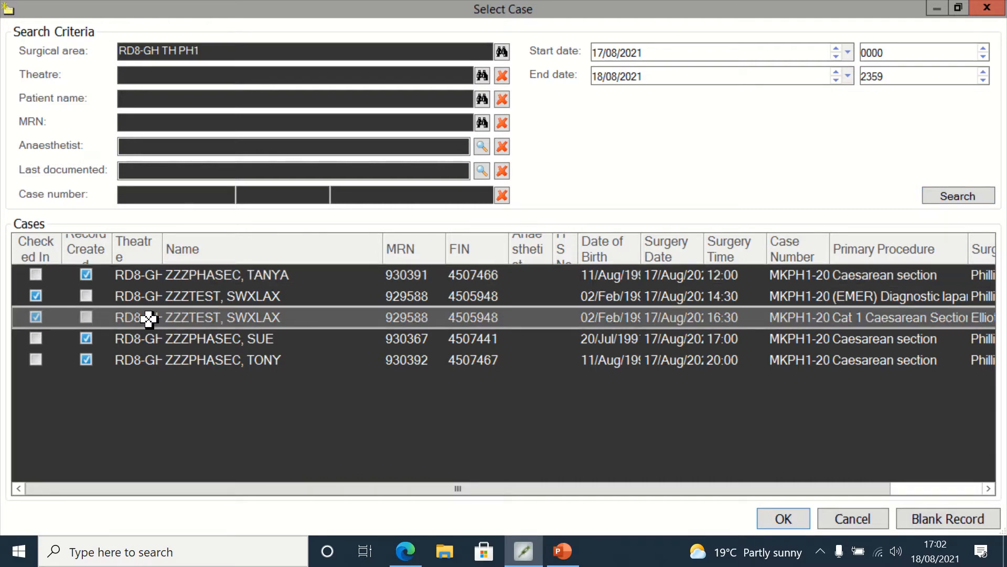
left_click(779, 520)
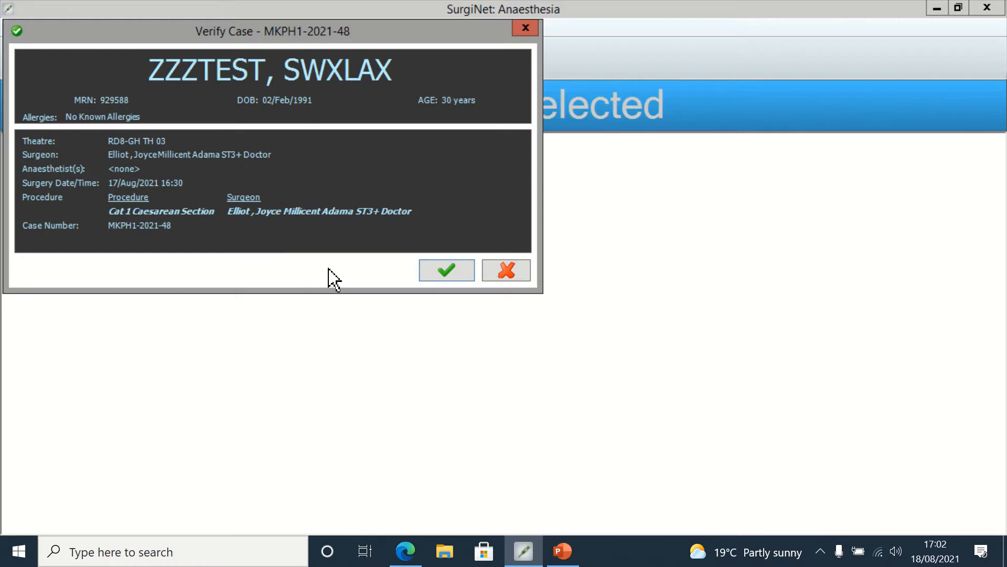
left_click(444, 279)
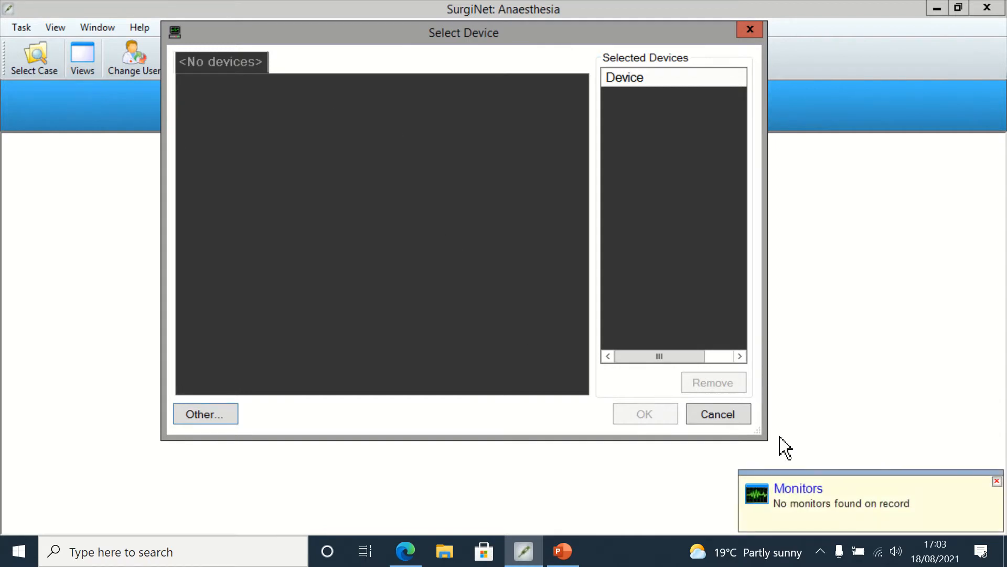
Step: Dismiss the device selection and continuing orders dialogs without choosing anything
left_click(726, 415)
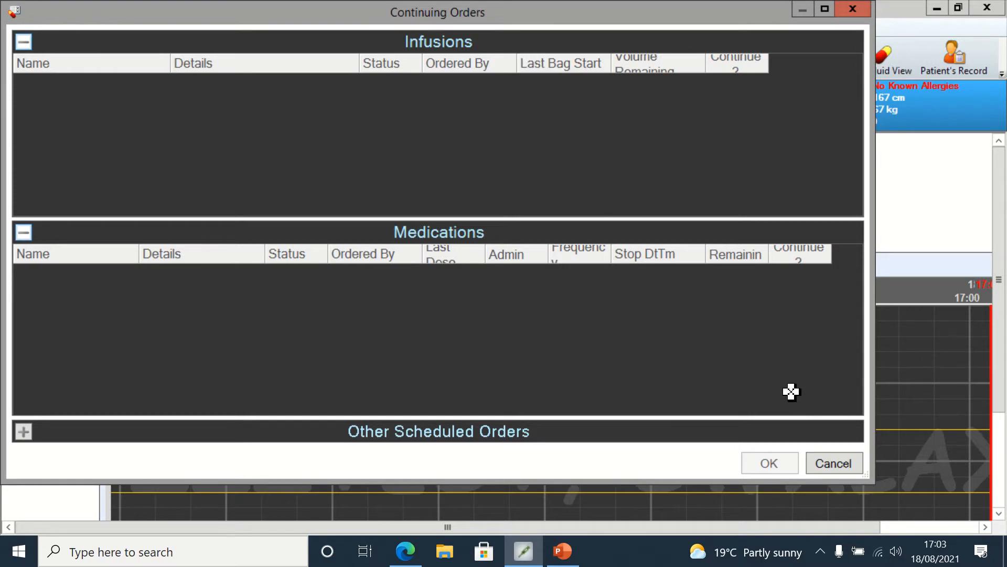
left_click(842, 465)
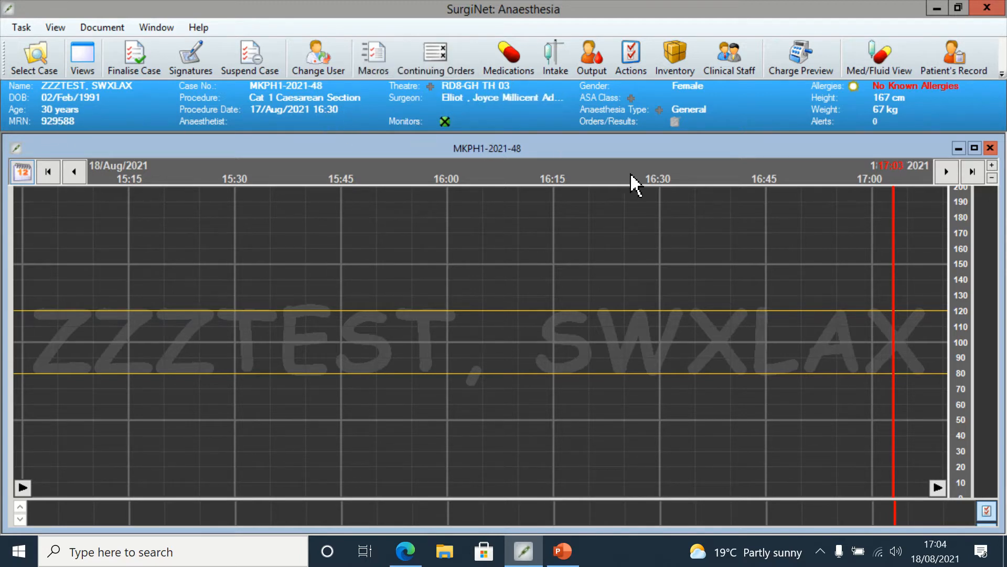
Step: Set the patient's ASA class to 1E
left_click(631, 98)
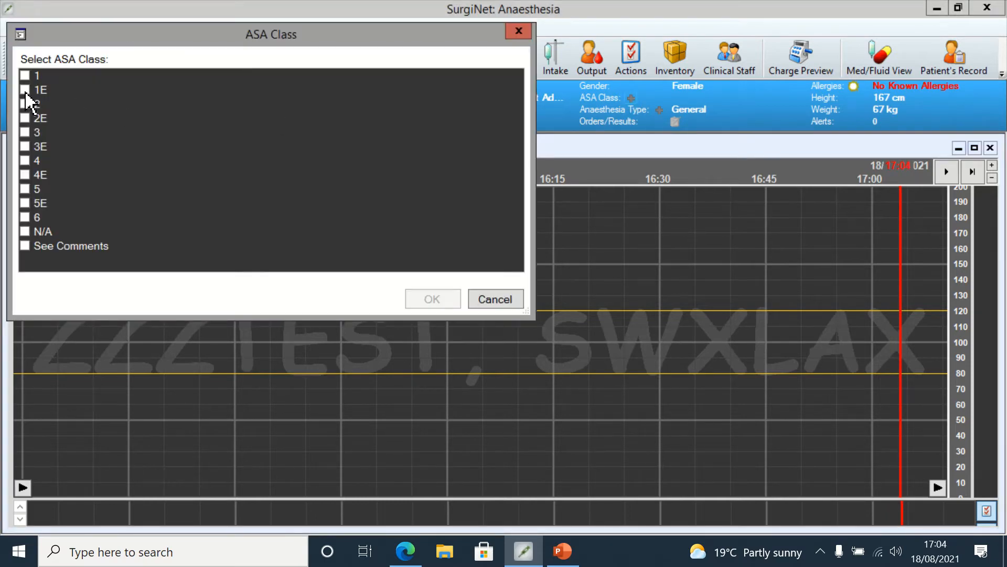
left_click(25, 90)
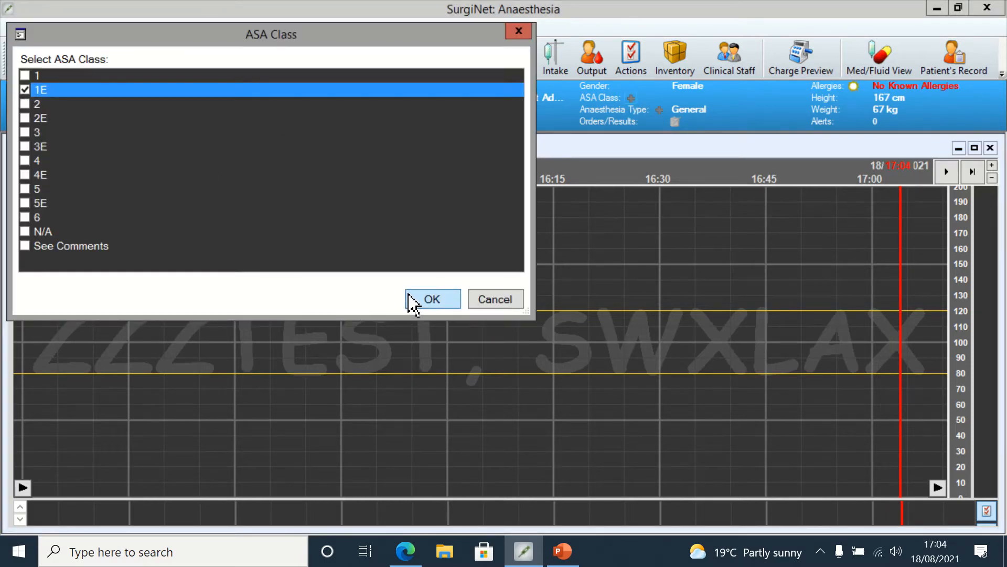
left_click(412, 302)
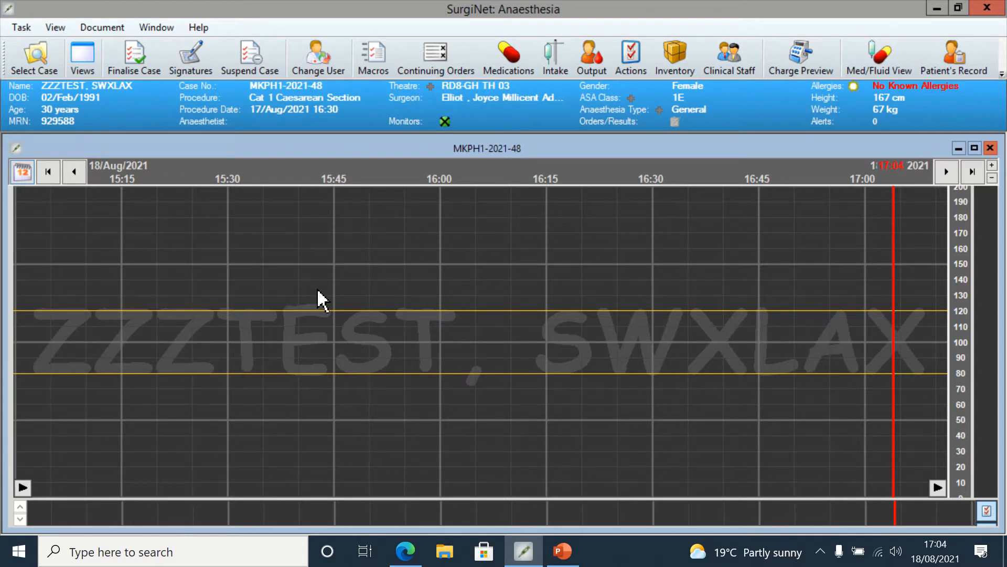
Step: Run the "Sri's version of Obstetric" macro from the Obstetrics macros
left_click(373, 55)
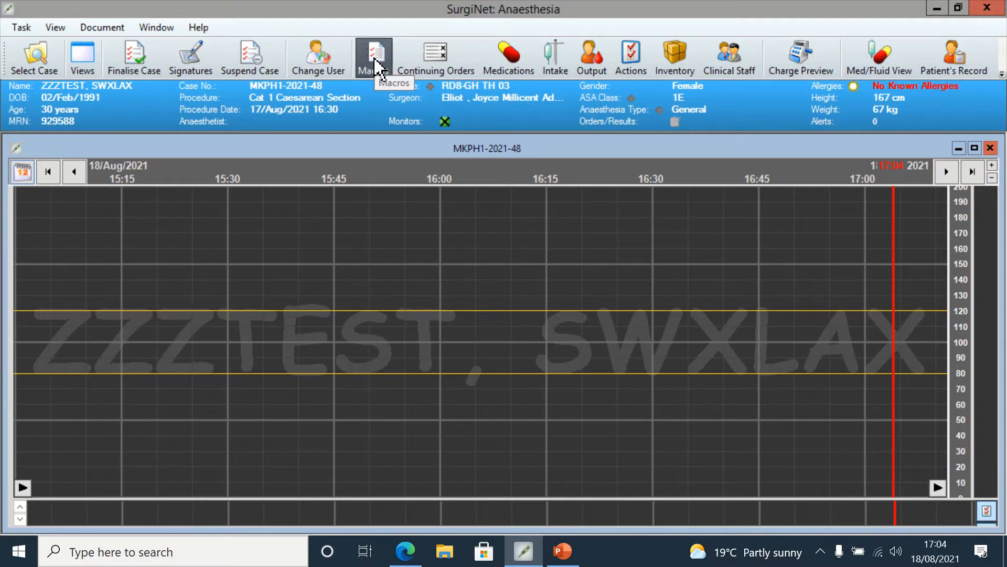
left_click(330, 61)
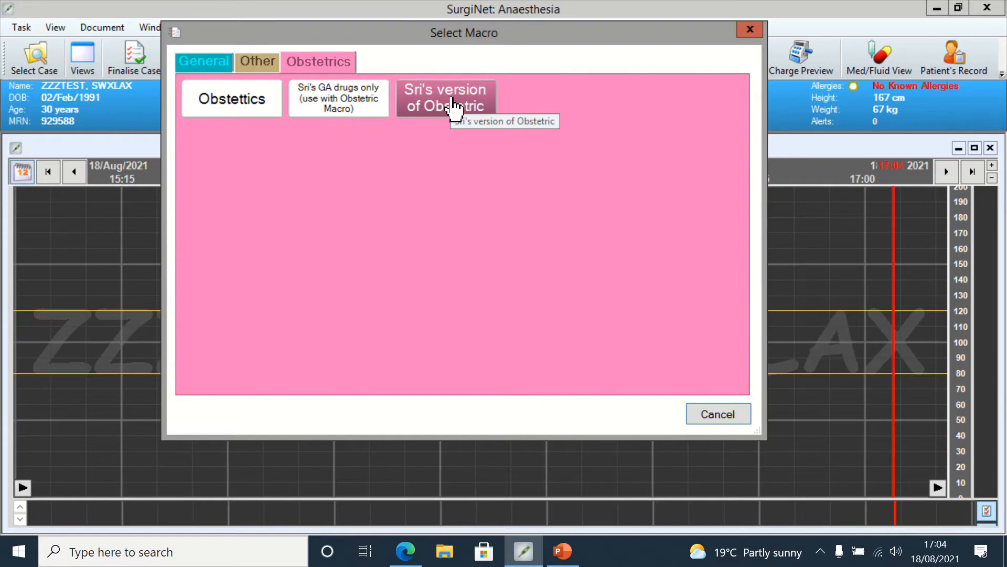
left_click(453, 107)
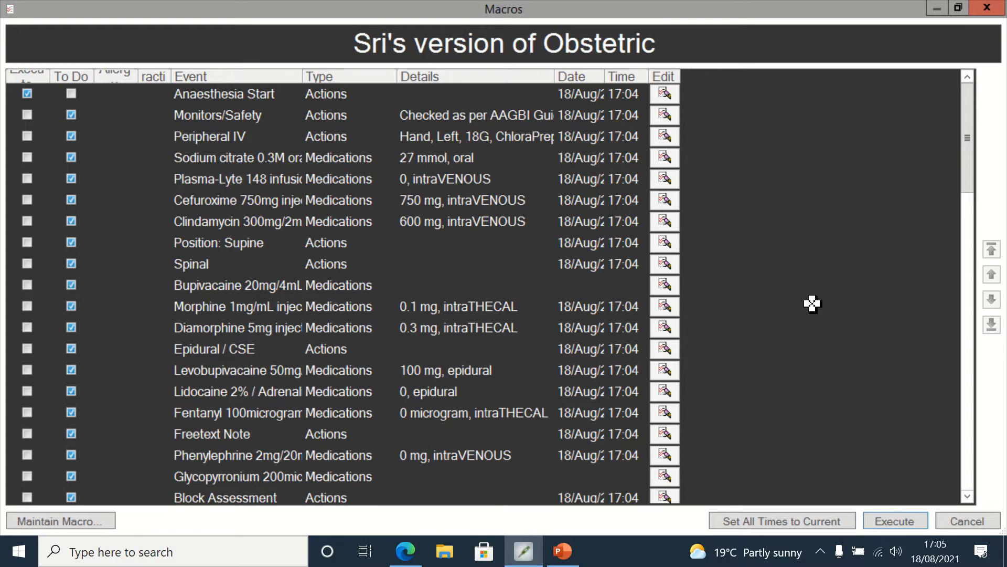
left_click(898, 522)
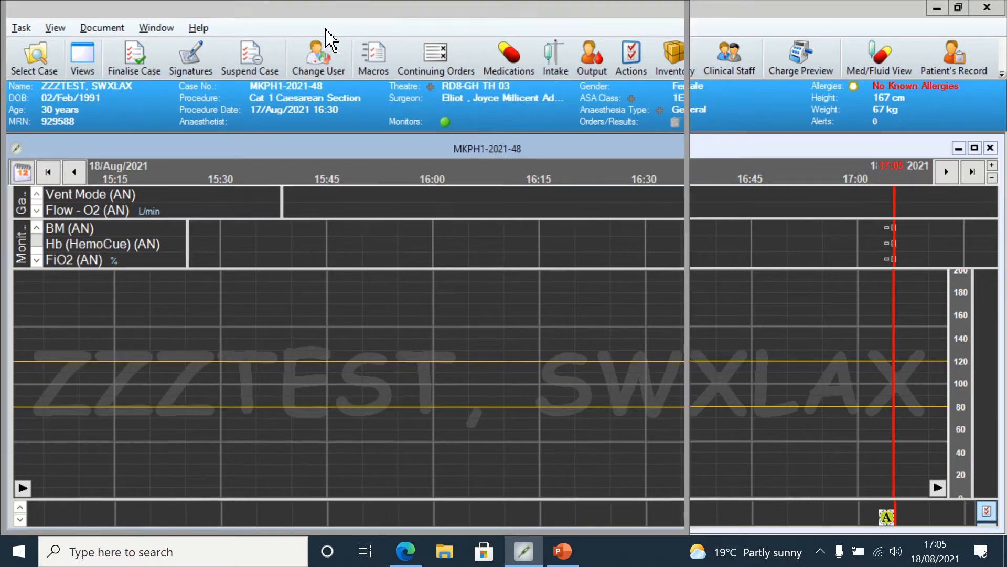
Step: Enable demo mode in the settings dialog and apply it
left_click(330, 39)
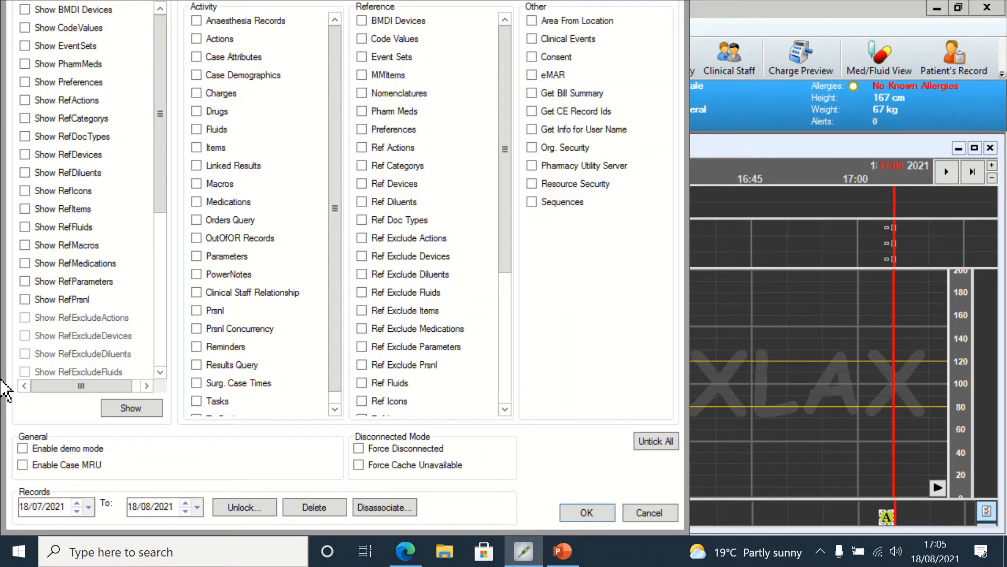
left_click(22, 449)
left_click(596, 513)
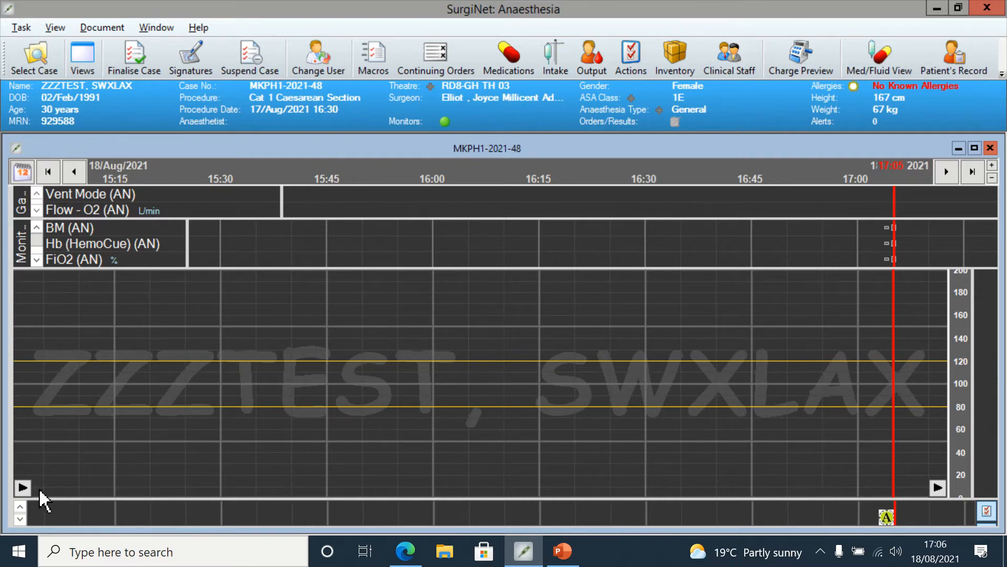
Step: Open the Monitors/Safety item from the To Do list and mark suction And Available, auxiliary O2 Yes, self-inflating bag Yes, emergency medications Present
left_click(23, 487)
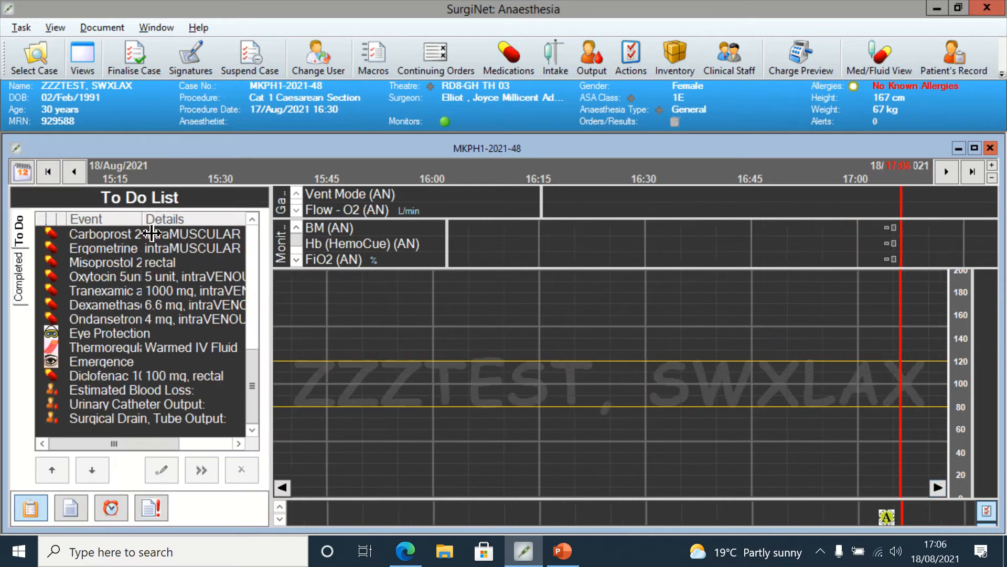
left_click_drag(250, 392, 251, 227)
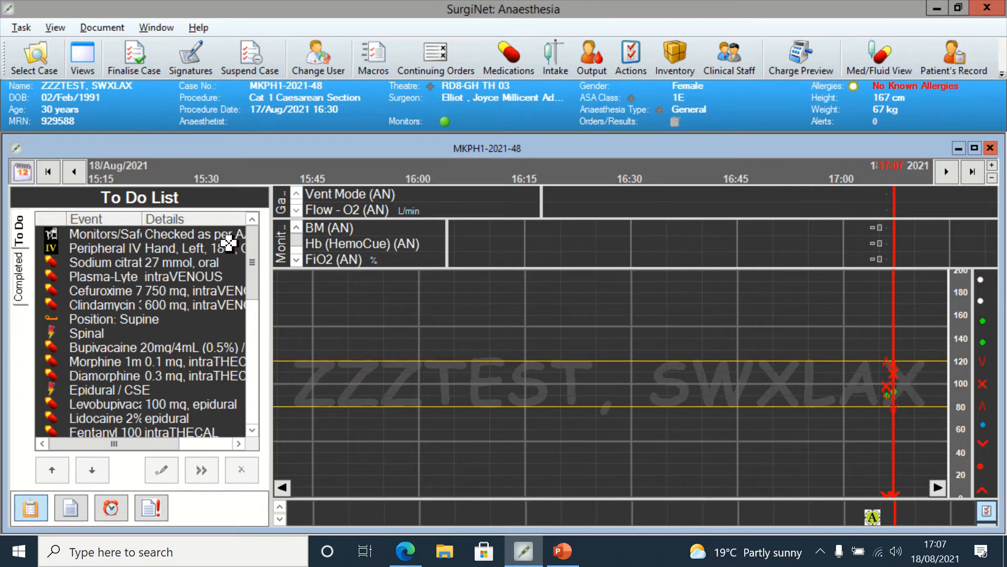
left_click(225, 237)
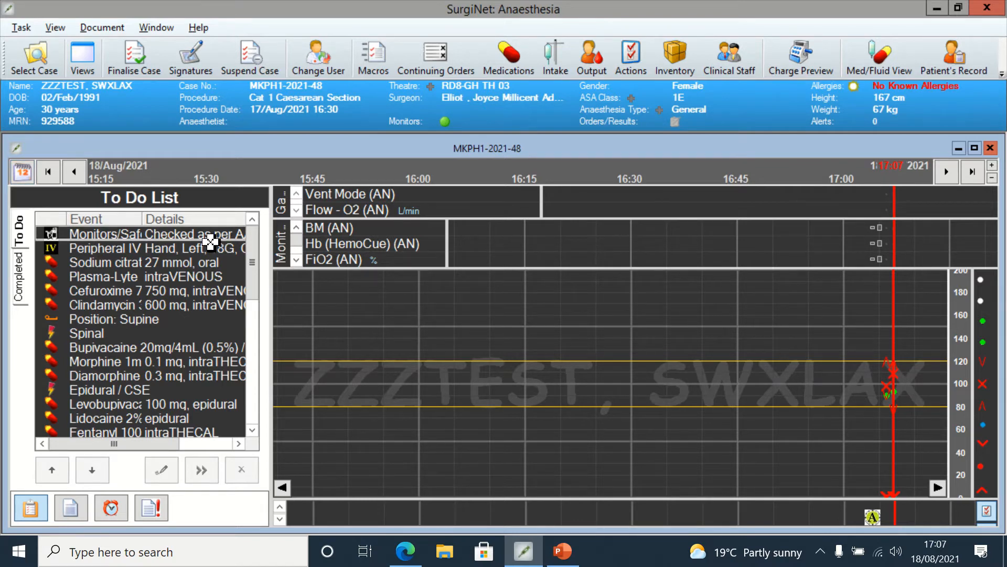
right_click(126, 236)
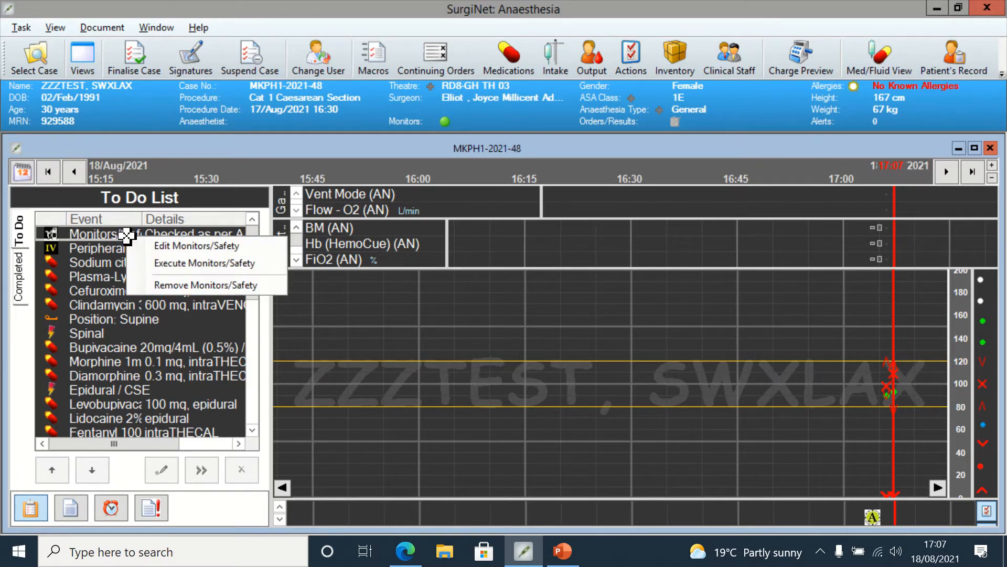
left_click(174, 243)
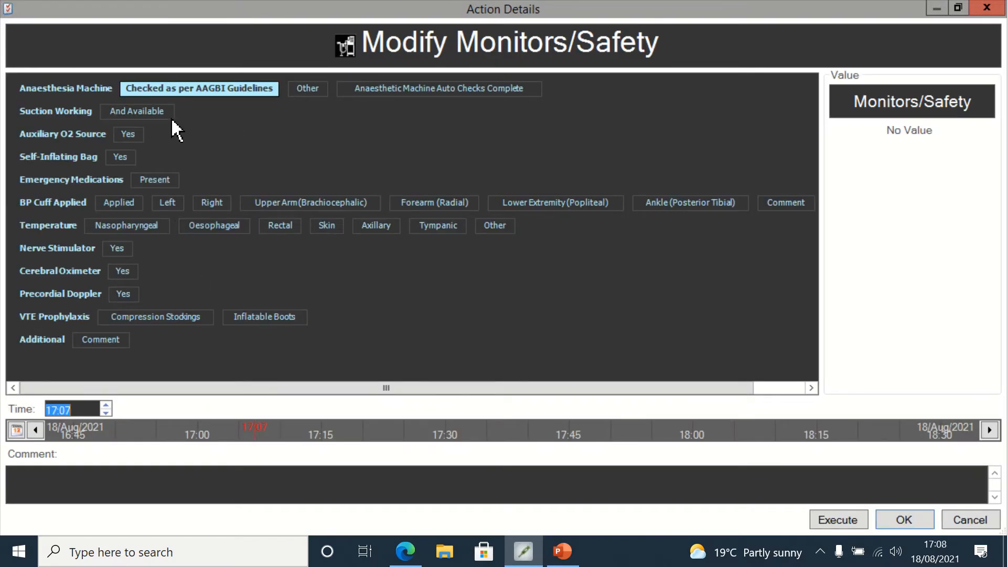
left_click(152, 114)
left_click(131, 135)
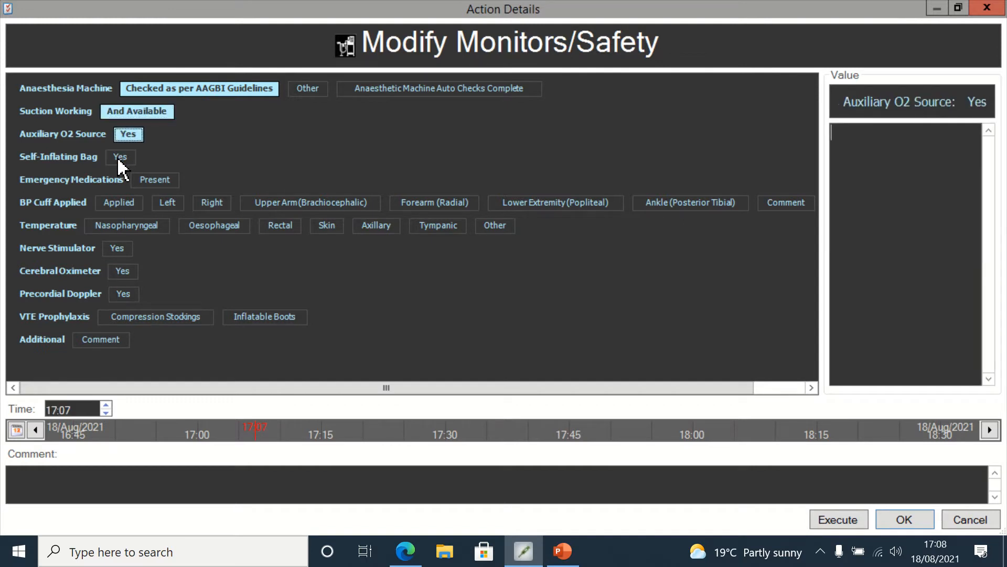
left_click(120, 156)
left_click(149, 178)
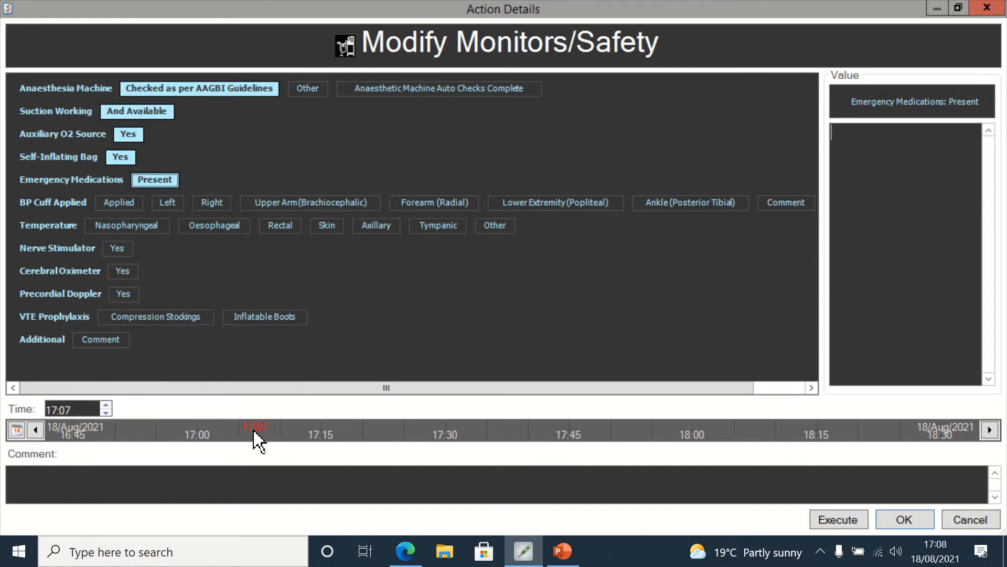
Step: Set the Monitors/Safety time to 17:05 and execute the entry
left_click_drag(253, 434, 248, 433)
left_click_drag(243, 428, 231, 430)
left_click(85, 408)
left_click(87, 408)
key("BackSpace")
type("5")
left_click(829, 519)
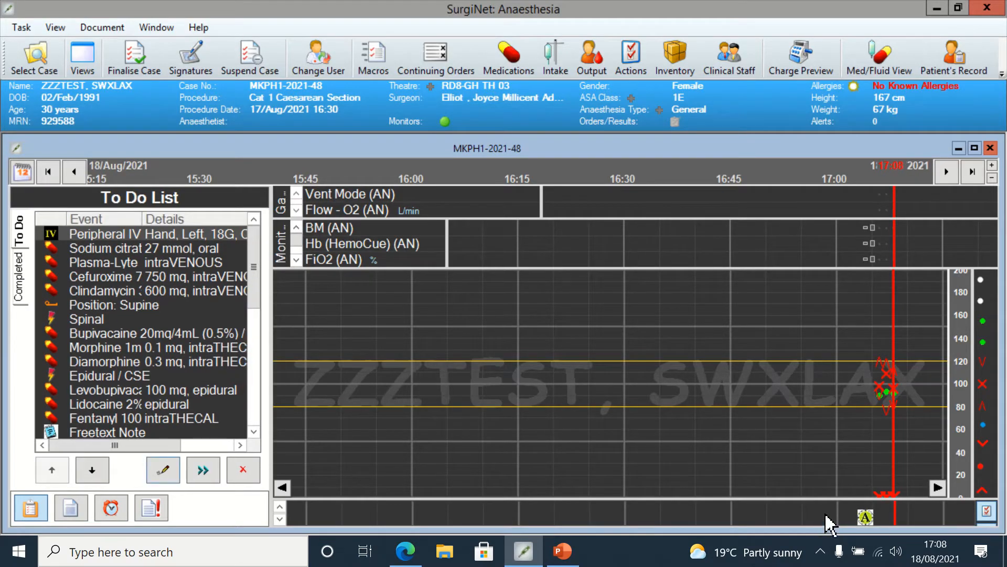
Step: Edit the Peripheral IV item to size 16G with IV Canulas Flushed, move its time earlier, and execute it
left_click(141, 235)
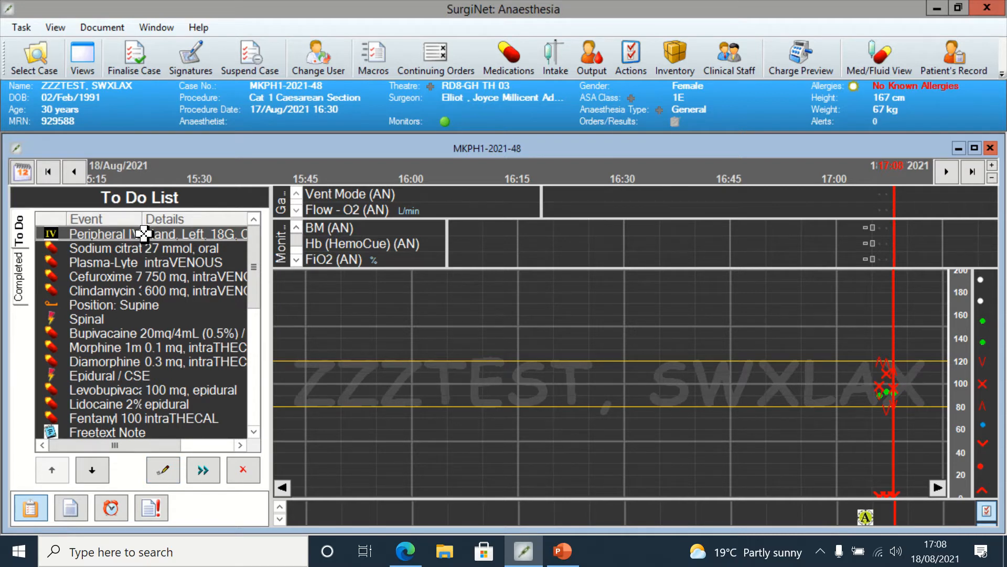
right_click(143, 234)
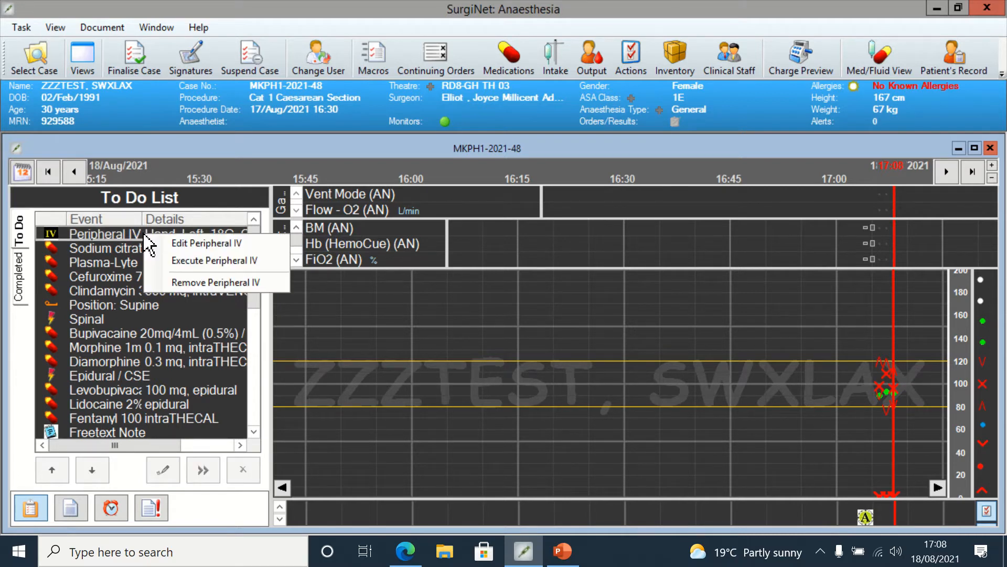
left_click(207, 241)
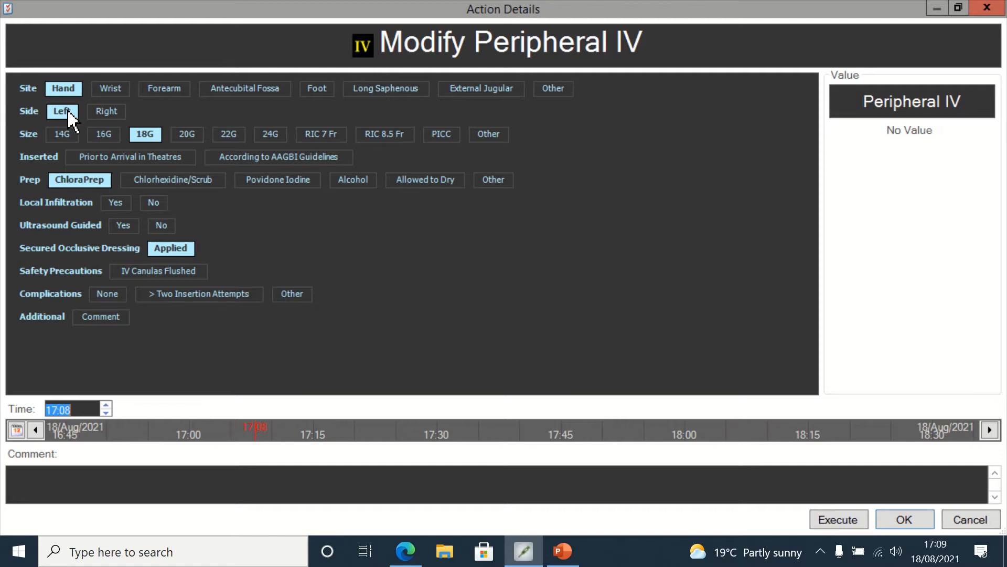
left_click(104, 136)
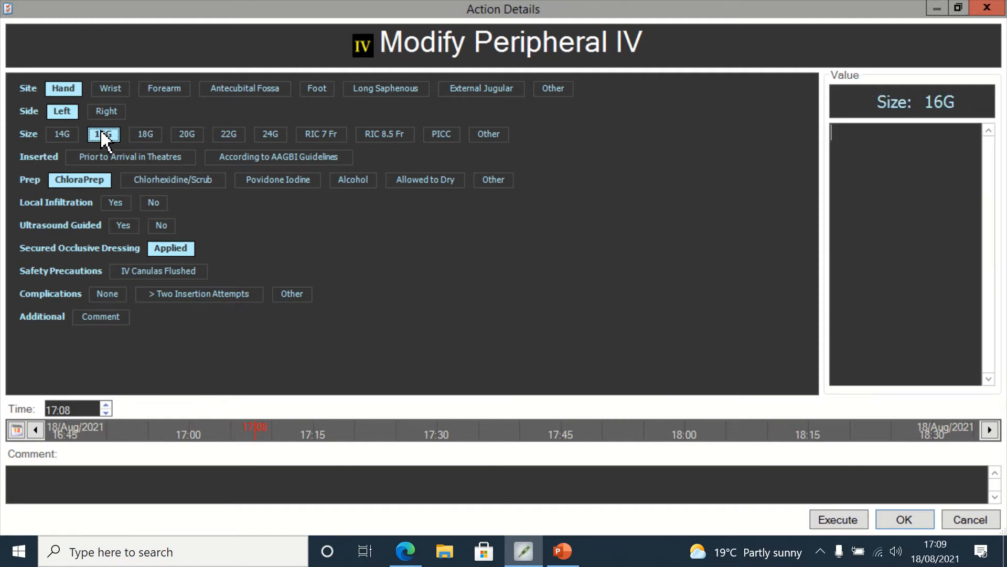
left_click(177, 272)
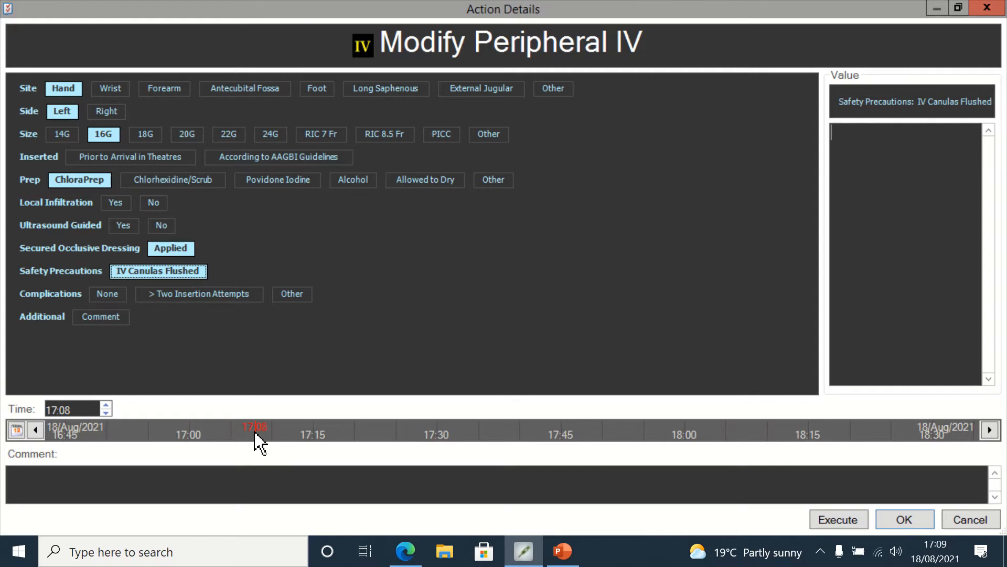
left_click_drag(254, 432, 237, 432)
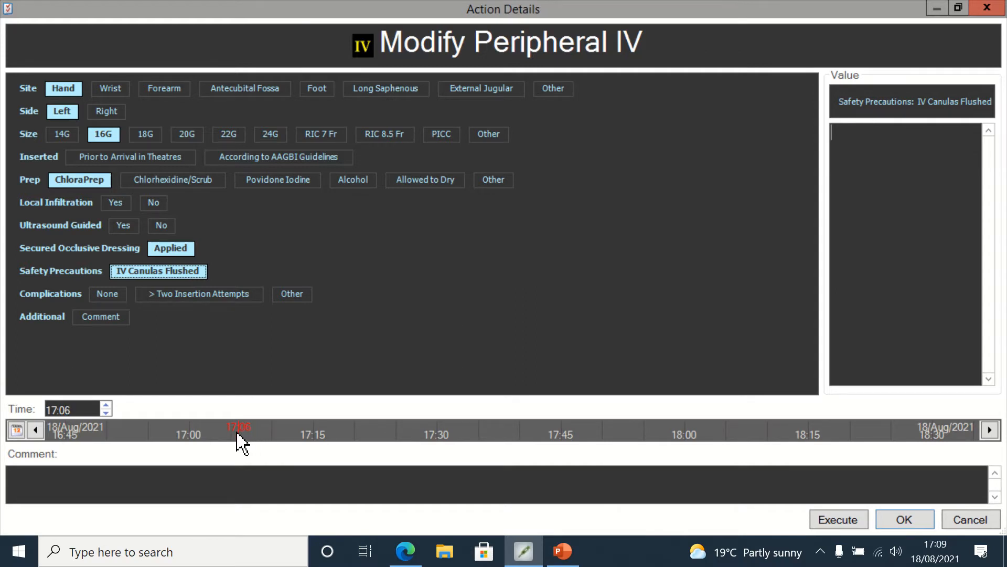
left_click(824, 523)
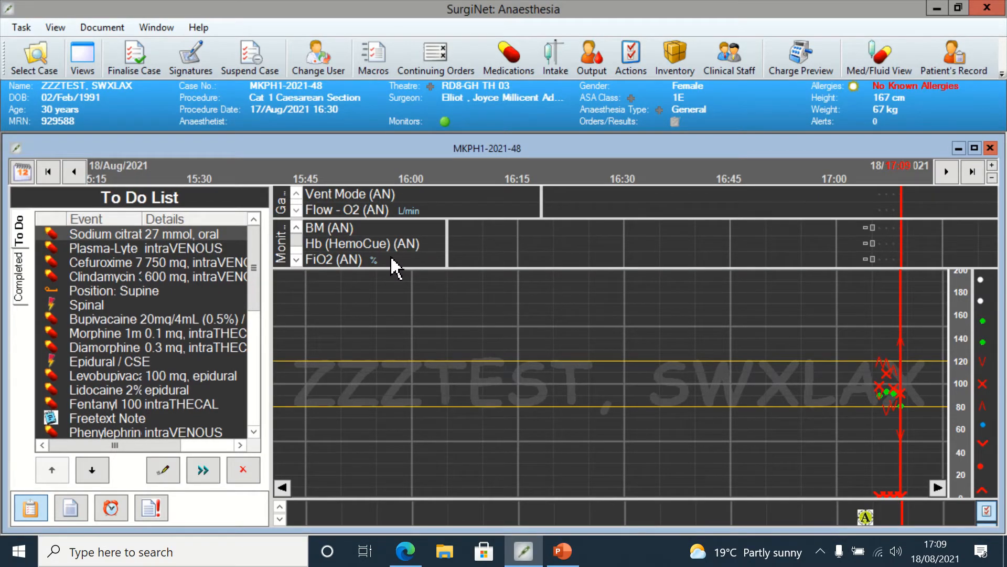
right_click(187, 247)
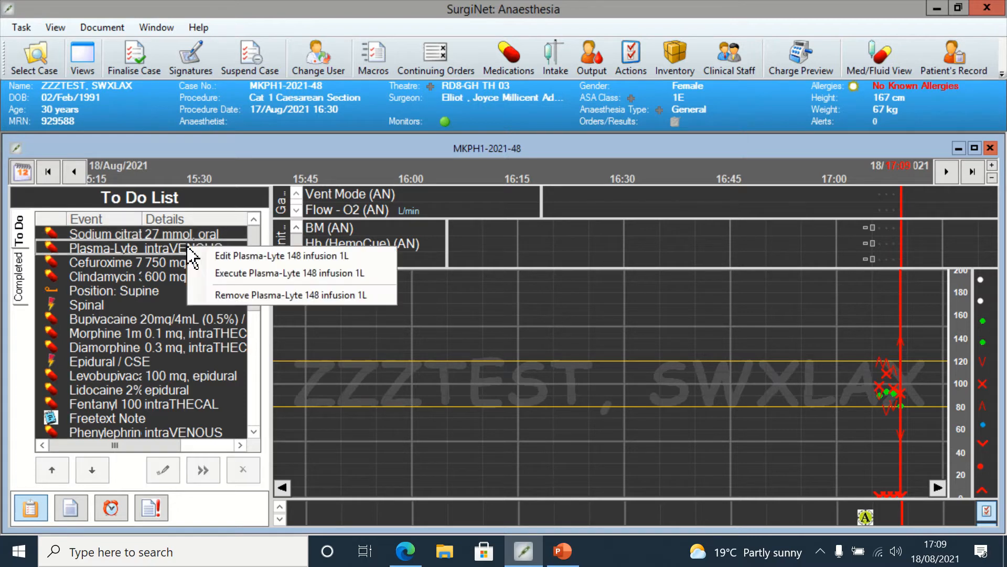
left_click(245, 257)
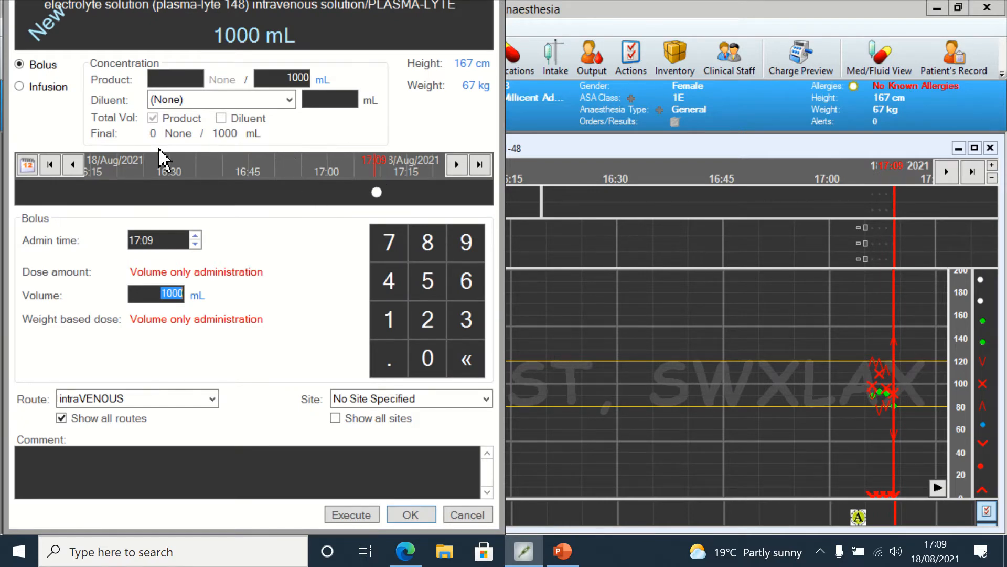
left_click(20, 84)
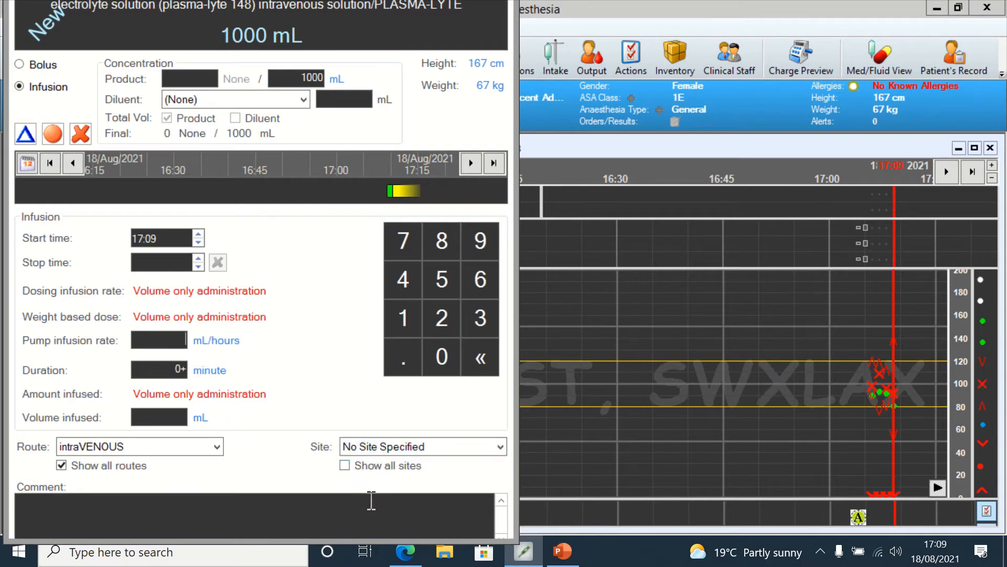
left_click(21, 65)
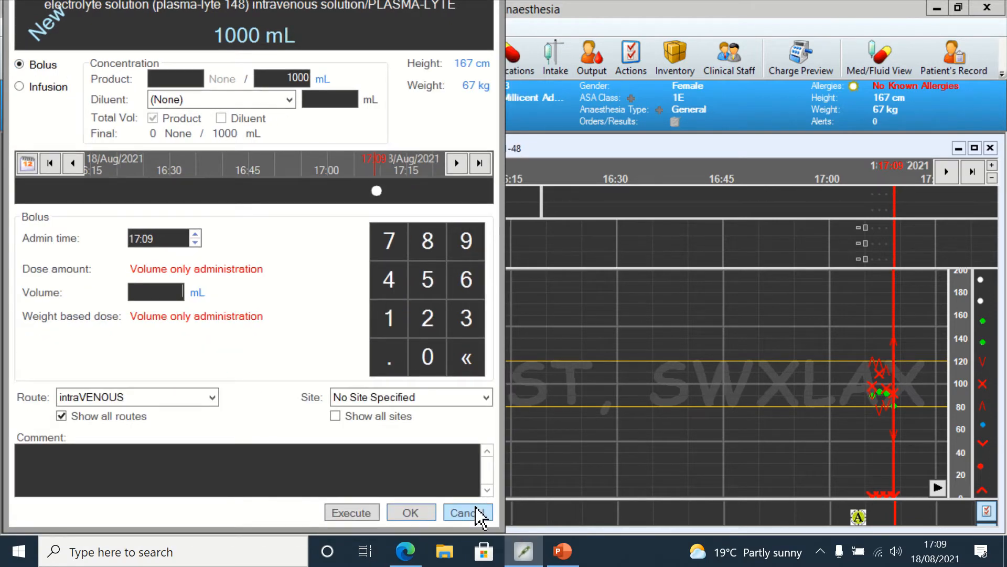
left_click(466, 513)
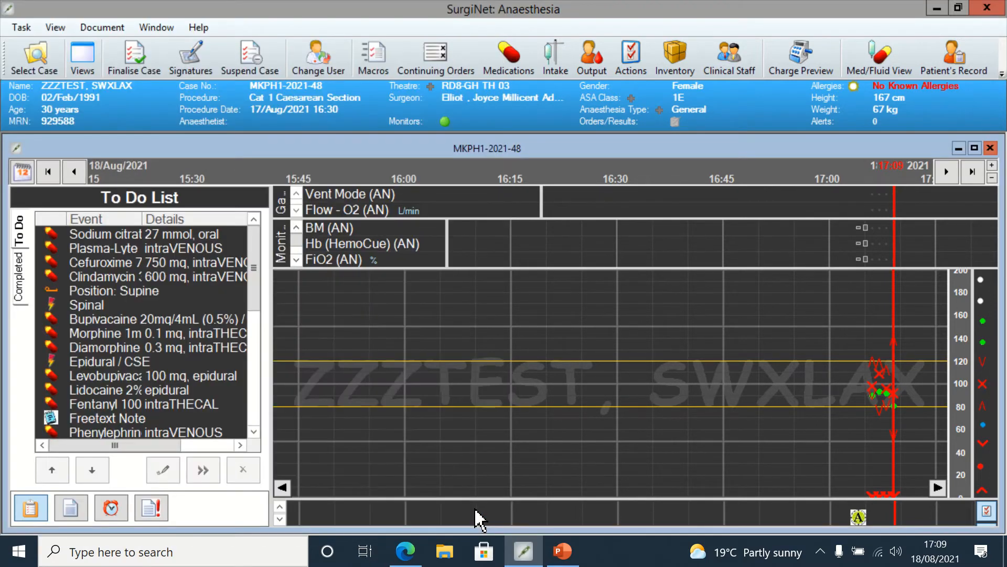
Step: Edit the Cefuroxime 750mg injection, move its admin time back to 17:07, and execute it
right_click(156, 264)
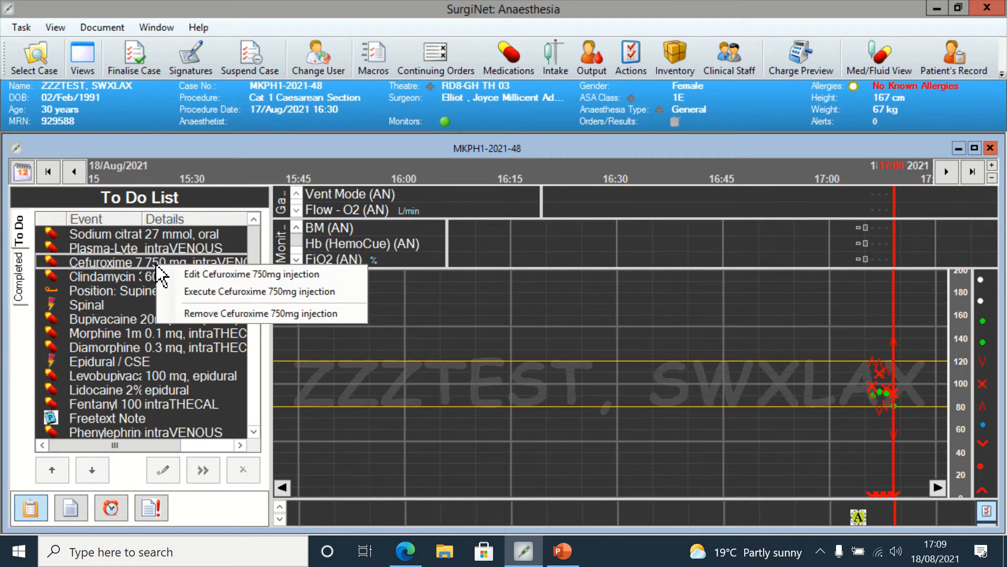
left_click(213, 273)
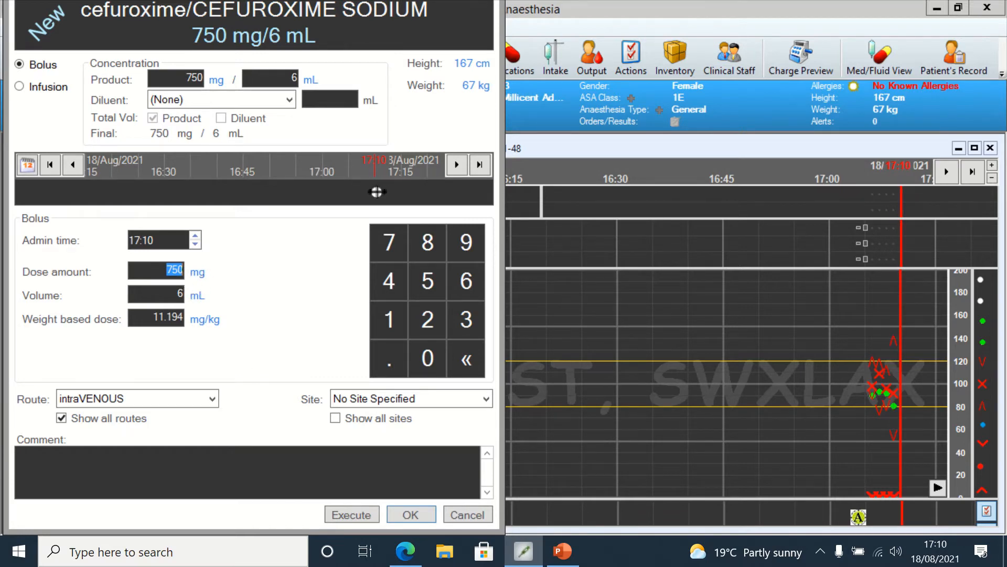
left_click_drag(377, 192, 371, 191)
left_click_drag(371, 191, 360, 192)
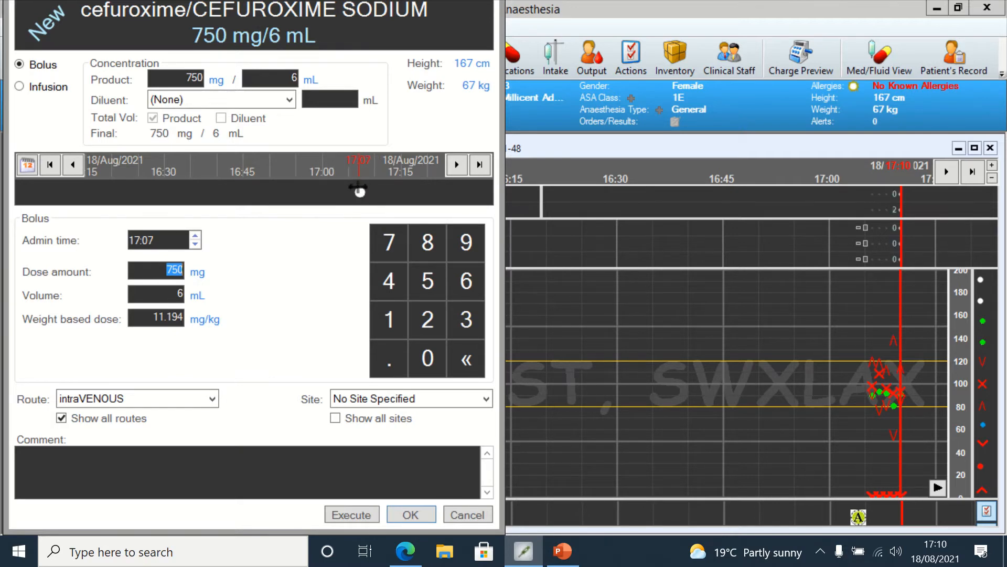
left_click_drag(359, 191, 355, 191)
left_click(353, 514)
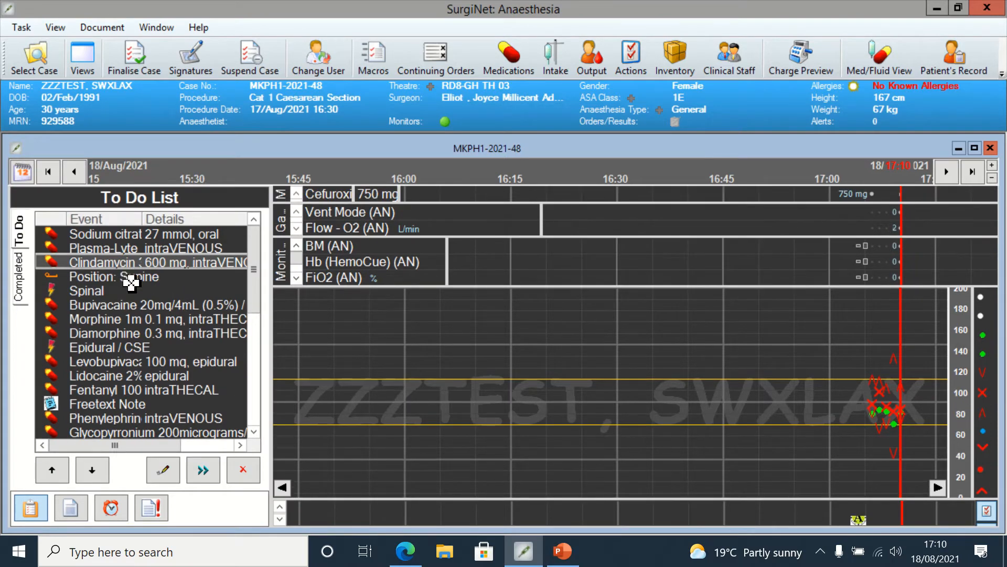
Step: Edit the Position: Supine item, marking Bed Safety Strap, Wedge, Legs/Heels Free of Pressure and Comment
right_click(133, 278)
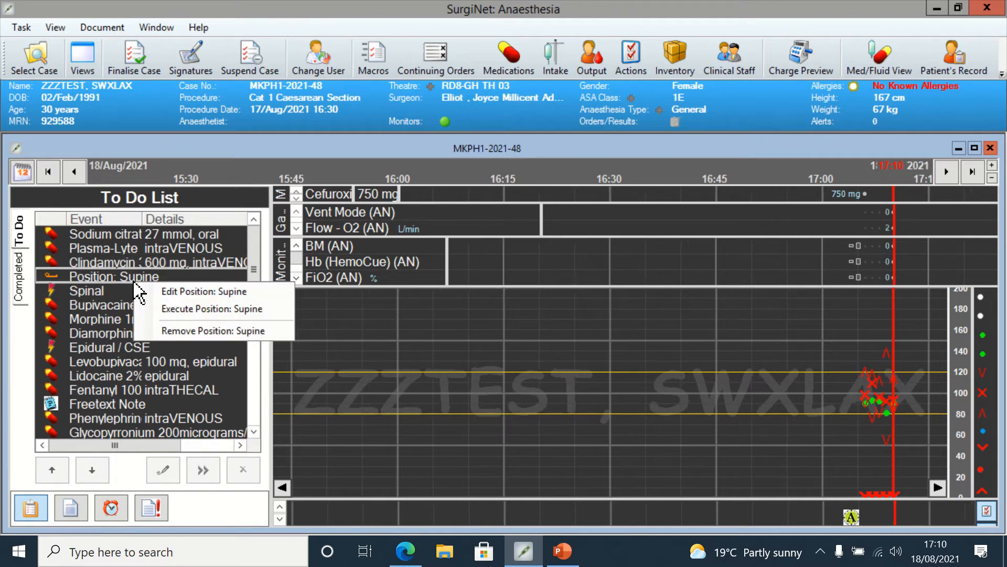
left_click(174, 294)
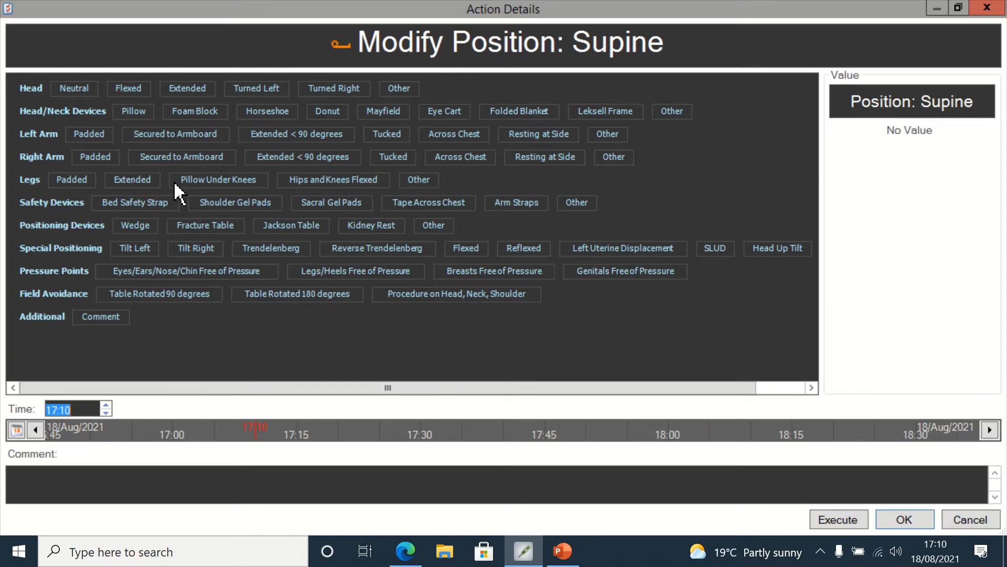
left_click(152, 205)
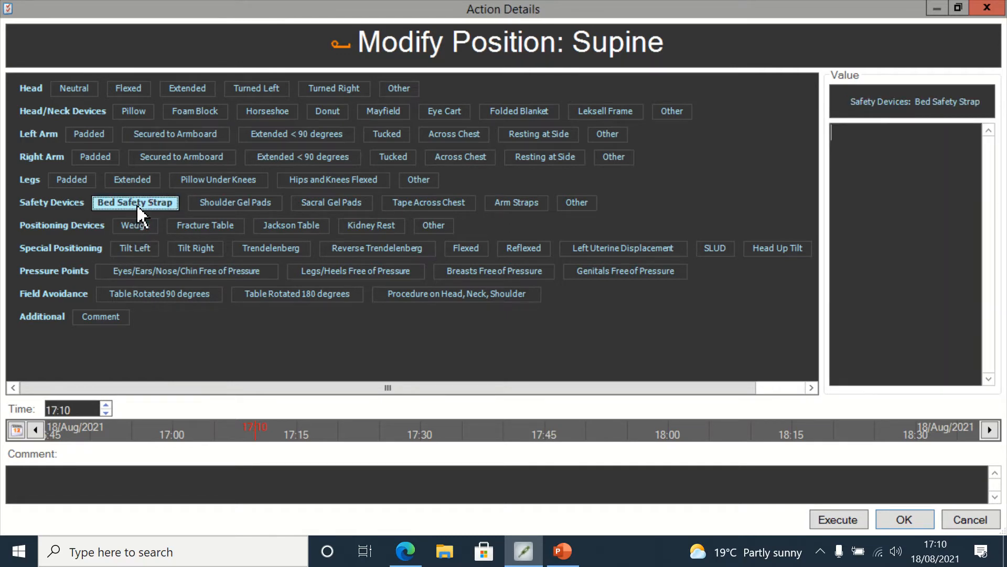
left_click(136, 226)
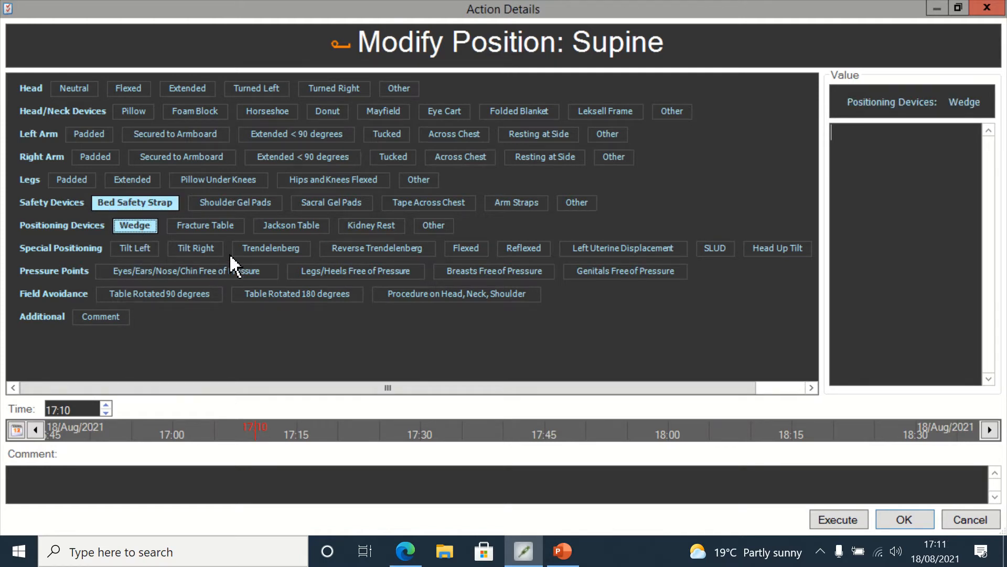
left_click(354, 273)
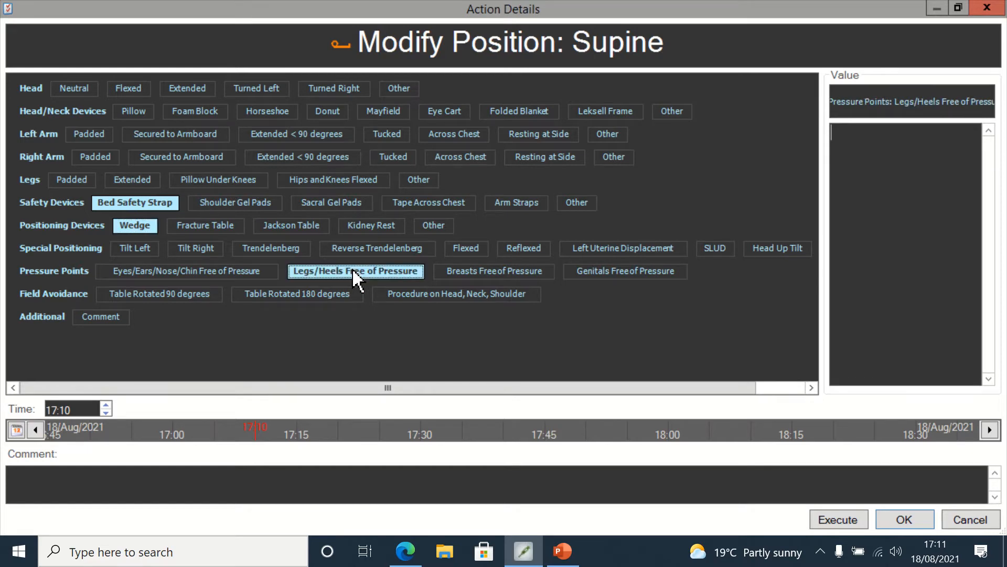
left_click(111, 318)
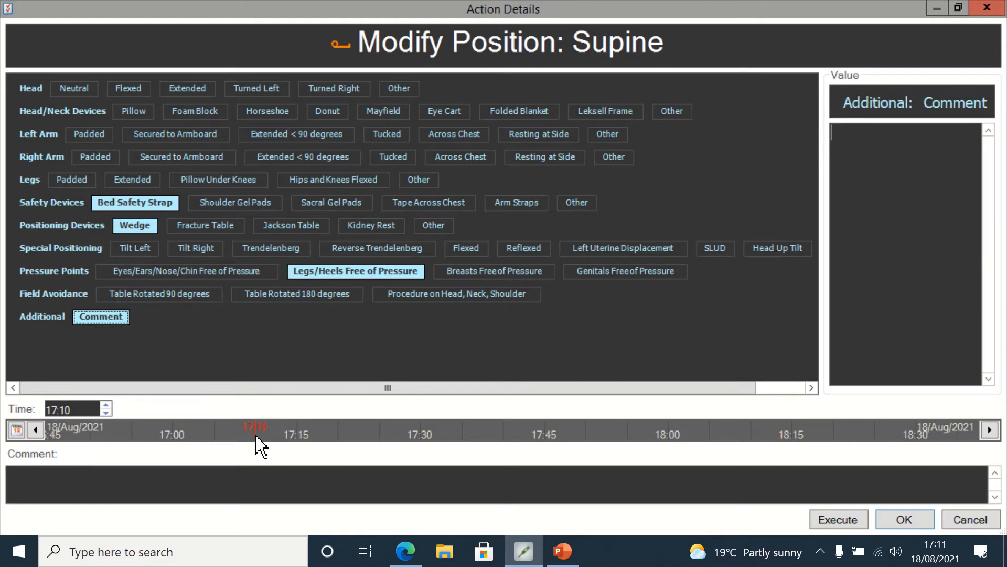
Step: Set the position entry's time to 17:07 and execute it
left_click_drag(250, 437, 234, 437)
left_click(829, 520)
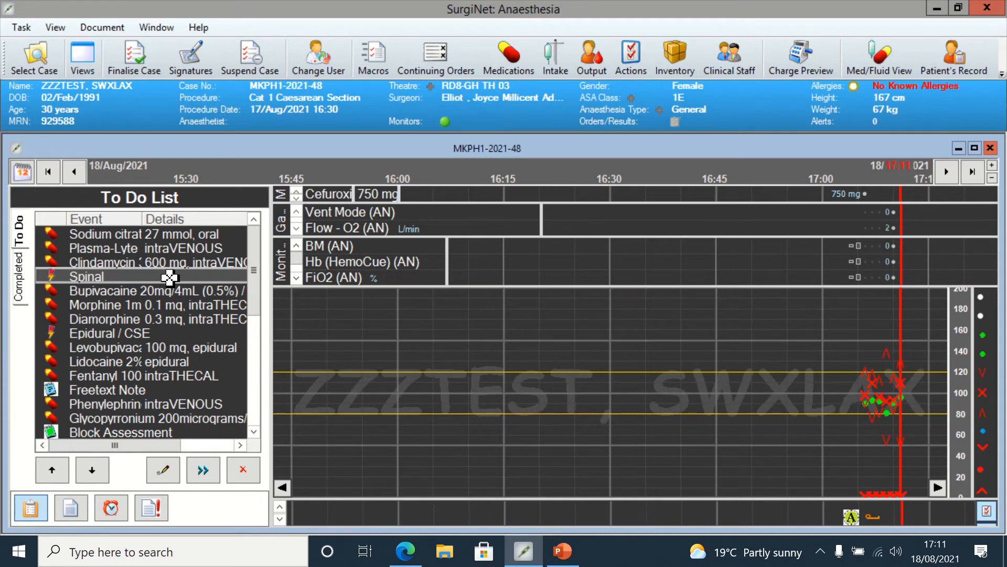
Step: Edit the Spinal item, setting patient Awake and marking every asepsis option from Universal precautions to Chlorhexidine 0.5%
right_click(169, 277)
left_click(196, 287)
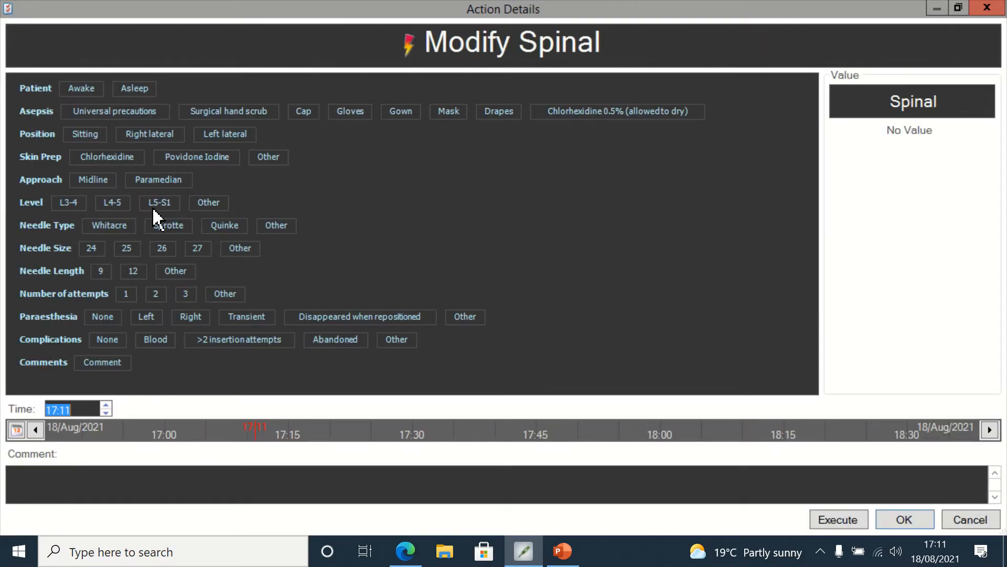
left_click(87, 89)
left_click(108, 111)
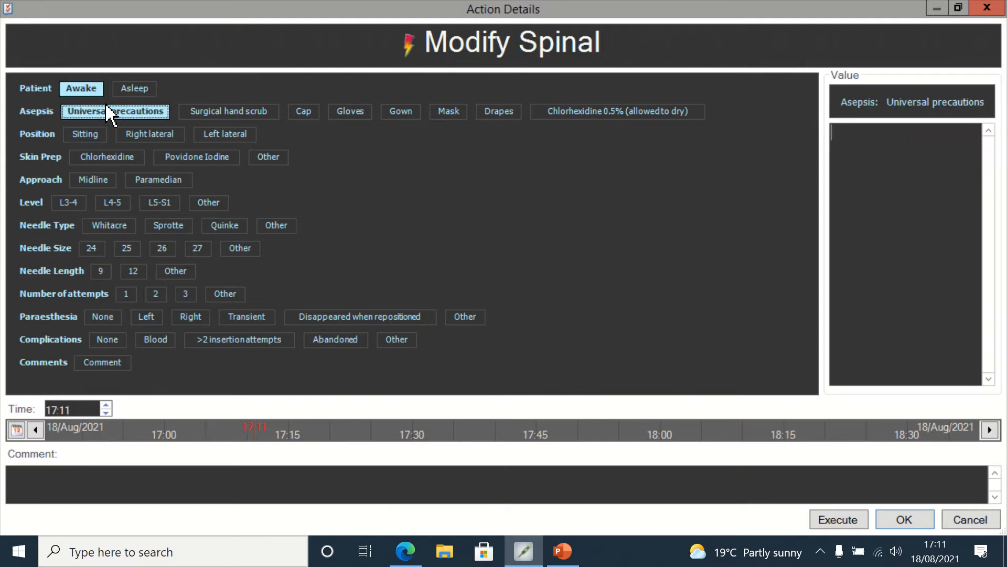
left_click(206, 113)
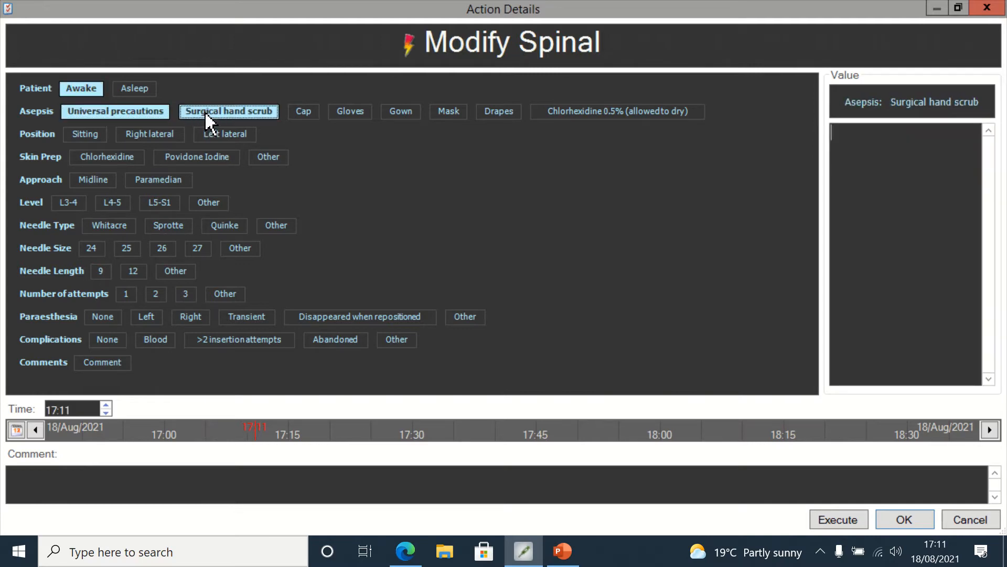
left_click(310, 111)
left_click(349, 111)
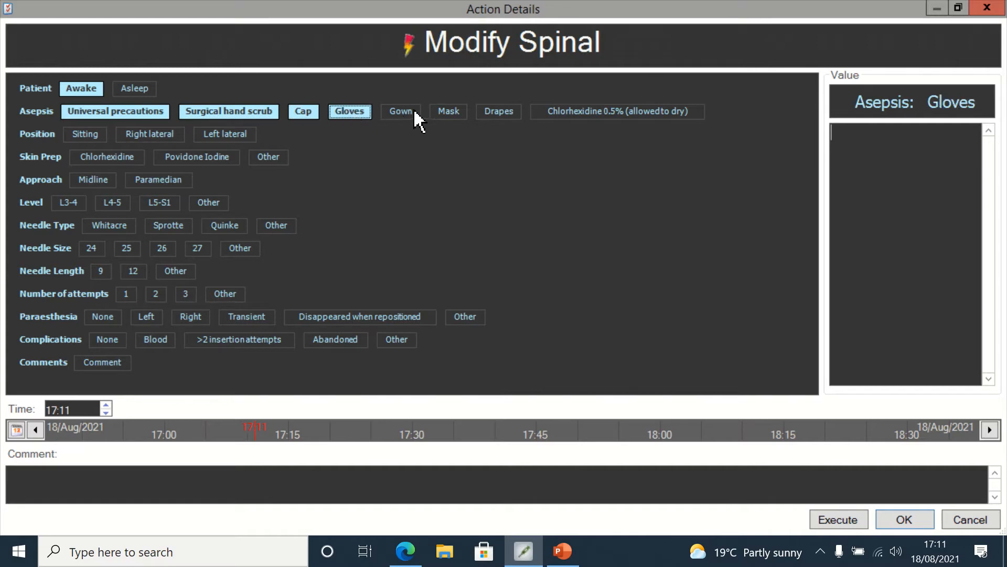
left_click(415, 115)
left_click(457, 115)
left_click(499, 118)
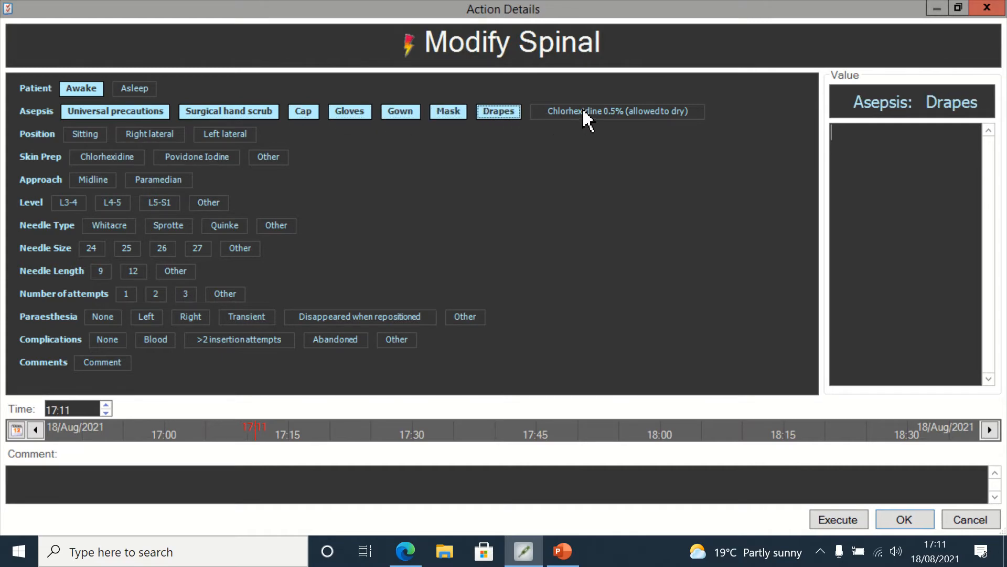
left_click(584, 110)
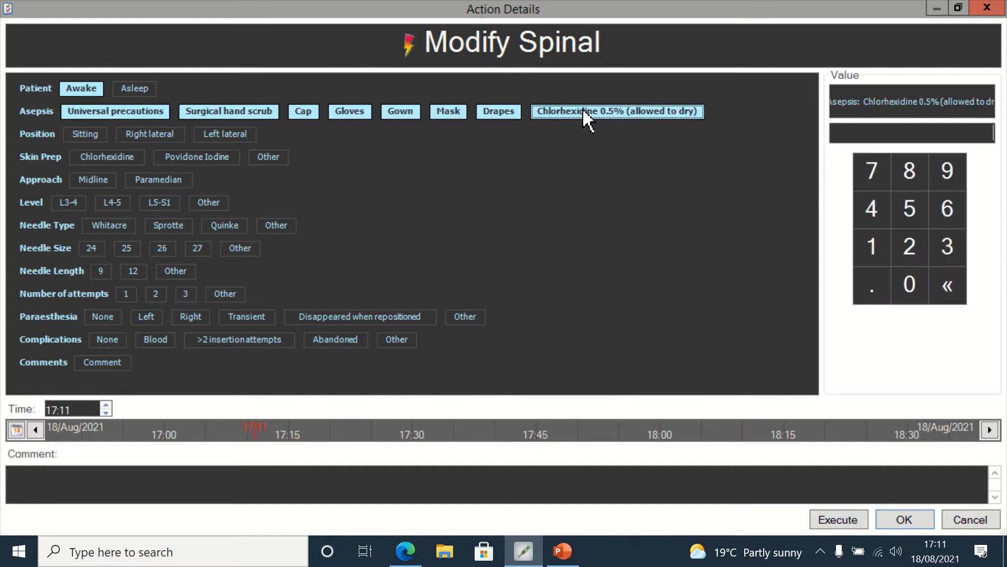
Step: Record the spinal as Sitting, Chlorhexidine skin prep, Midline approach, level L3-4, Sprotte needle size 24, length 9
left_click(84, 135)
left_click(96, 157)
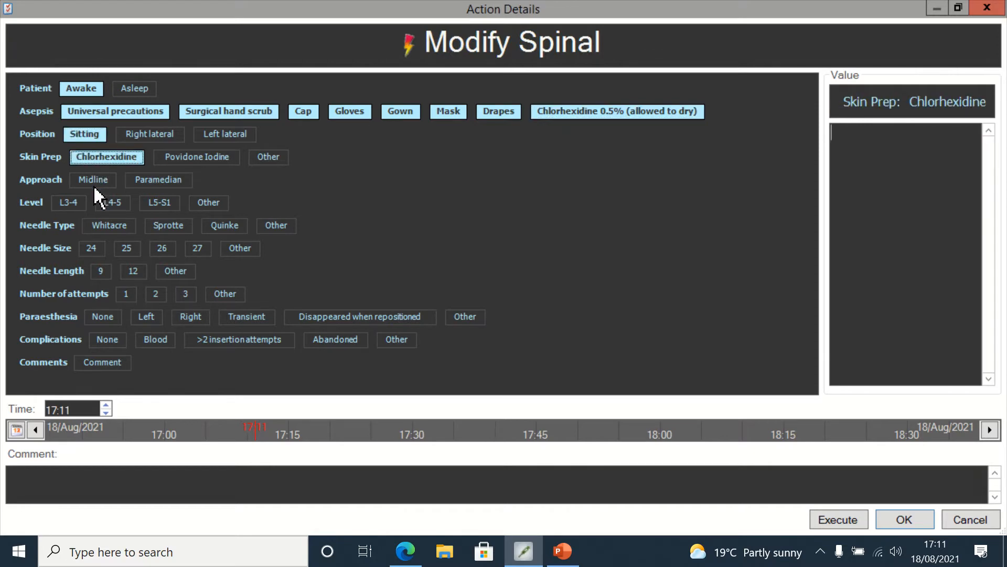
left_click(93, 180)
left_click(68, 204)
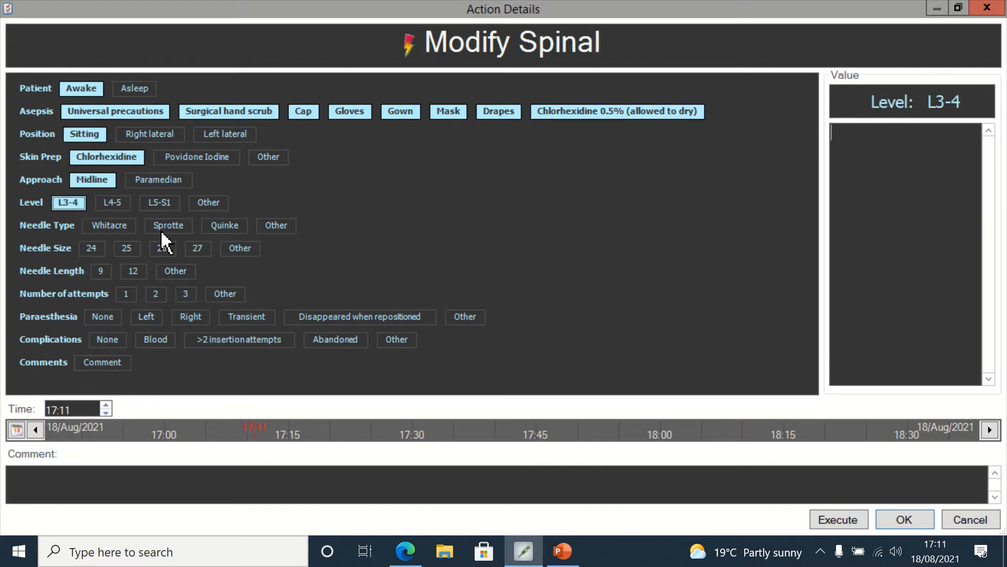
left_click(168, 229)
left_click(93, 250)
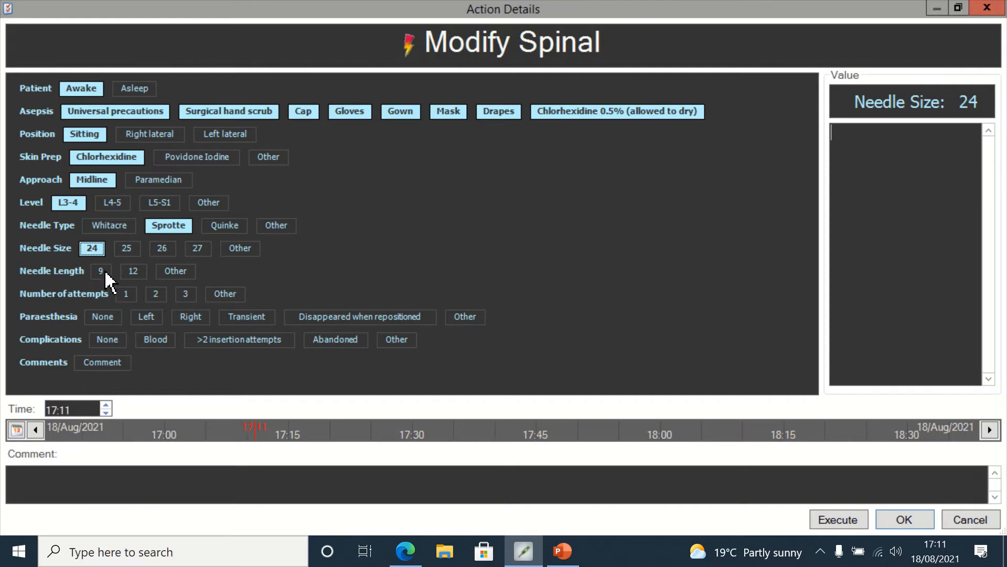
left_click(103, 272)
Step: Set 1 attempt, no paraesthesia and no complications, move the spinal time slightly earlier, and execute it
left_click(126, 294)
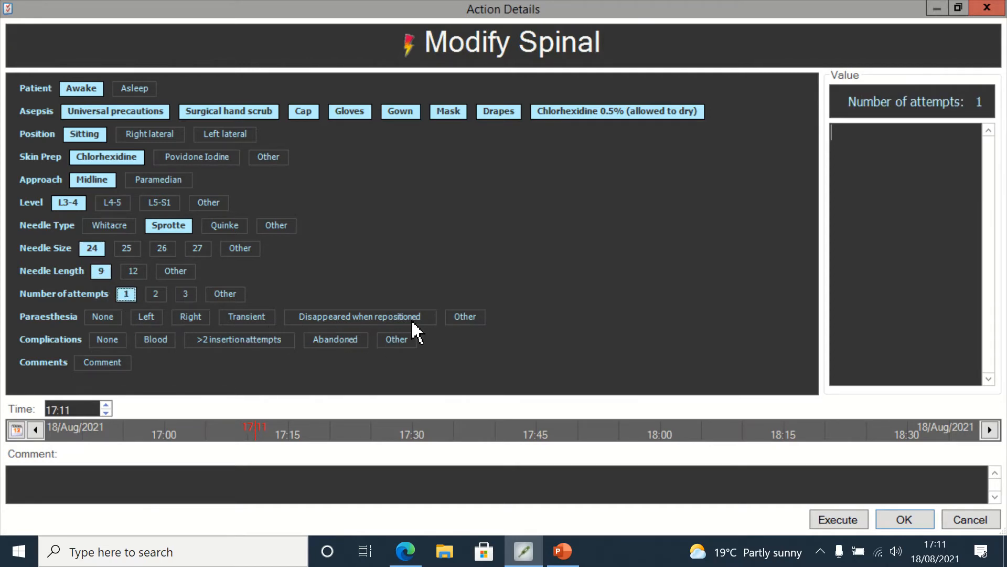
left_click(107, 318)
left_click(115, 342)
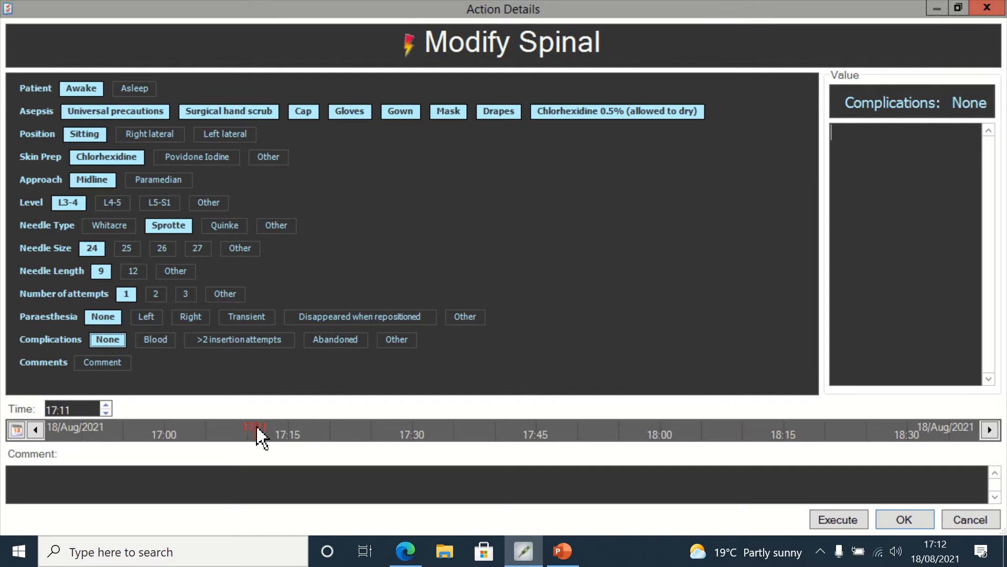
left_click_drag(253, 430, 241, 429)
left_click(838, 519)
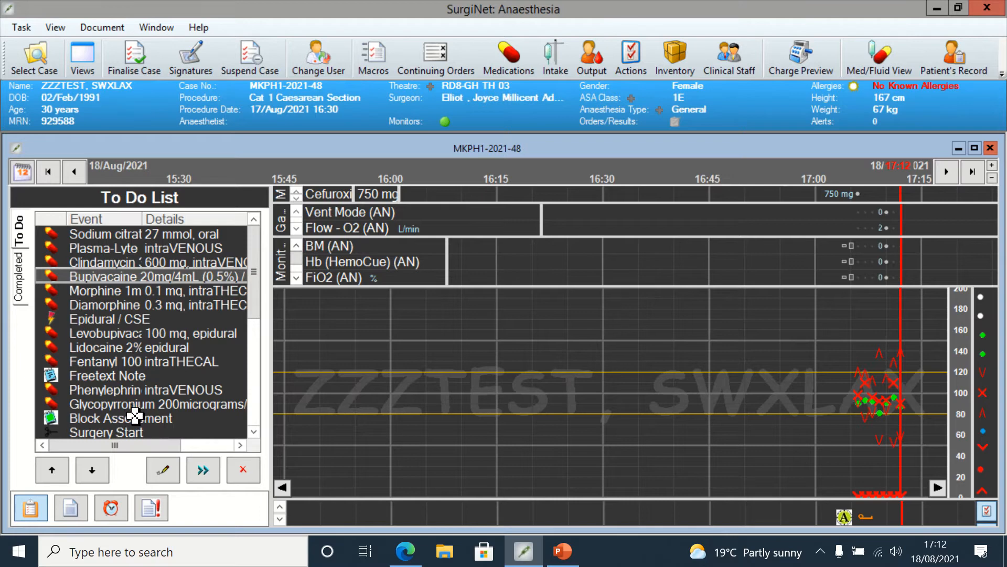
Step: Execute the Bupivacaine 20mg/4mL (0.5%) / Glucose injection with its admin time moved to 17:09
right_click(187, 277)
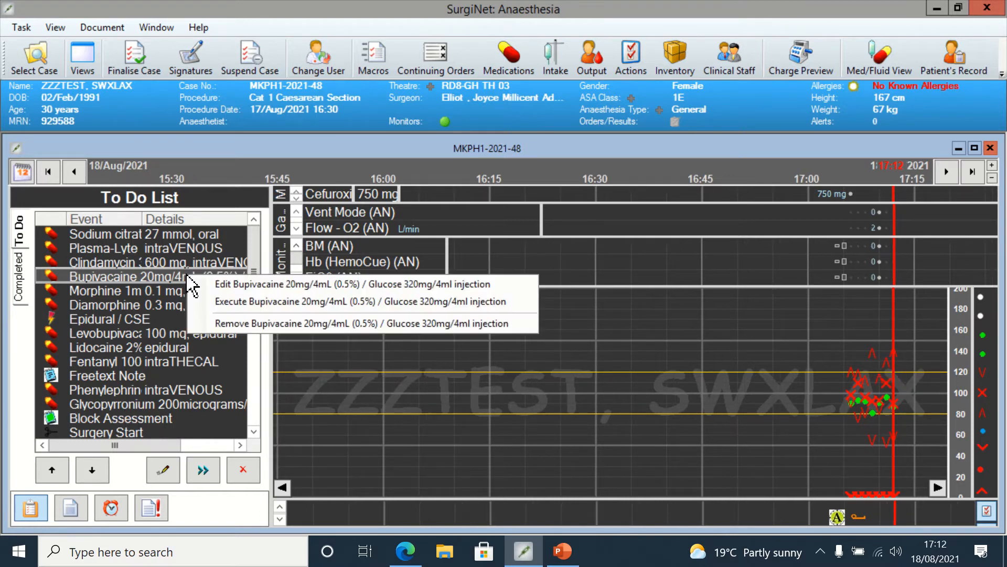
left_click(241, 300)
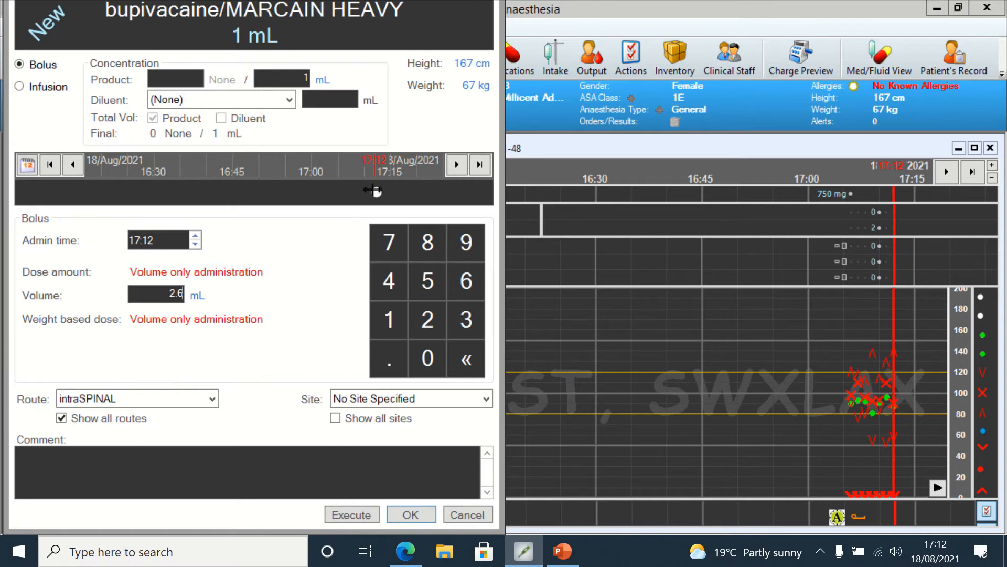
left_click_drag(377, 192, 355, 192)
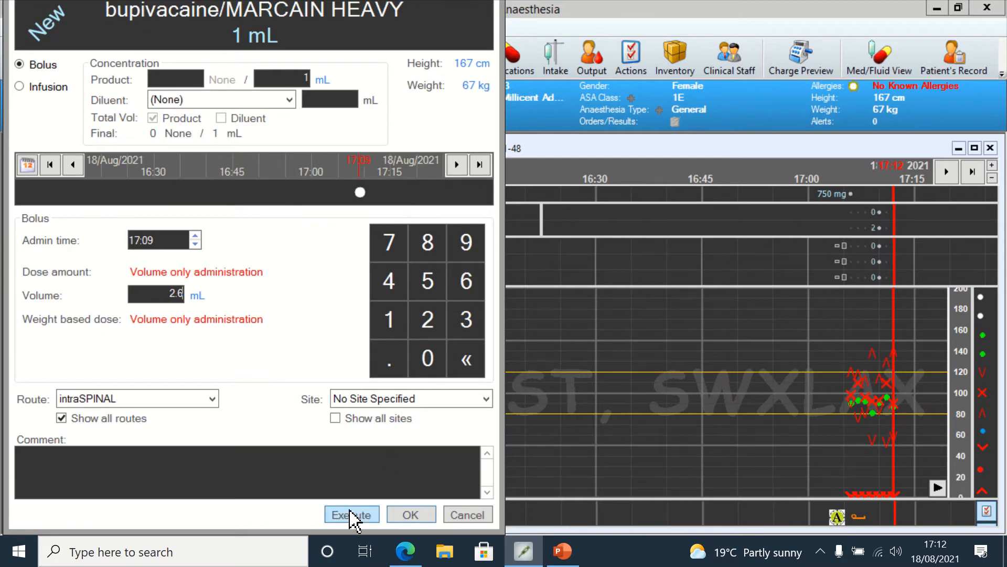
left_click(348, 512)
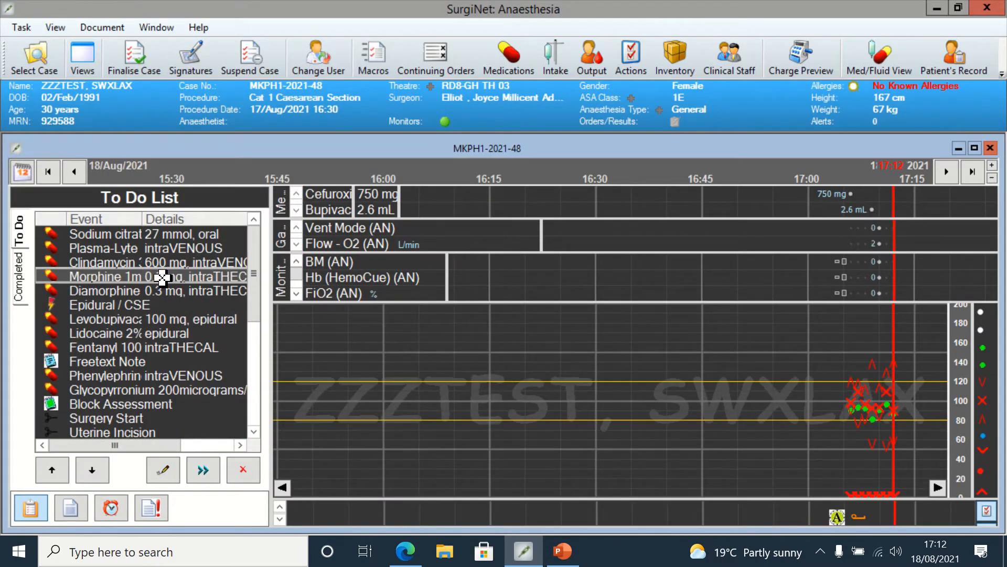
Step: Execute the Diamorphine 5mg injection from the To Do list with its admin time moved to 17:09
right_click(156, 291)
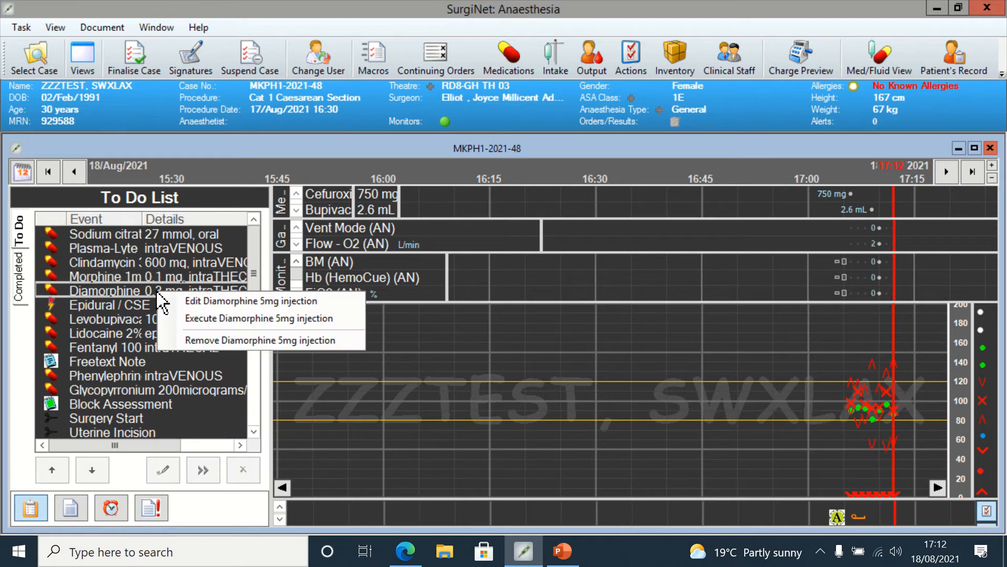
left_click(195, 316)
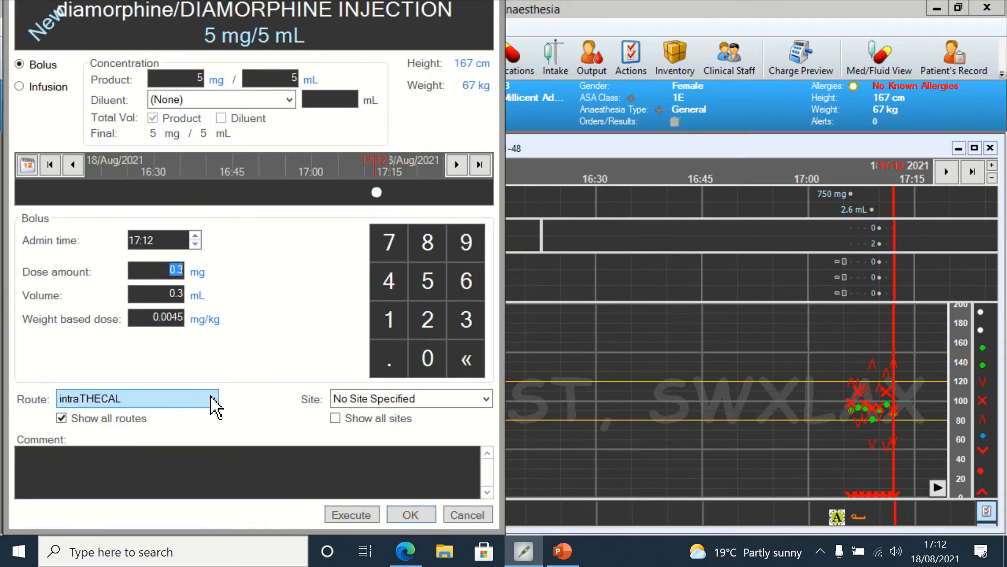
left_click_drag(374, 193, 360, 192)
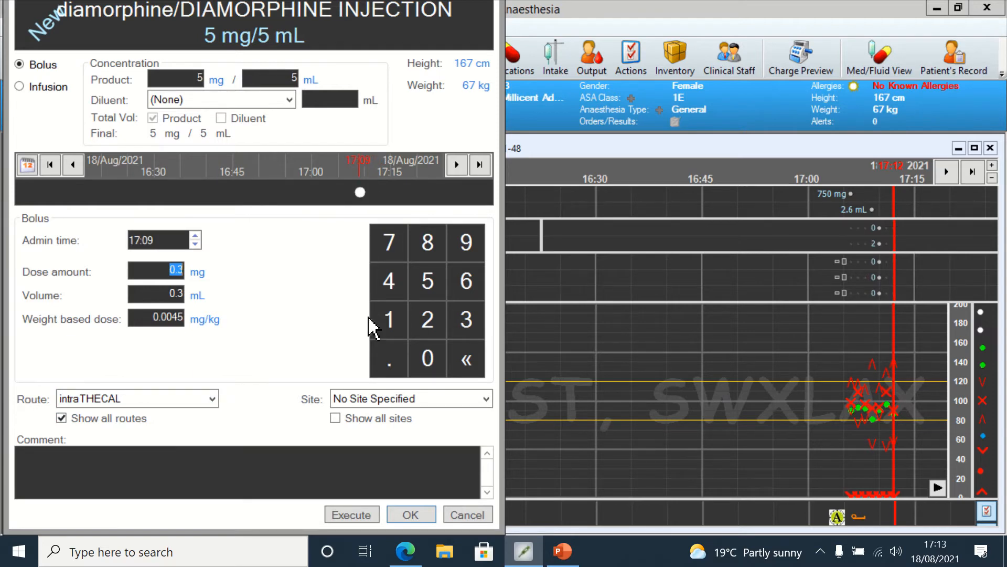
left_click(355, 515)
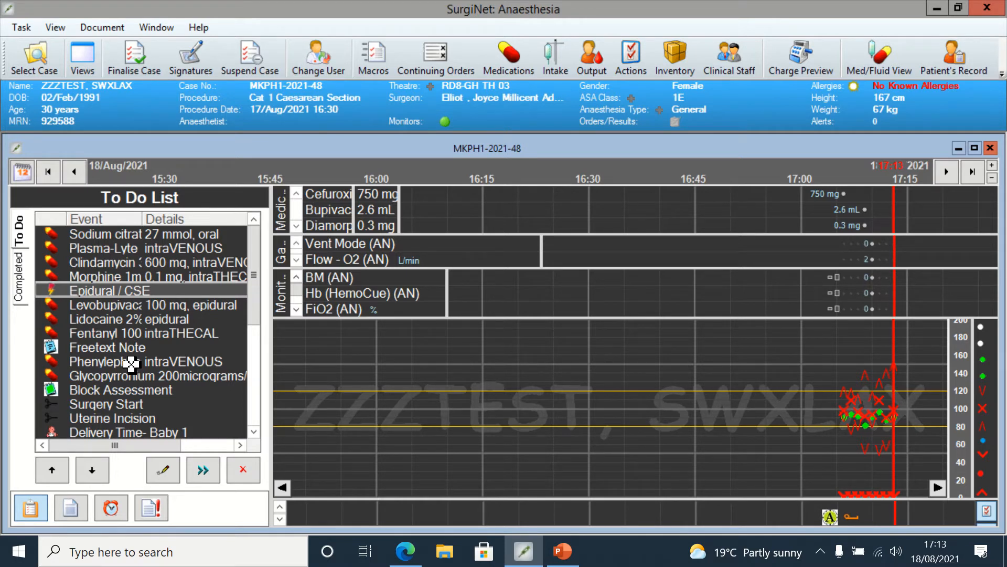
right_click(131, 364)
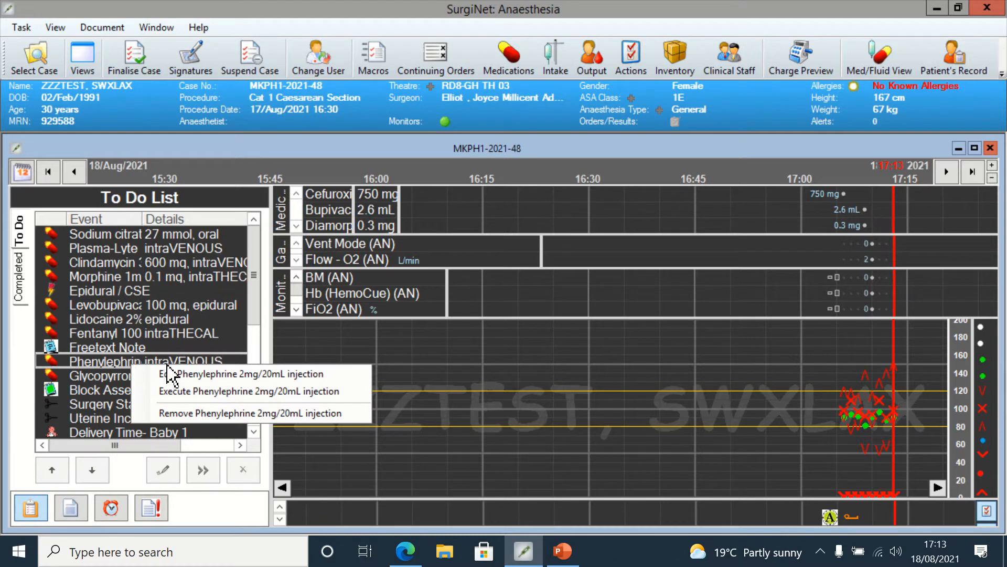
left_click(191, 375)
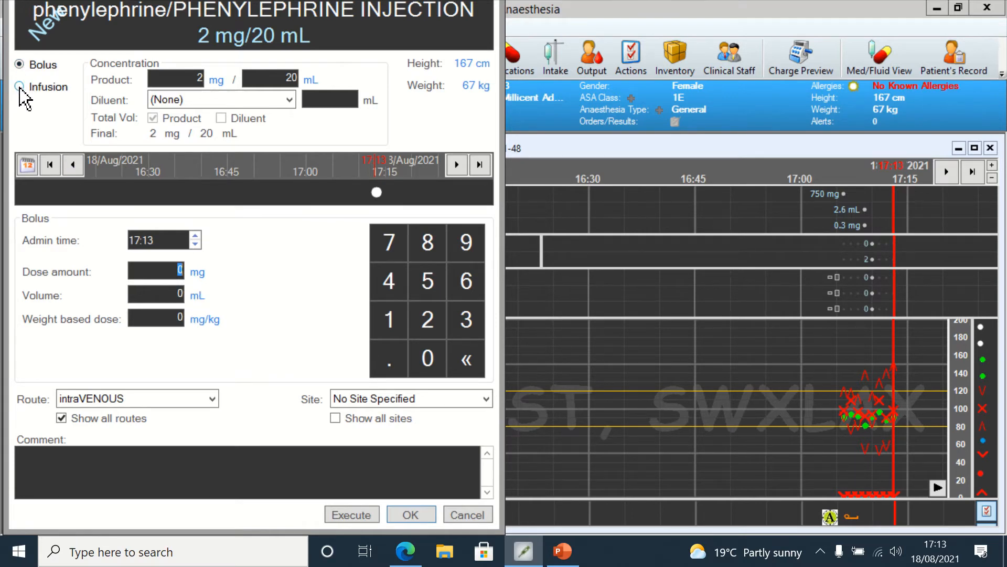
left_click(19, 86)
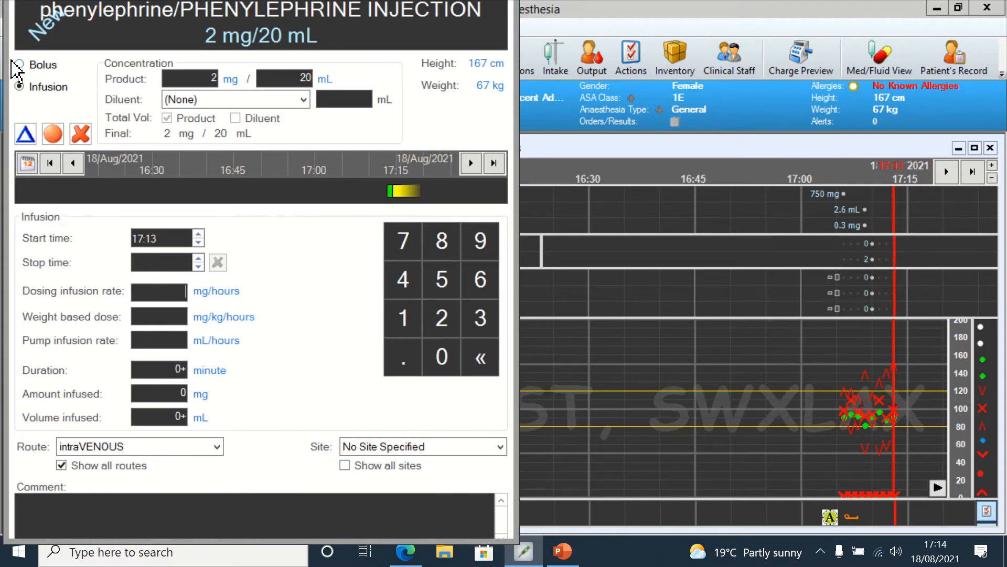
left_click(20, 66)
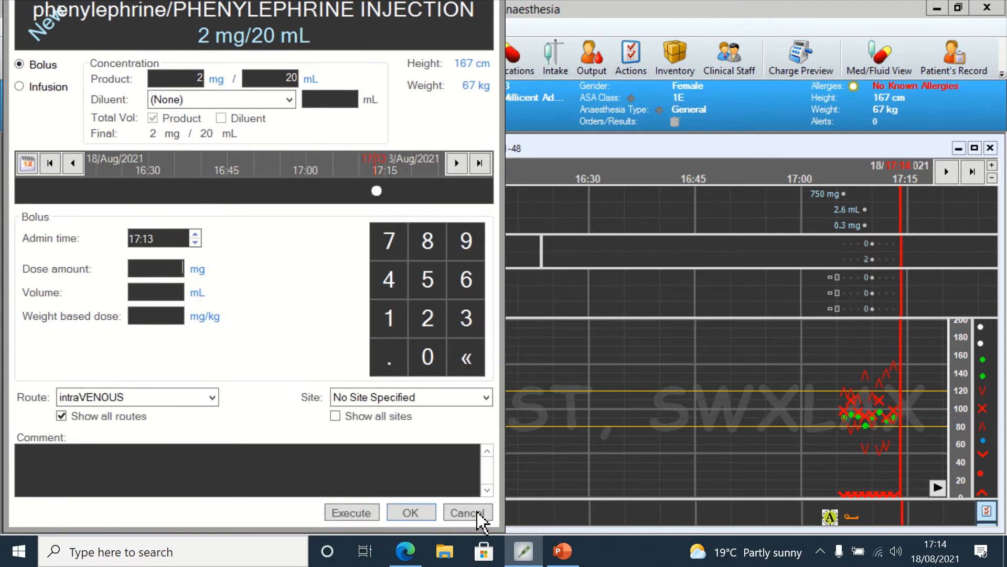
left_click(466, 512)
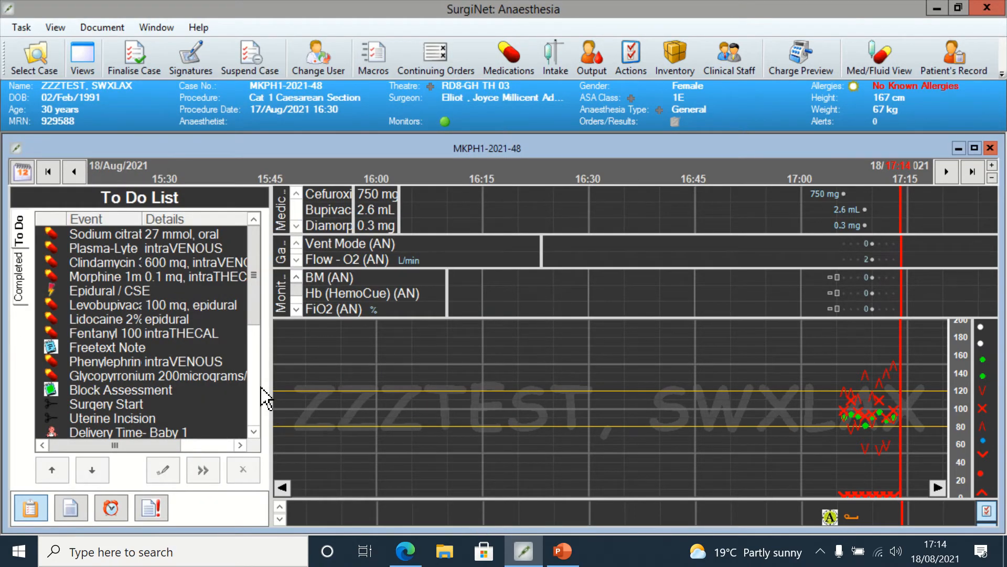
Step: Edit the Block Assessment, recording Block Performed in Theatre, Ethyl Chloride modality, and upper sensory block T4 on both sides
double_click(191, 362)
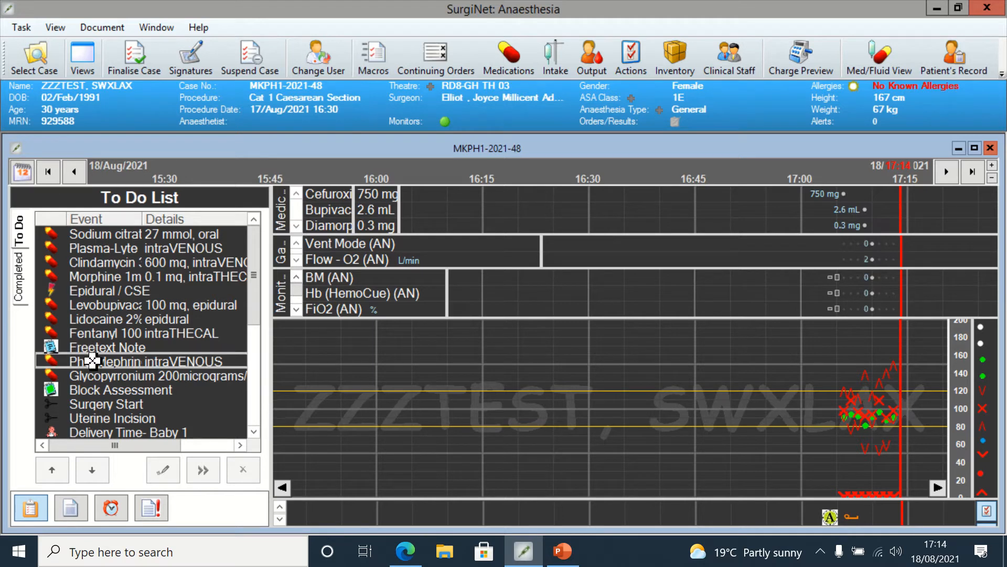
right_click(120, 391)
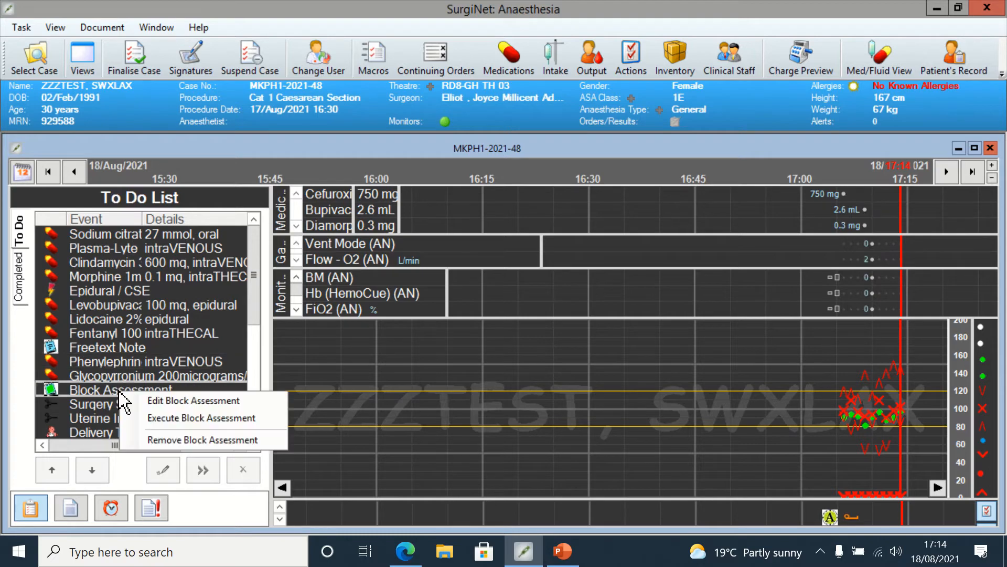
left_click(154, 401)
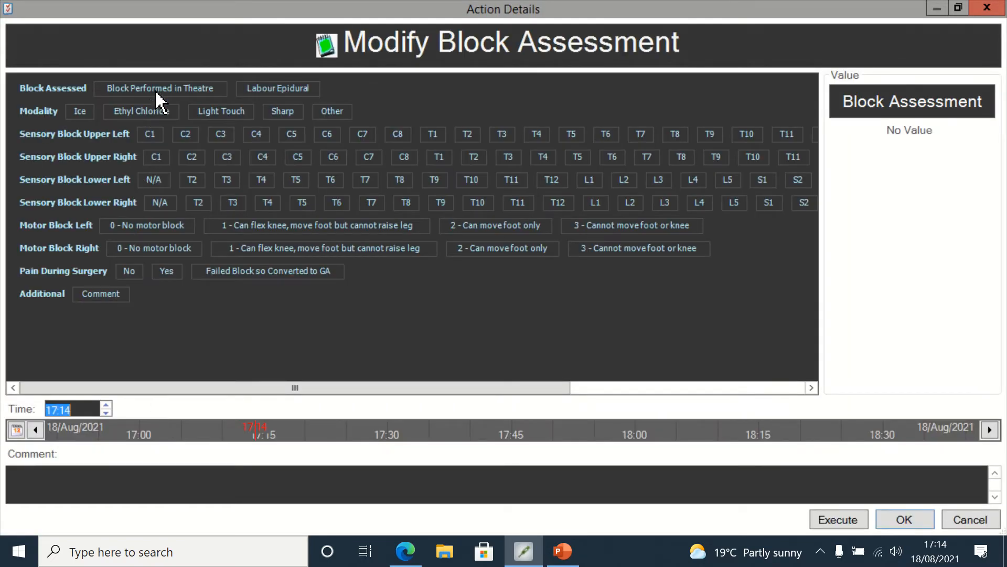
left_click(158, 90)
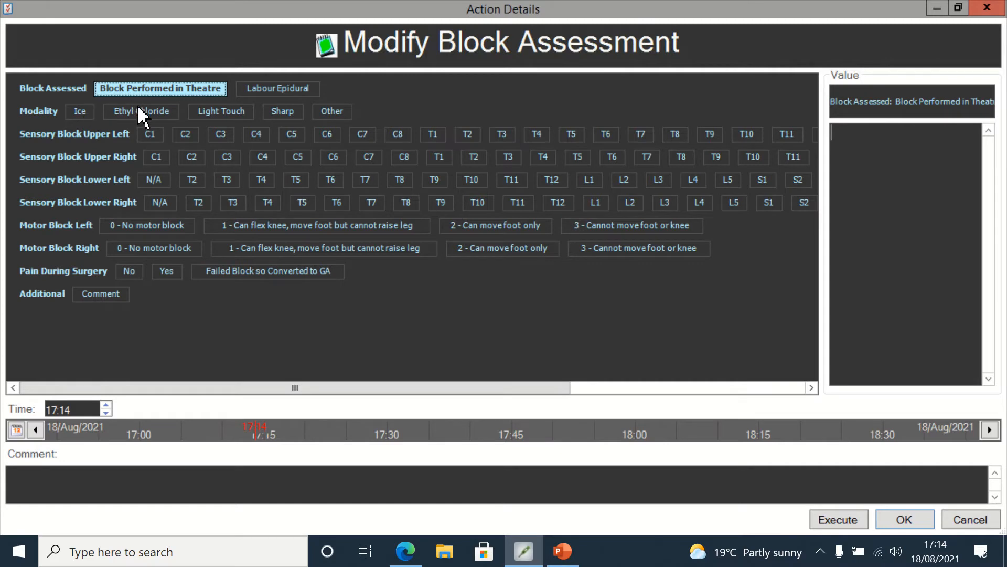
left_click(143, 112)
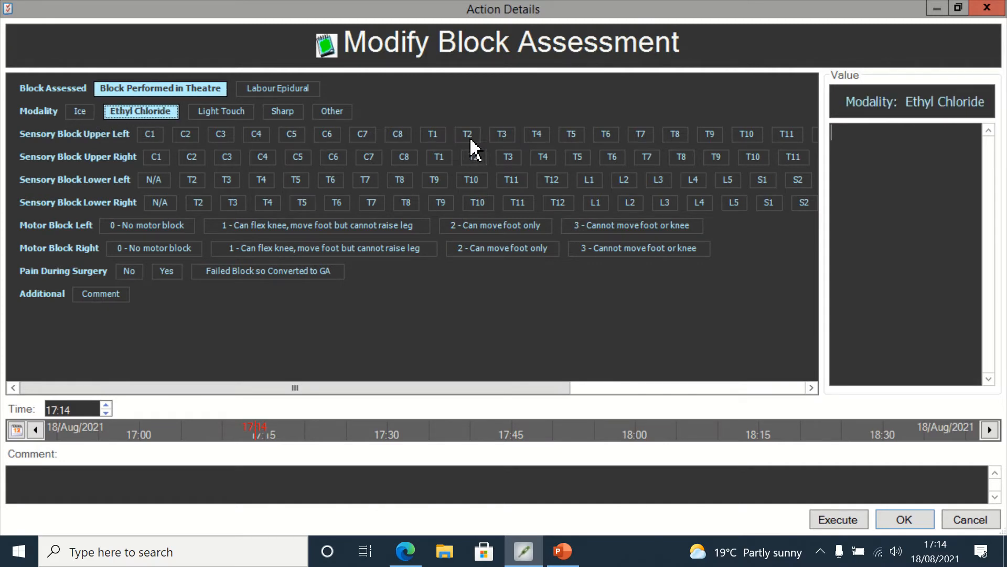
left_click(536, 135)
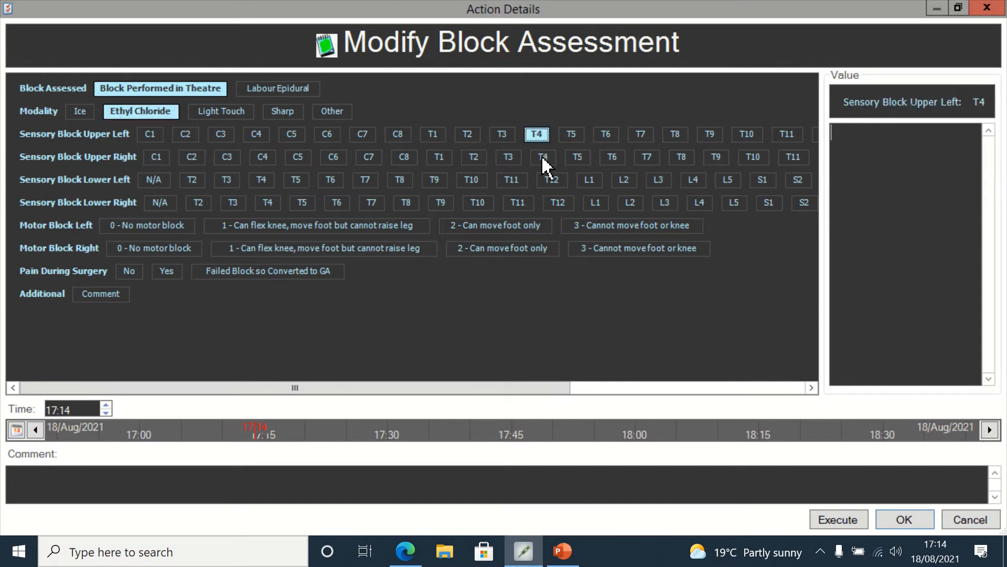
left_click(544, 158)
Step: Set the lower sensory block to S5 on both sides and motor block to 3 - Cannot move foot or knee bilaterally
left_click_drag(505, 384, 745, 407)
left_click(562, 182)
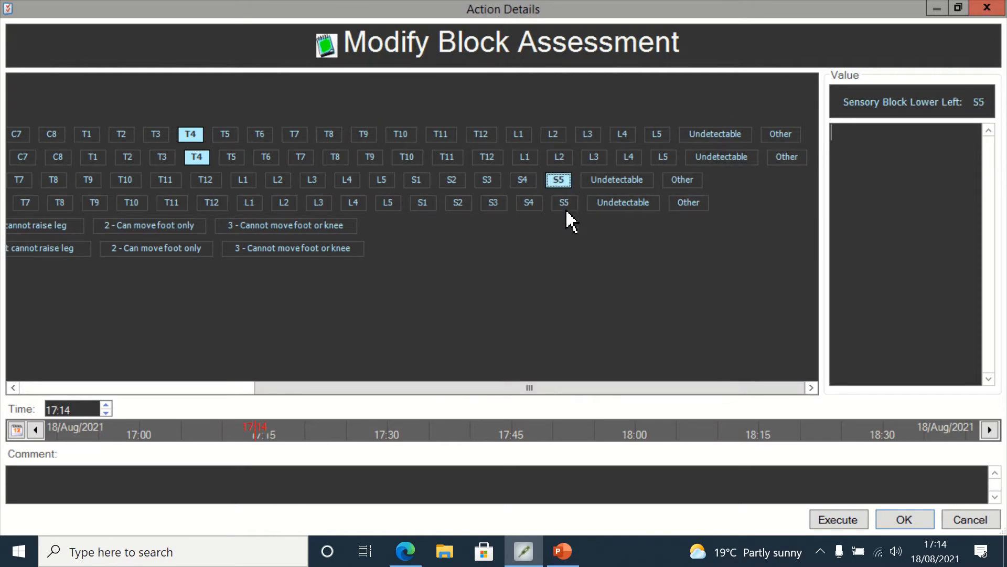
left_click(565, 205)
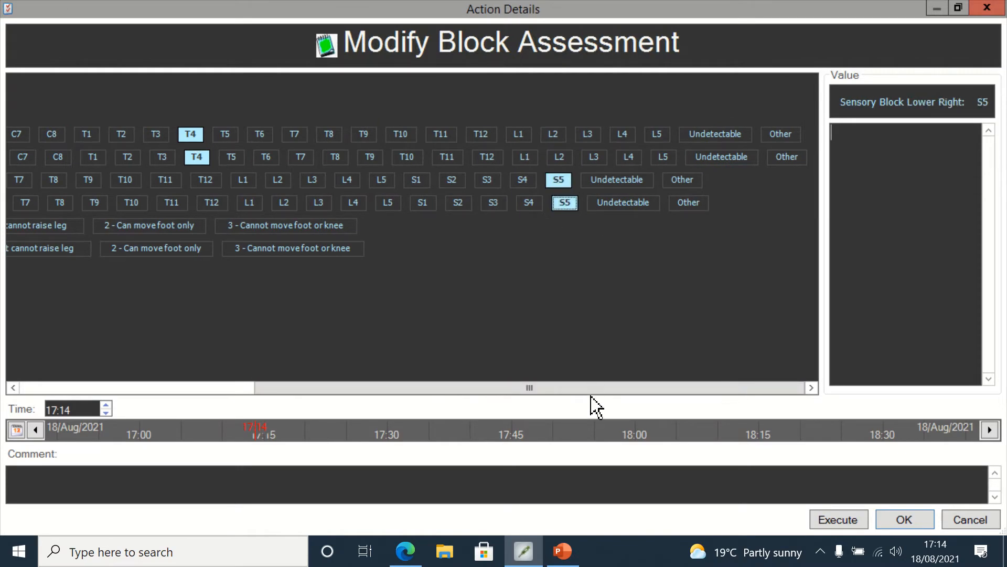
left_click_drag(590, 391, 278, 358)
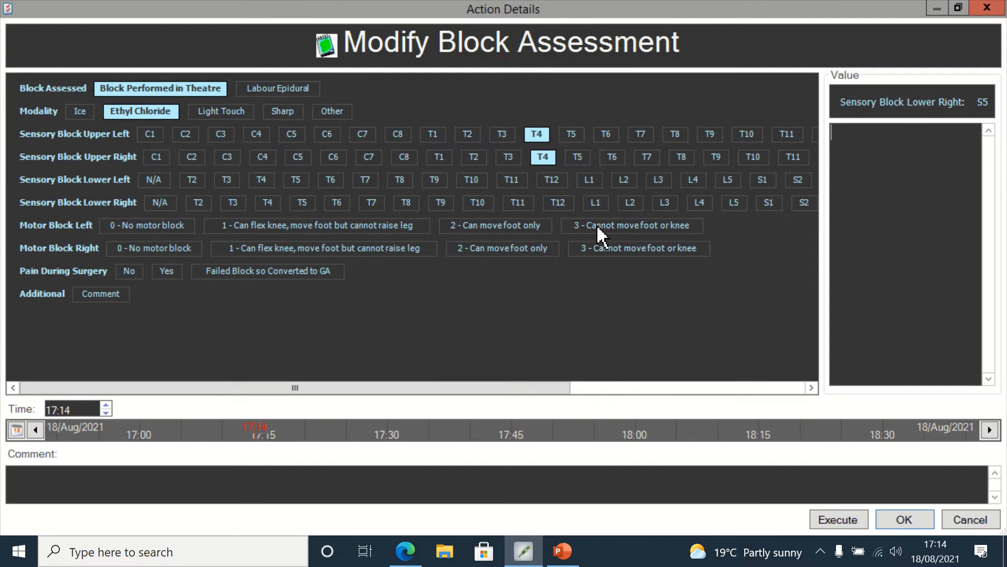
left_click(636, 231)
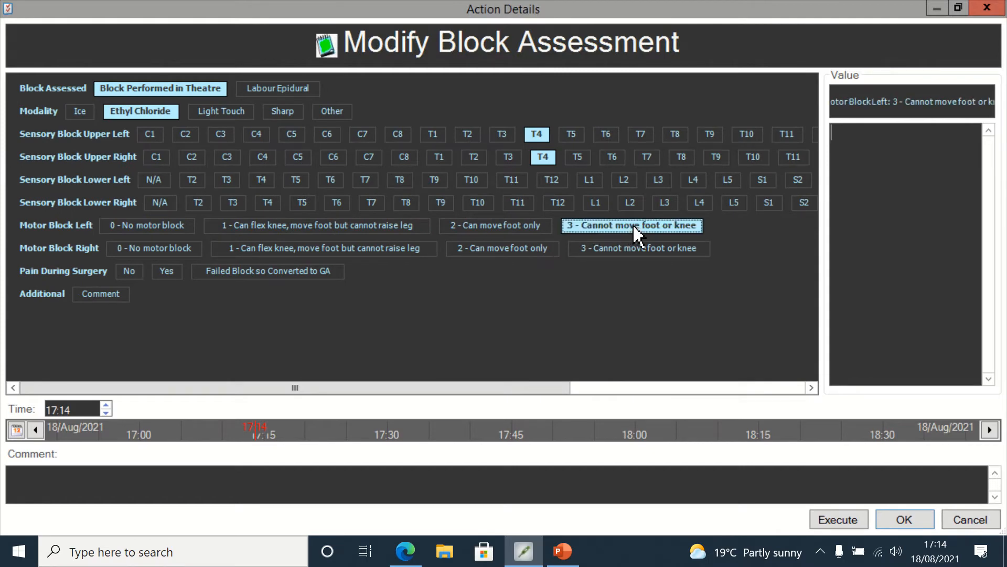
left_click(640, 254)
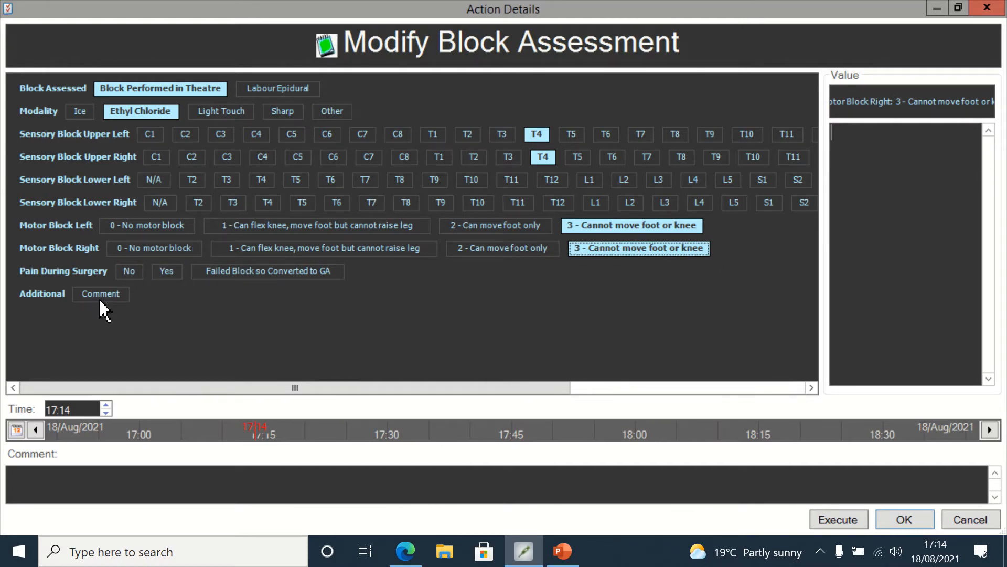
Step: Record no pain during surgery, set the assessment time to 17:09, and execute the Block Assessment
left_click(128, 270)
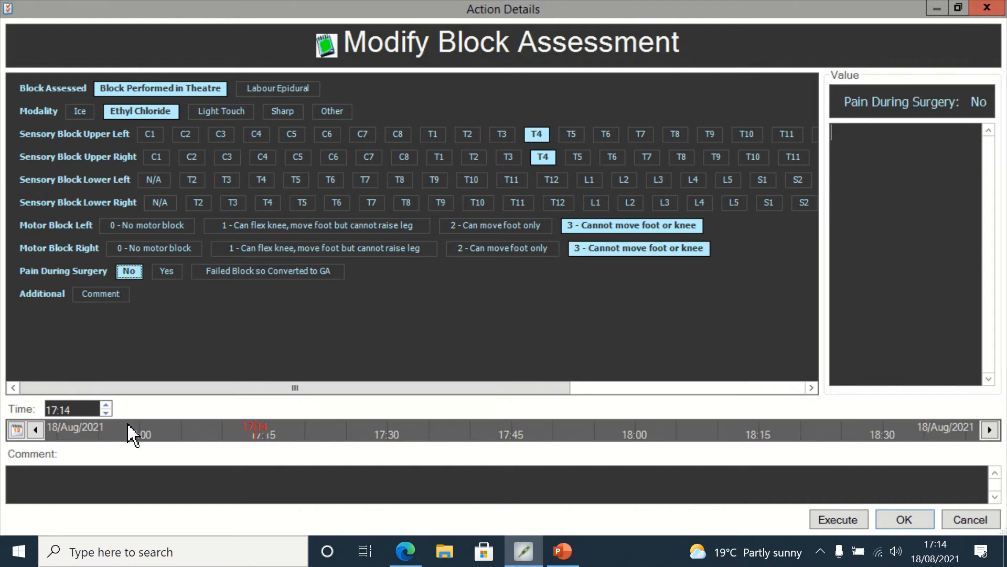
left_click(87, 408)
left_click(87, 409)
key("BackSpace")
key("BackSpace")
type("09")
left_click(838, 519)
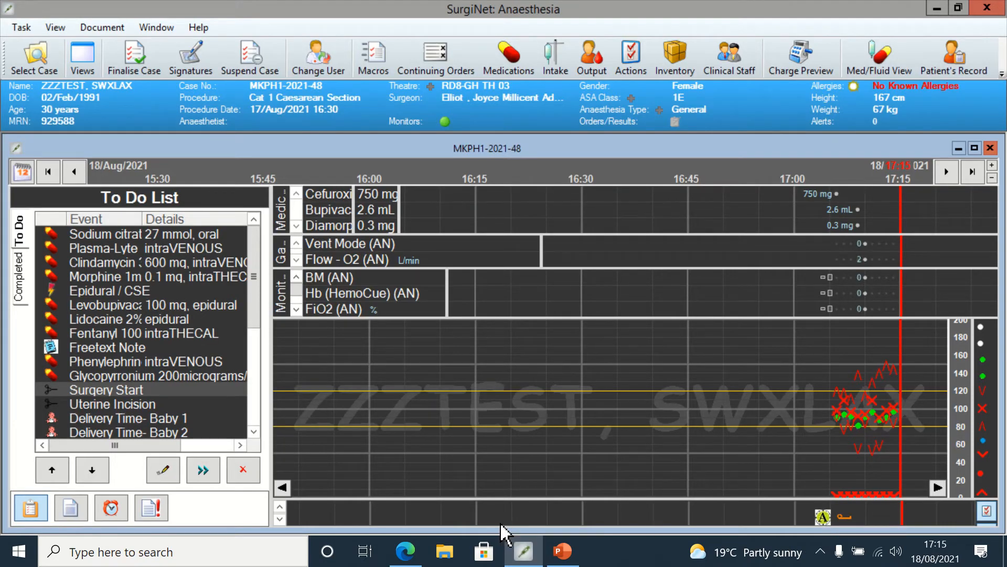
Step: Execute the Delivery Time- Baby 1 item with its time set to 17:11
left_click_drag(218, 382, 129, 417)
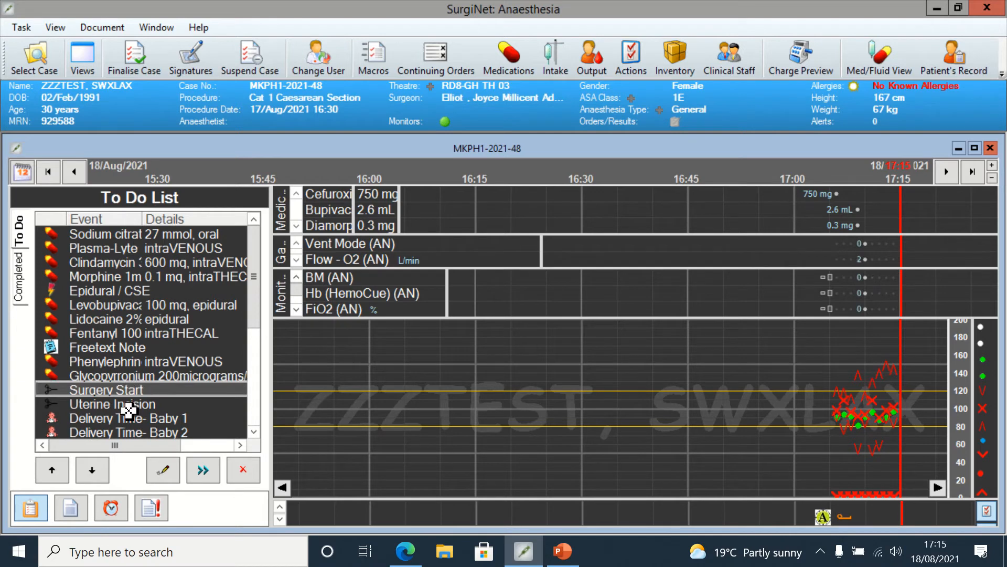
left_click_drag(252, 312, 258, 353)
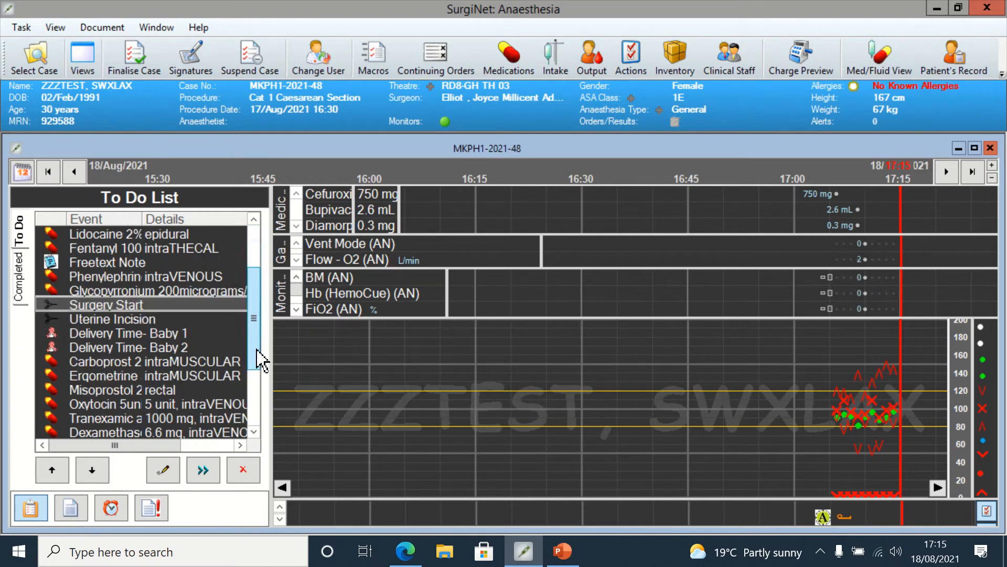
left_click(123, 321)
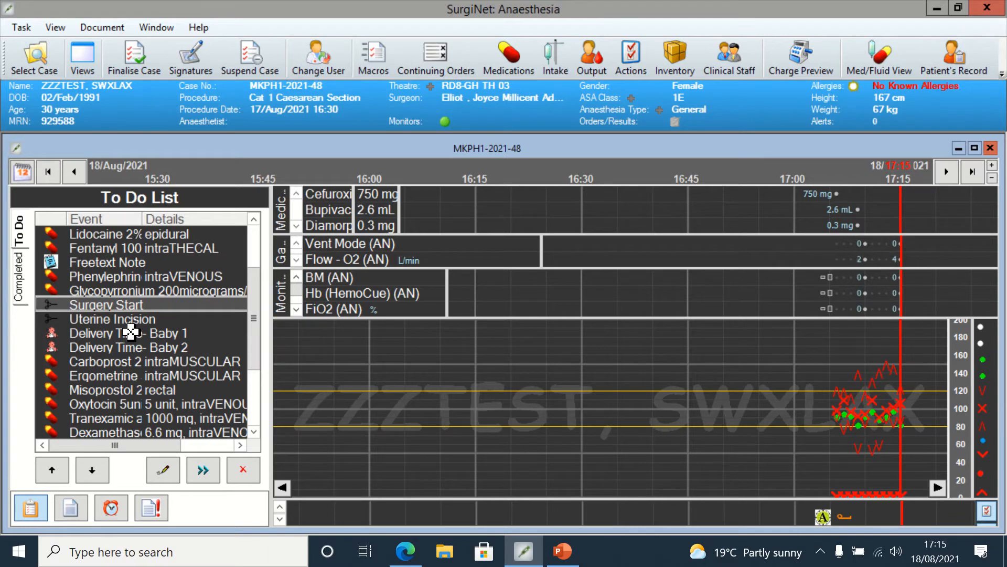
right_click(130, 336)
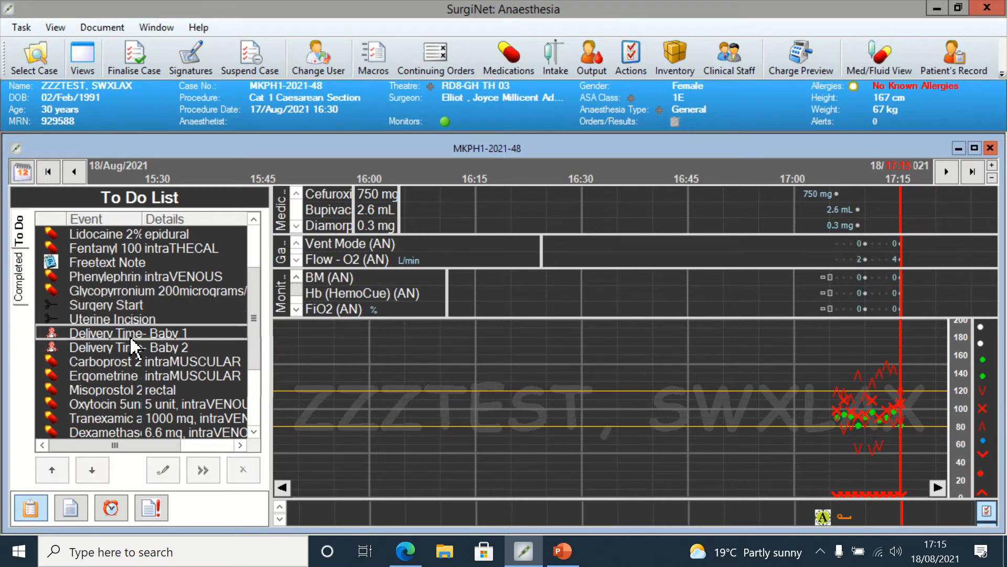
left_click(161, 347)
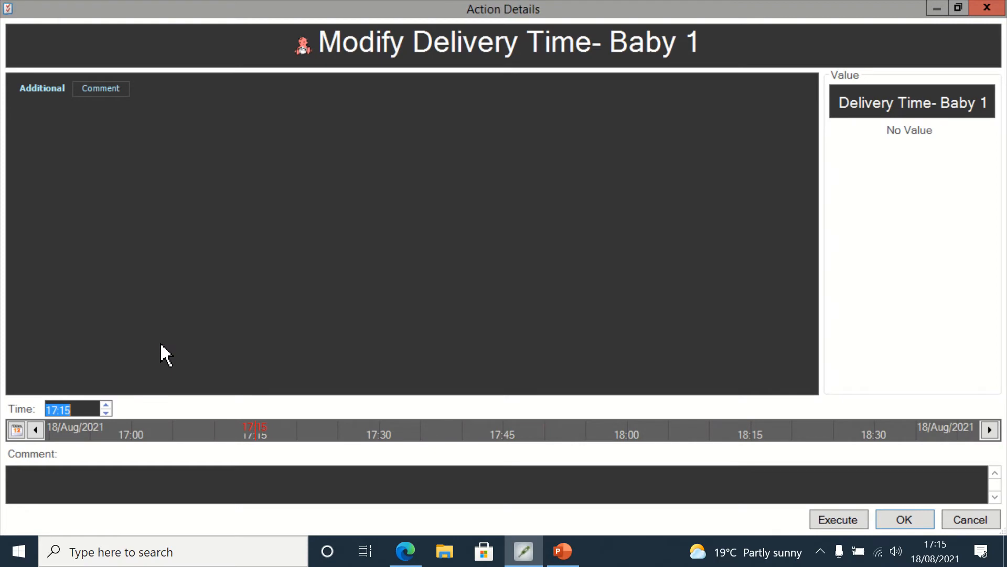
left_click(84, 409)
key("BackSpace")
type("1")
left_click(105, 87)
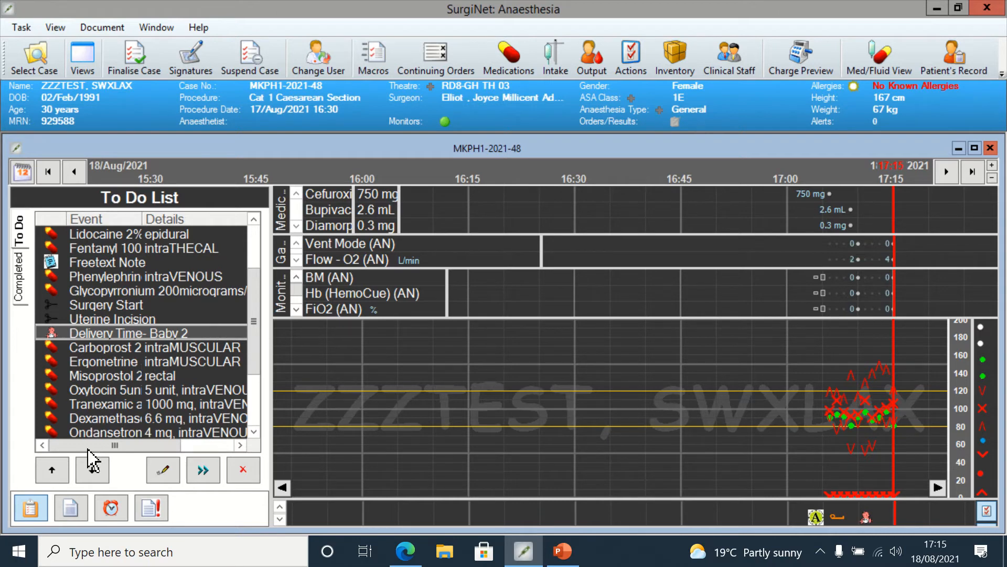
Step: Browse the Documentation actions list for the delivery time entries and return to the To Do list
left_click(71, 508)
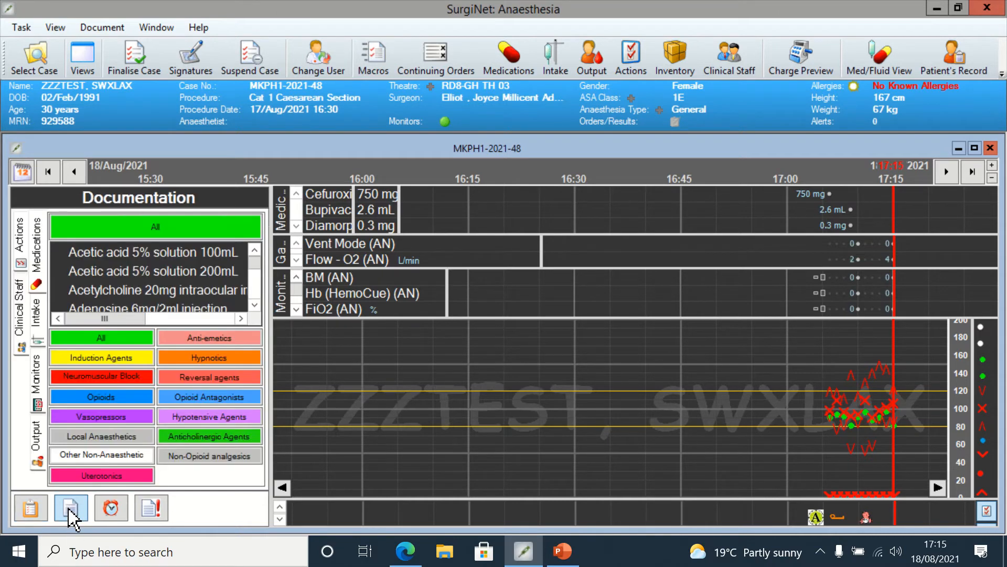
left_click(23, 245)
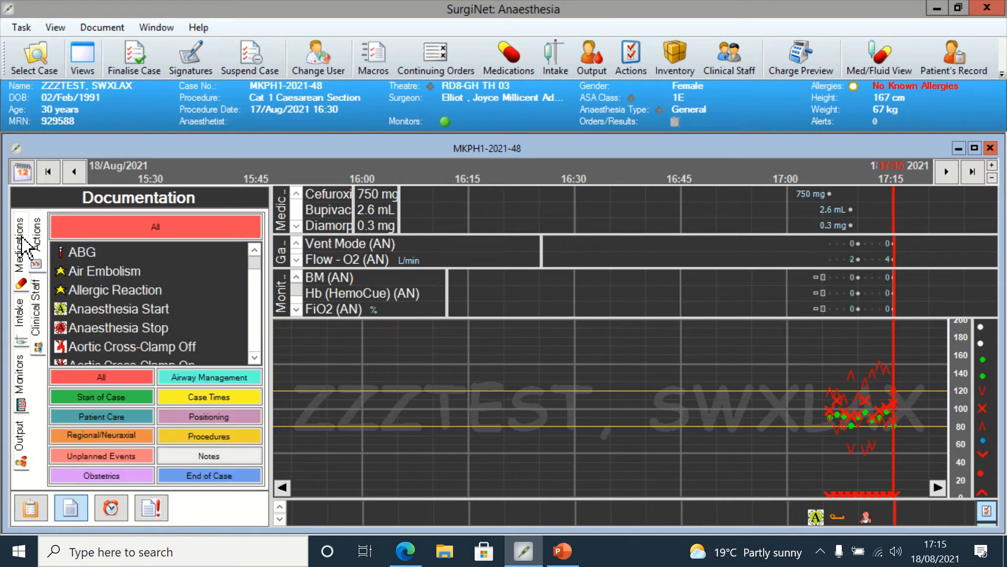
scroll(257, 274, "down", 1)
mouse_move(257, 274)
left_mouse_down()
mouse_move(258, 307)
mouse_move(258, 283)
left_mouse_up()
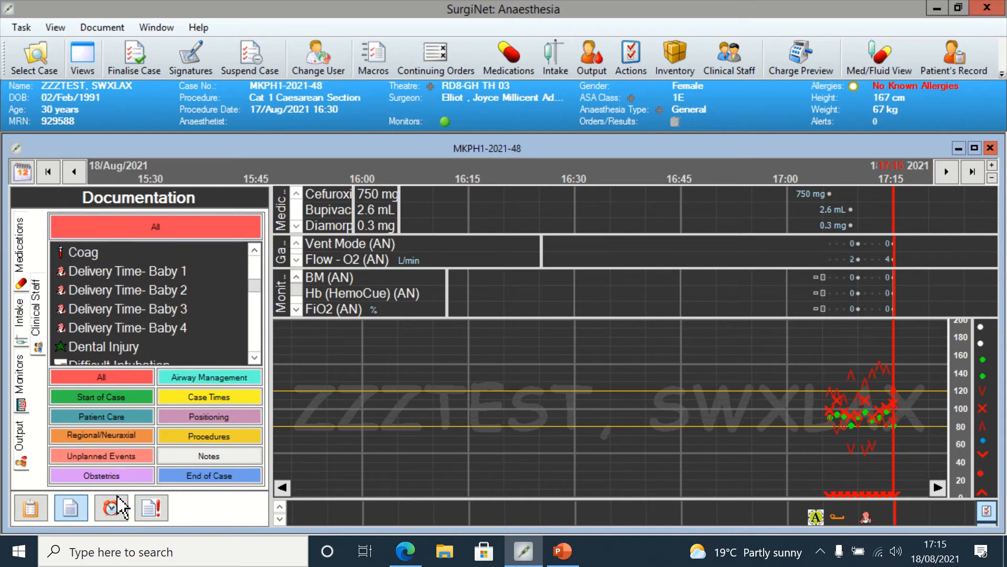
left_click(28, 509)
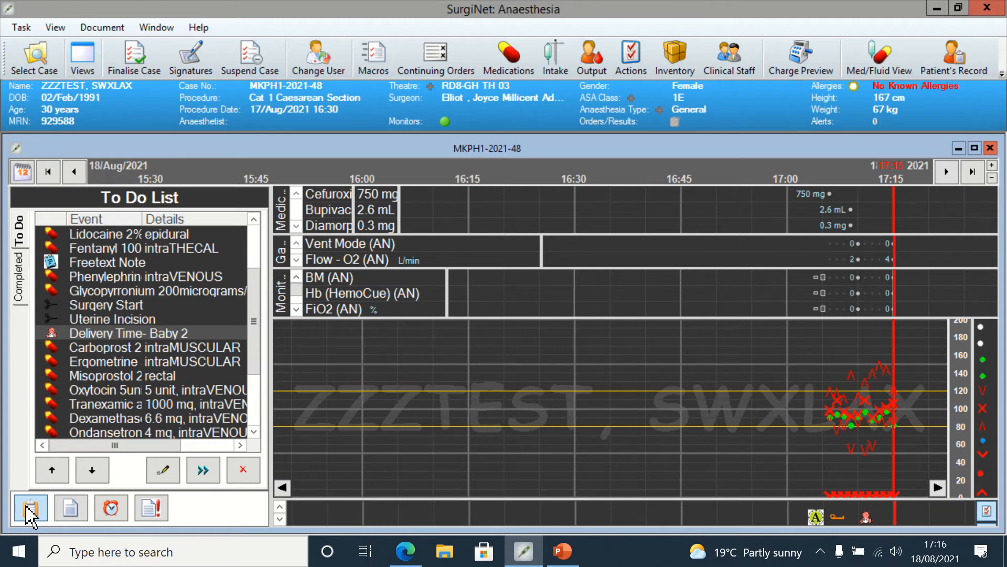
left_click(72, 512)
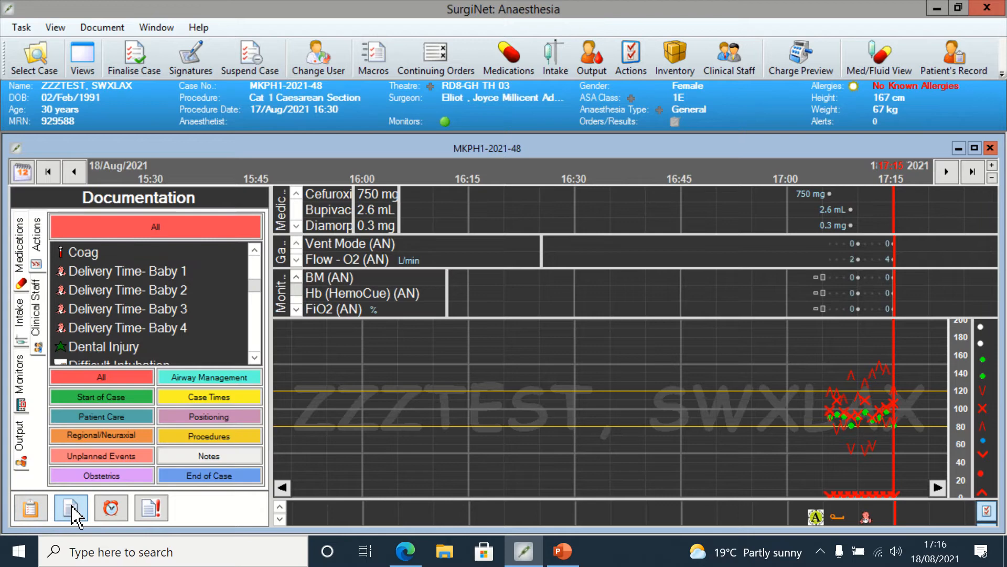
left_click(35, 509)
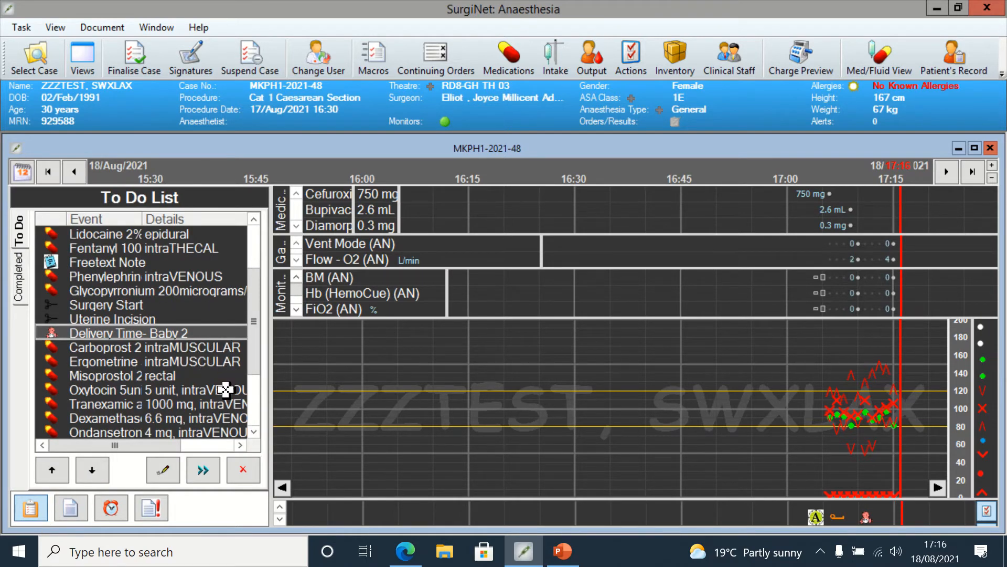
left_click_drag(255, 322, 256, 344)
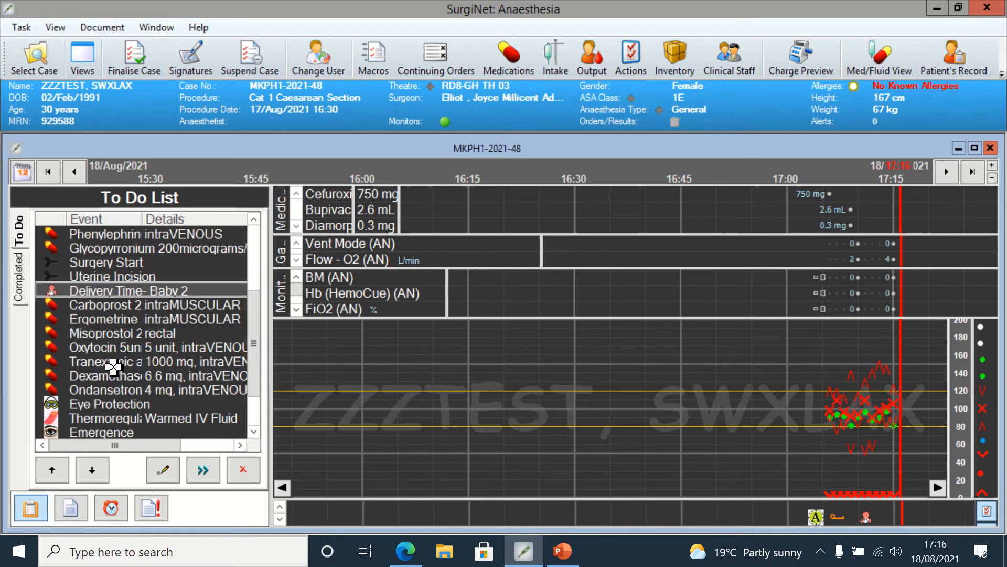
Step: Execute the Oxytocin 5 unit intravenous bolus with its admin time set to 17:10
right_click(121, 348)
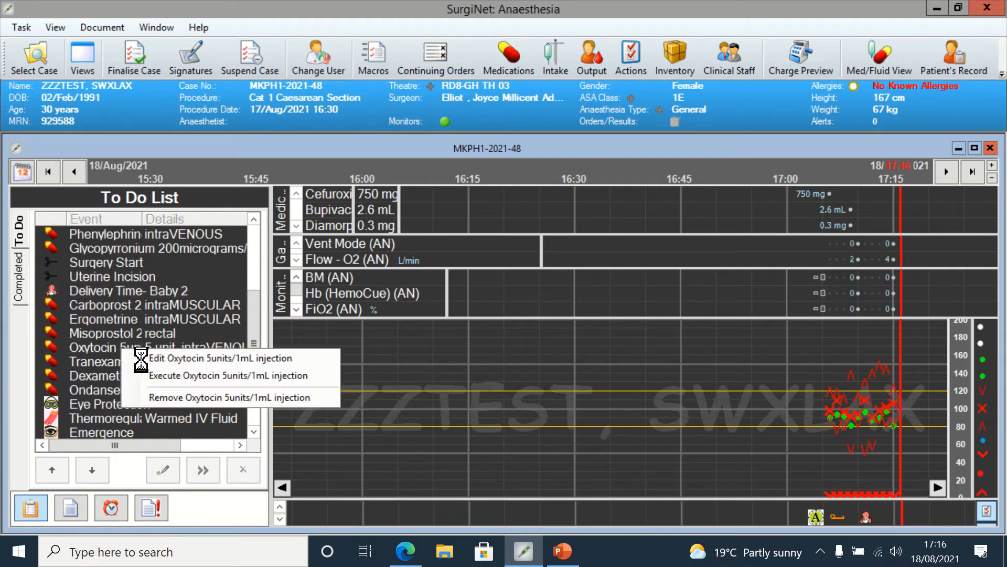
left_click(168, 357)
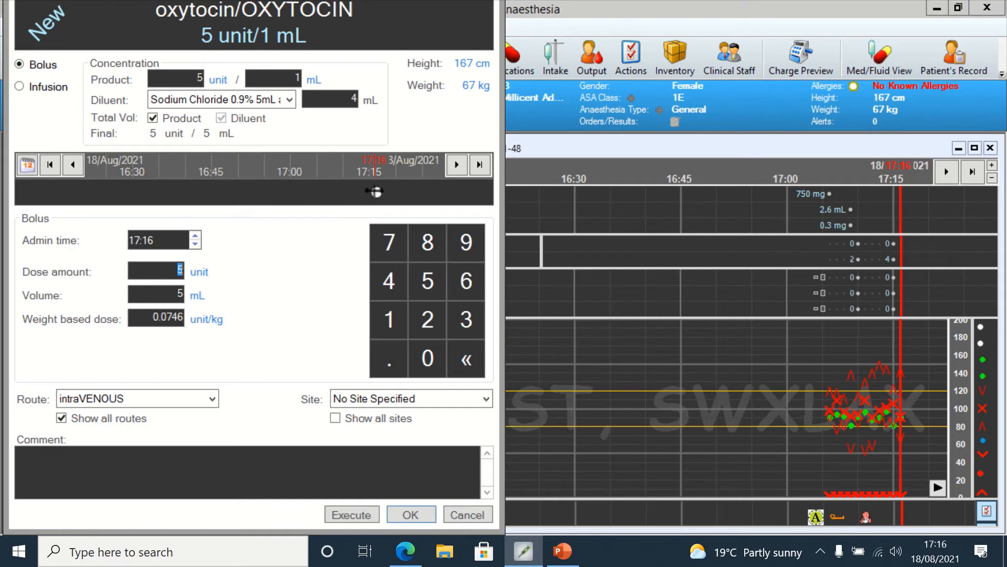
left_click_drag(377, 191, 345, 192)
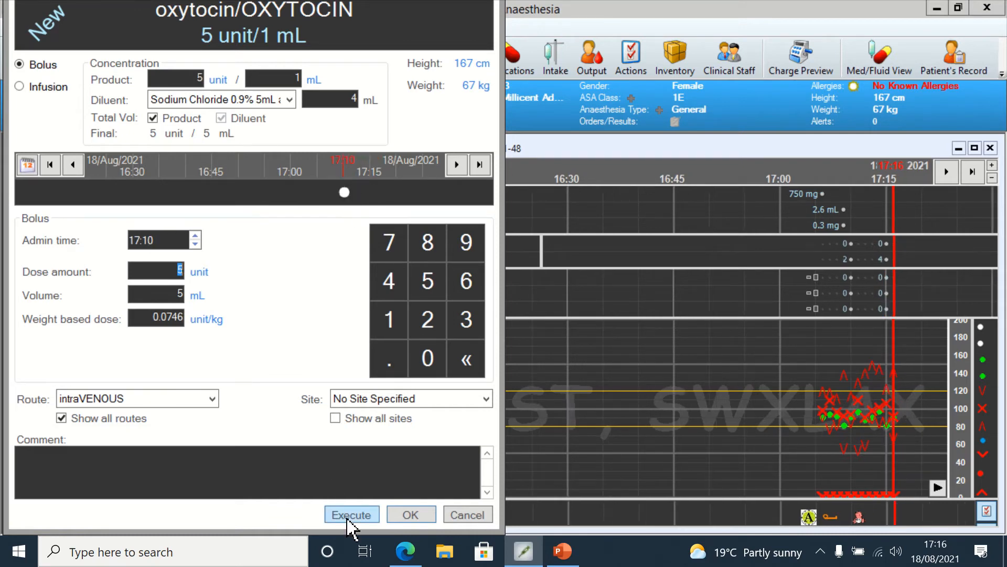
left_click(350, 515)
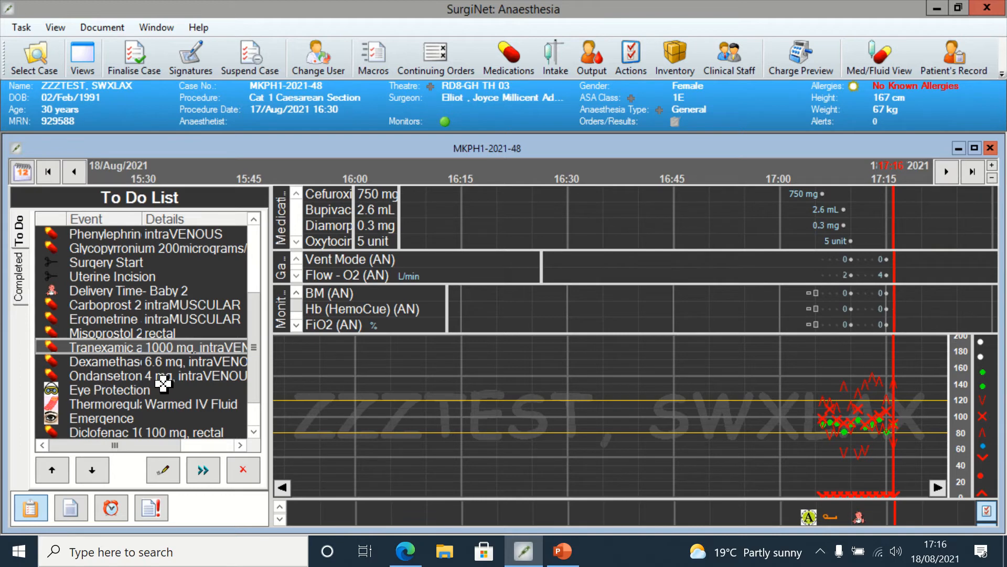
Step: Execute the Thermoregulation Warmed IV Fluid item with its time set to 17:05
right_click(153, 409)
left_click(182, 421)
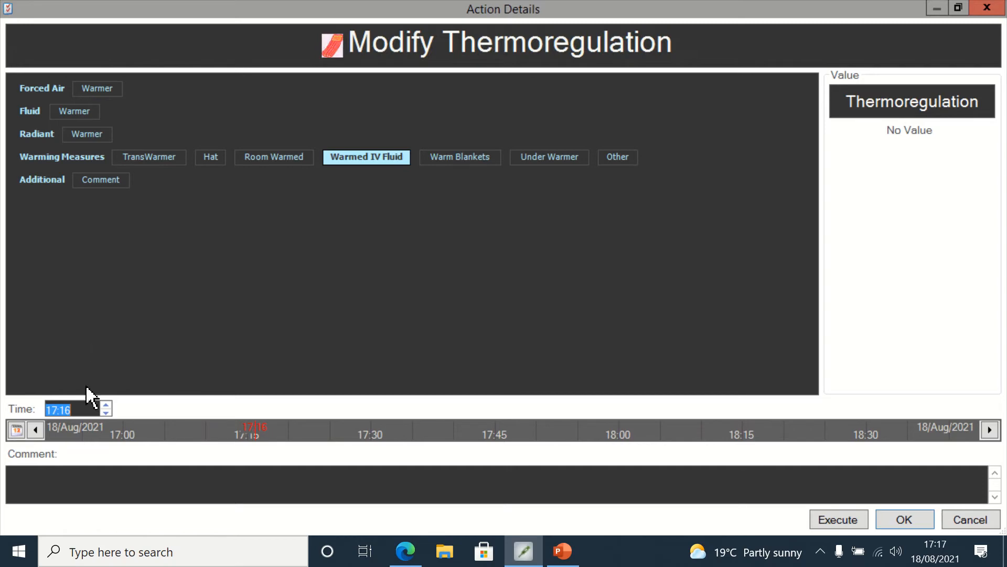
left_click(82, 410)
key("BackSpace")
key("BackSpace")
type("05")
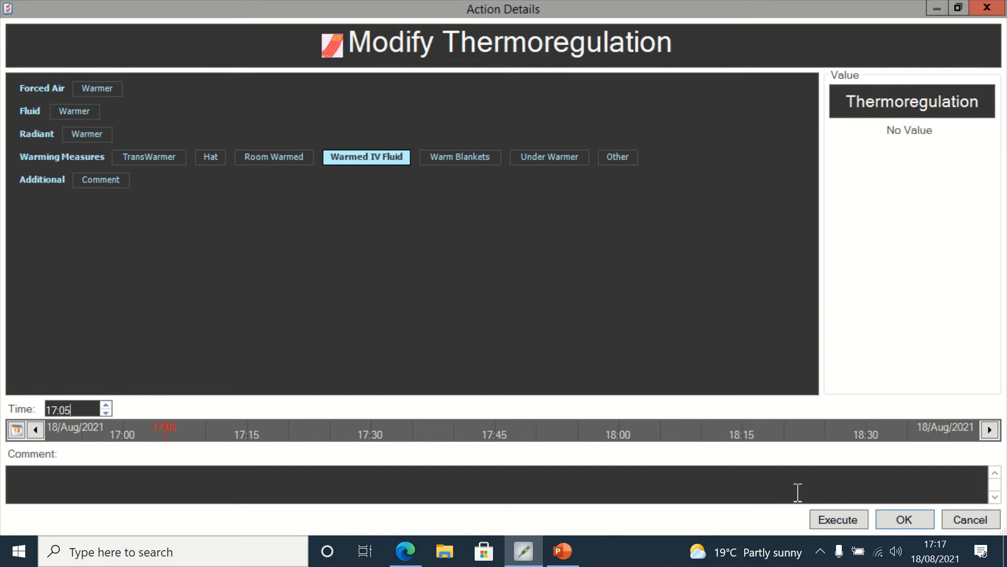
left_click(818, 517)
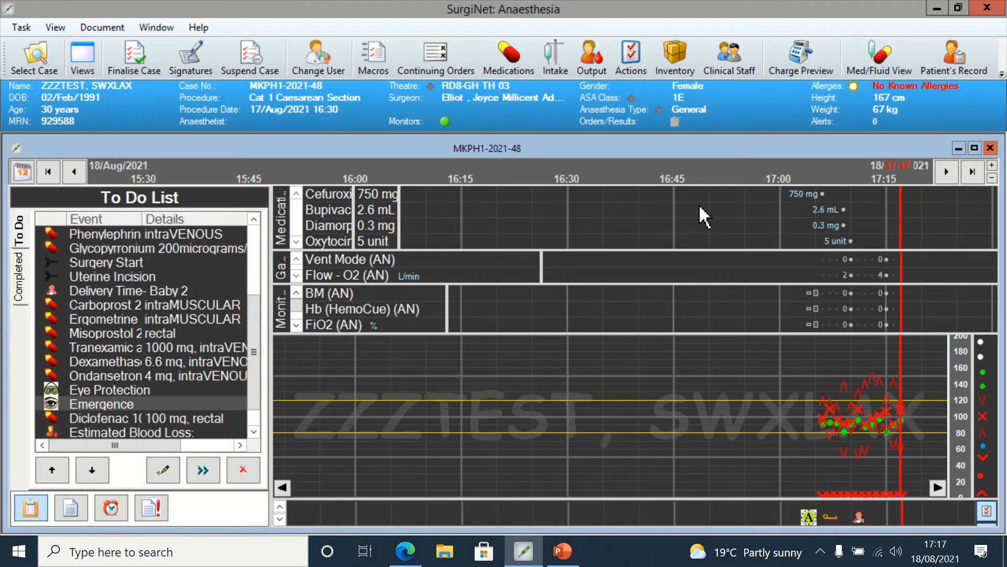
Step: Open the patient's record, assigning the Database Coordinator relationship
left_click(968, 70)
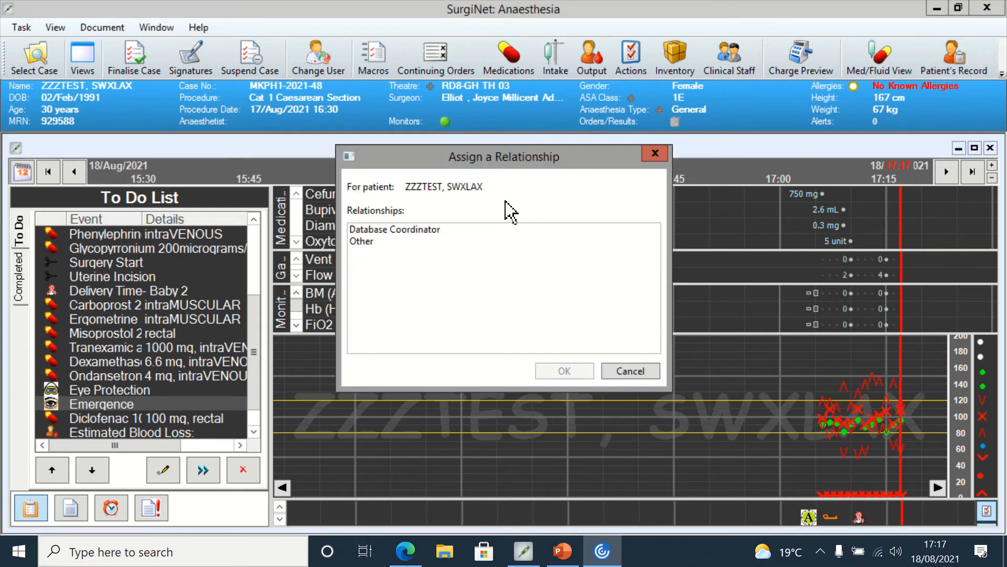
left_click(403, 231)
left_click(546, 373)
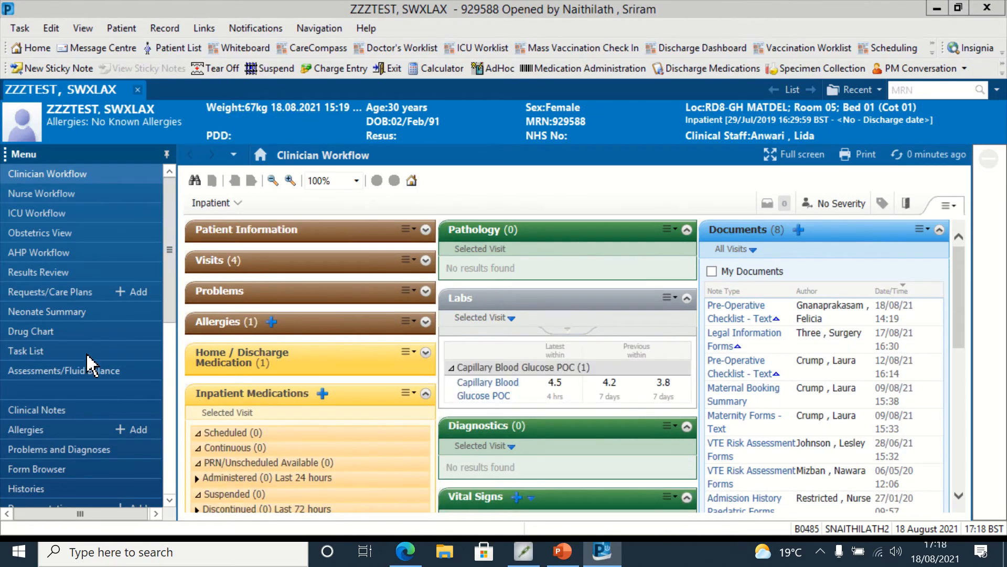
Step: Review the patient's allergies, drug chart and existing requests and care plans
left_click(53, 430)
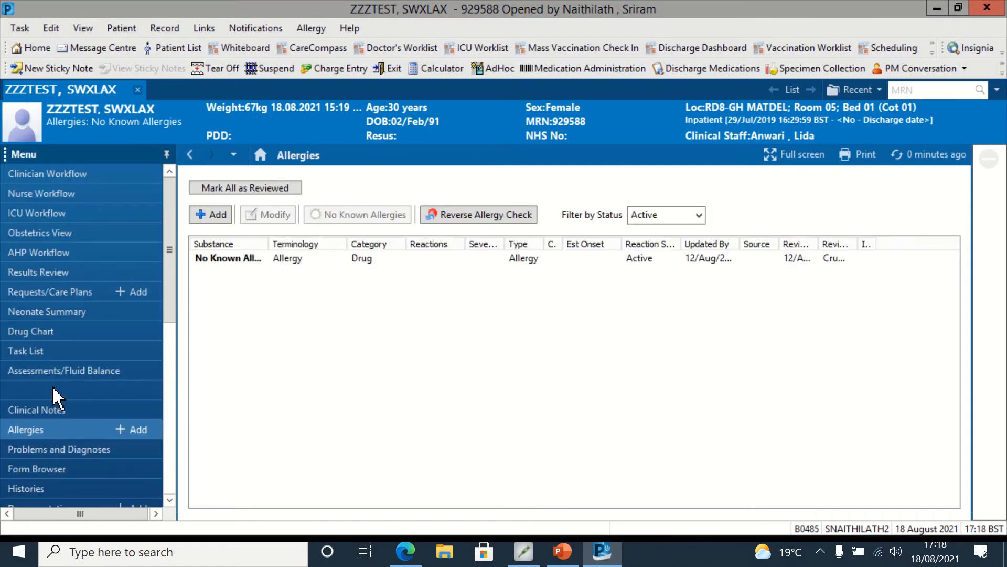
left_click(71, 332)
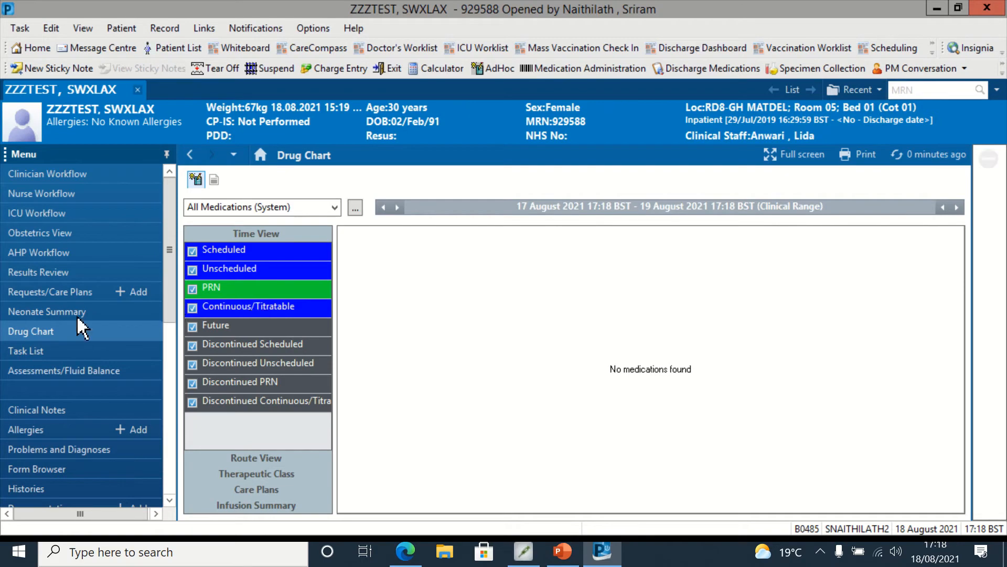
left_click(67, 291)
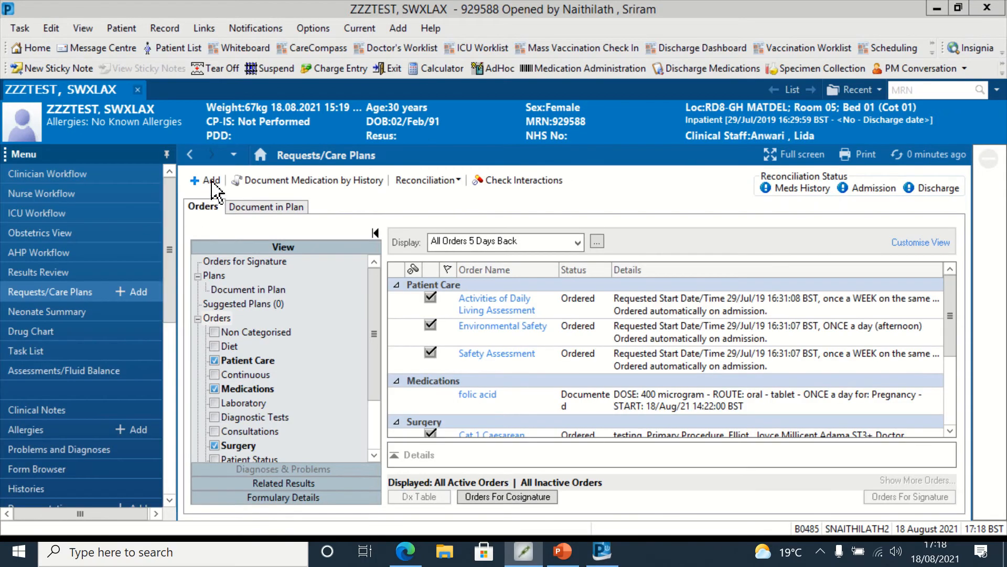
Step: Add the Post-op Medications plan - Adults, ordering only the Obstetric ERP phase now instead of Generic
left_click(210, 180)
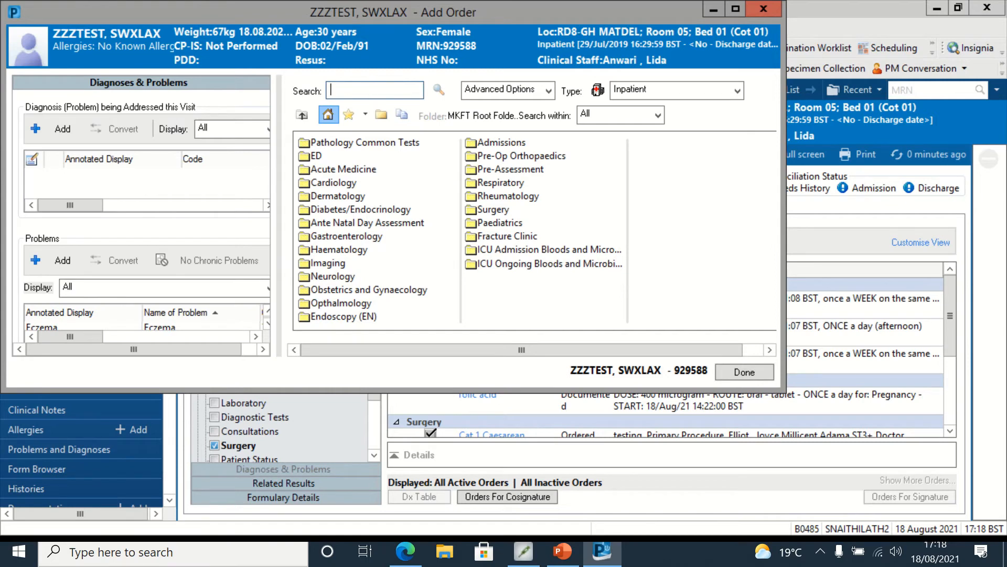
type("post")
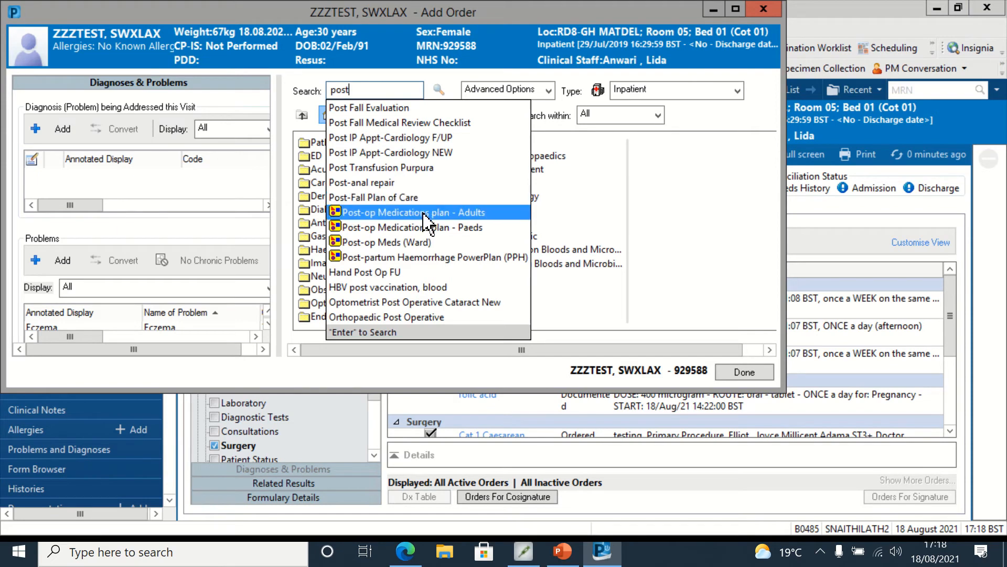
left_click(424, 214)
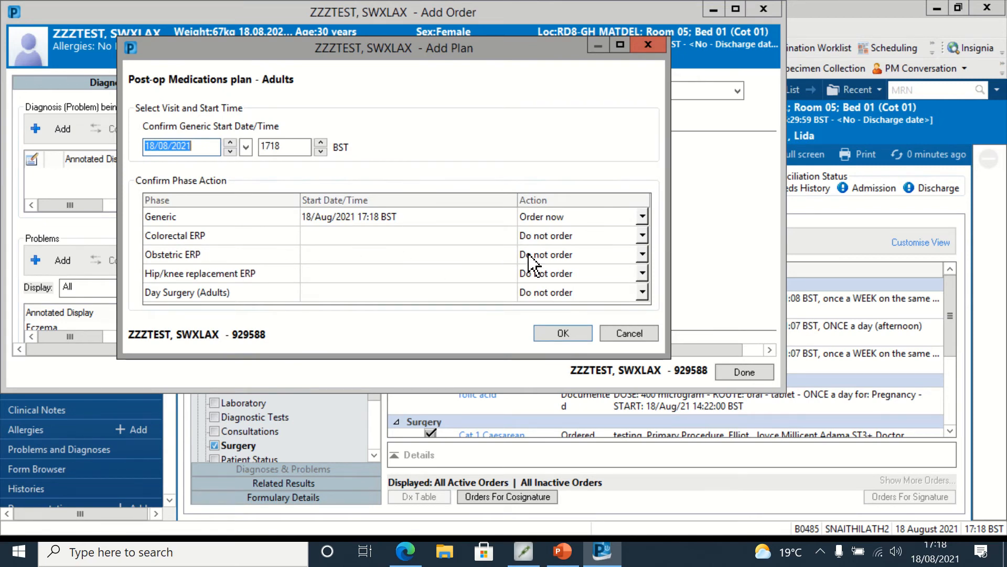
left_click(642, 217)
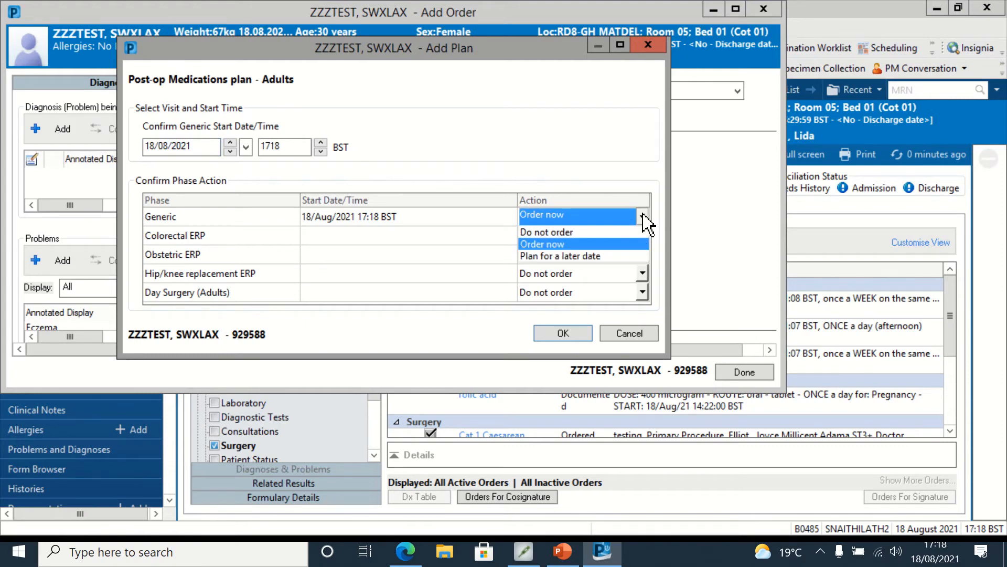
left_click(625, 232)
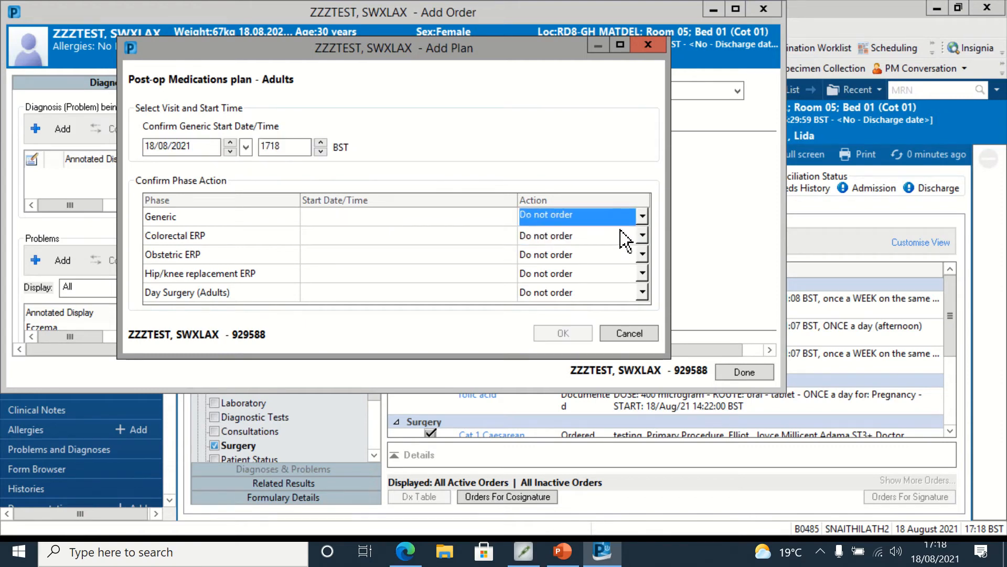
left_click(641, 255)
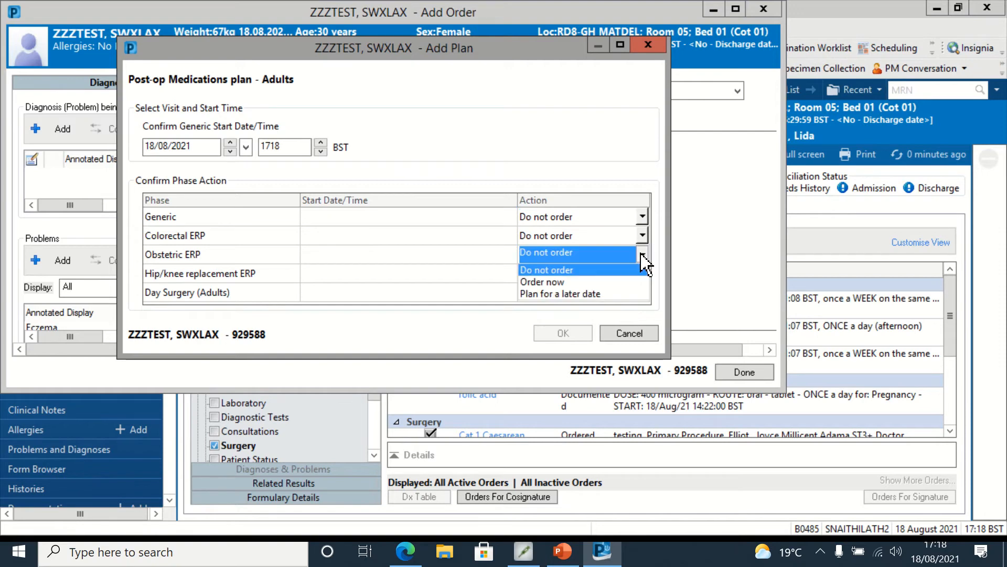
left_click(612, 282)
left_click(563, 333)
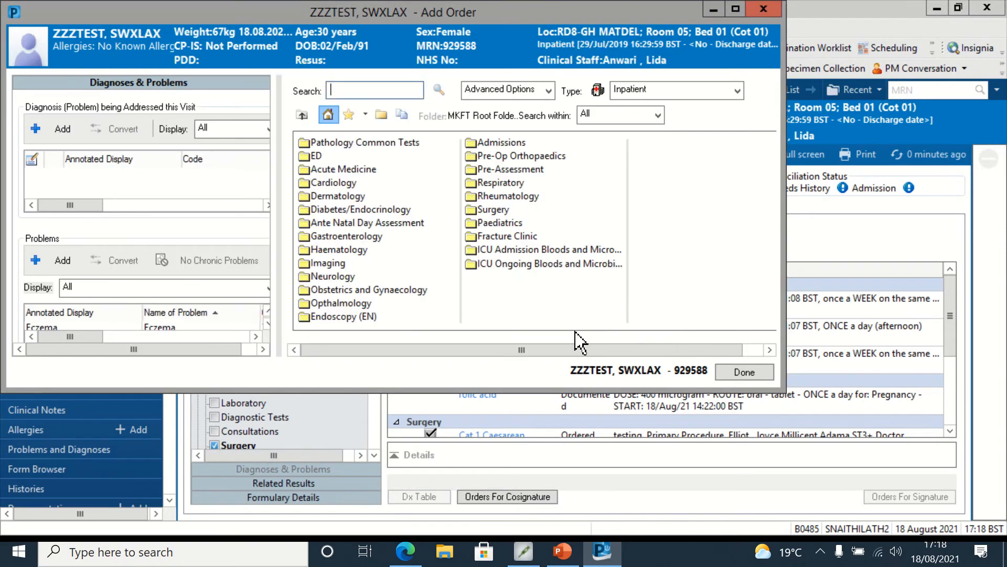
left_click(715, 9)
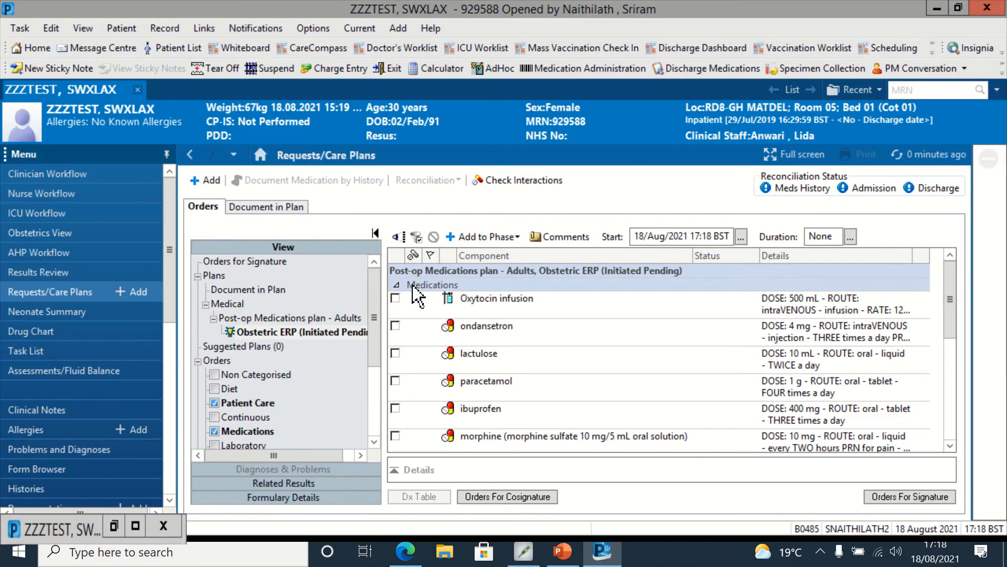
Step: Select Oxytocin infusion, ondansetron, paracetamol, ibuprofen, morphine, naloxone, dihydrocodeine and the Plasma-Lyte 148 solution in the plan
left_click(395, 298)
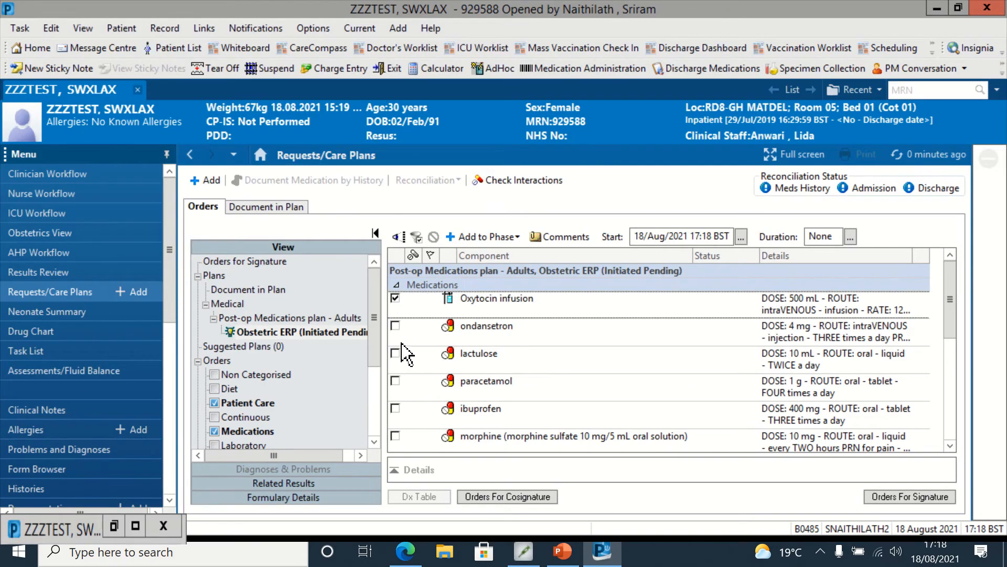
left_click(395, 327)
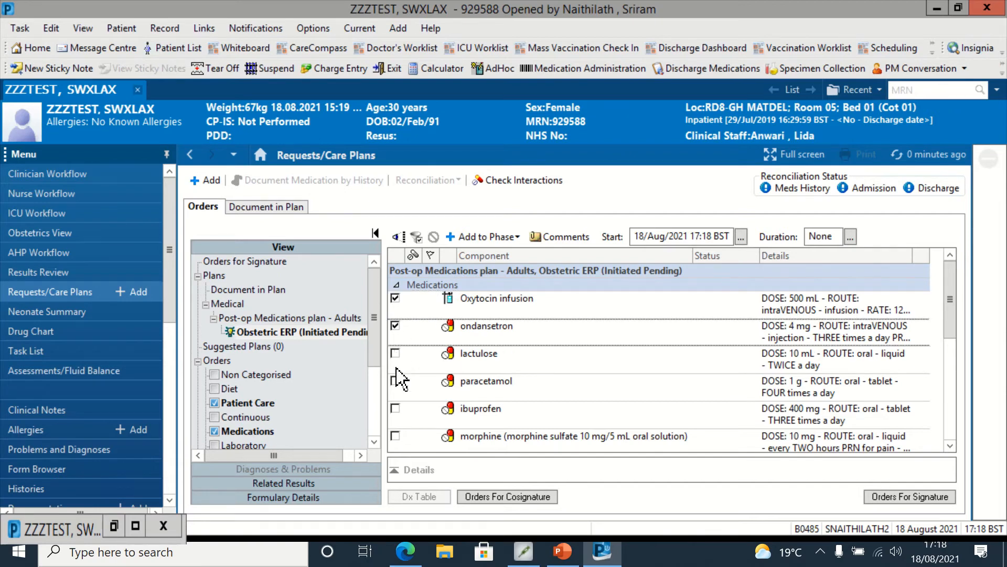
left_click(395, 380)
left_click(395, 409)
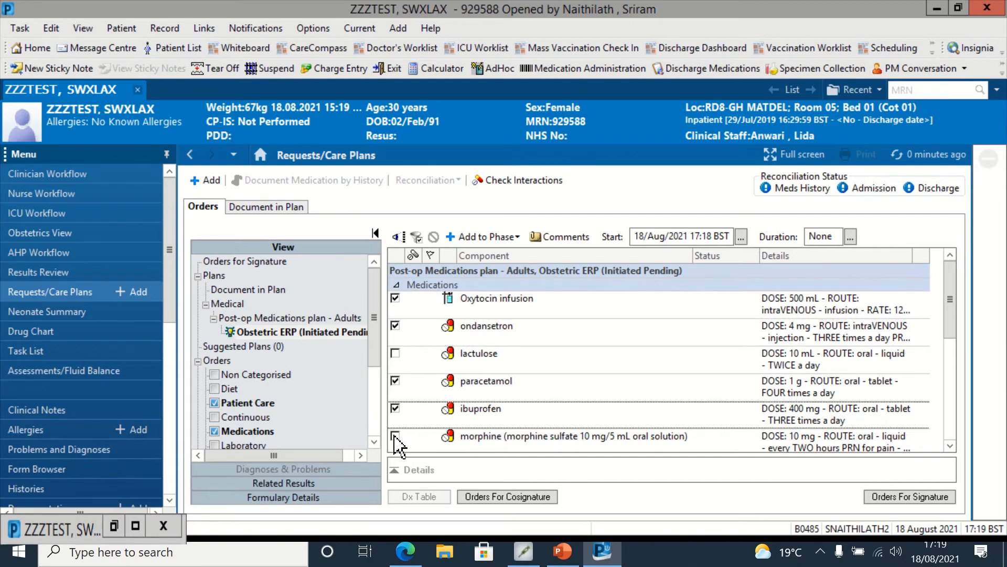
left_click(395, 436)
left_click(951, 446)
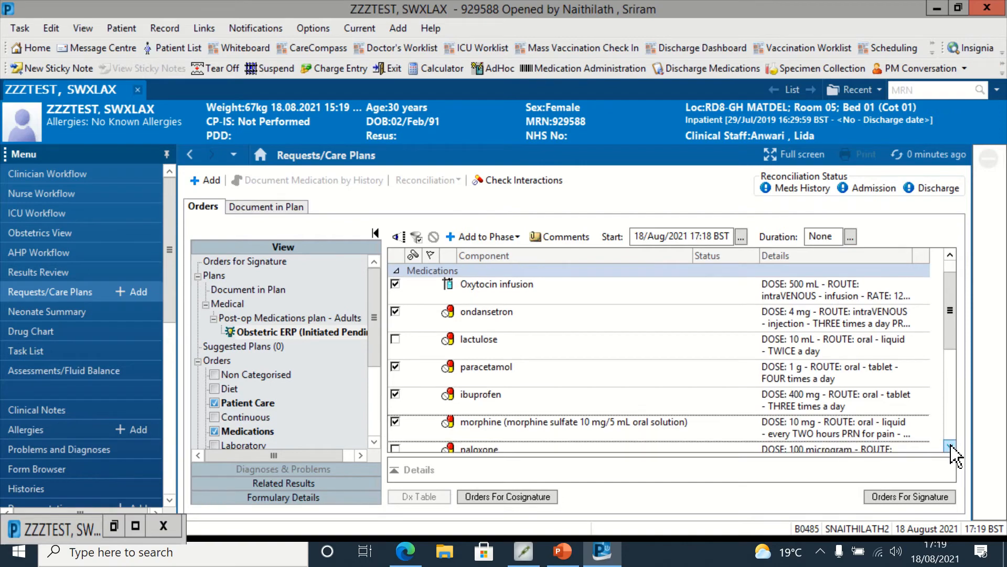
left_click(951, 446)
left_click(950, 446)
left_click(951, 446)
left_click(950, 446)
left_click(950, 446)
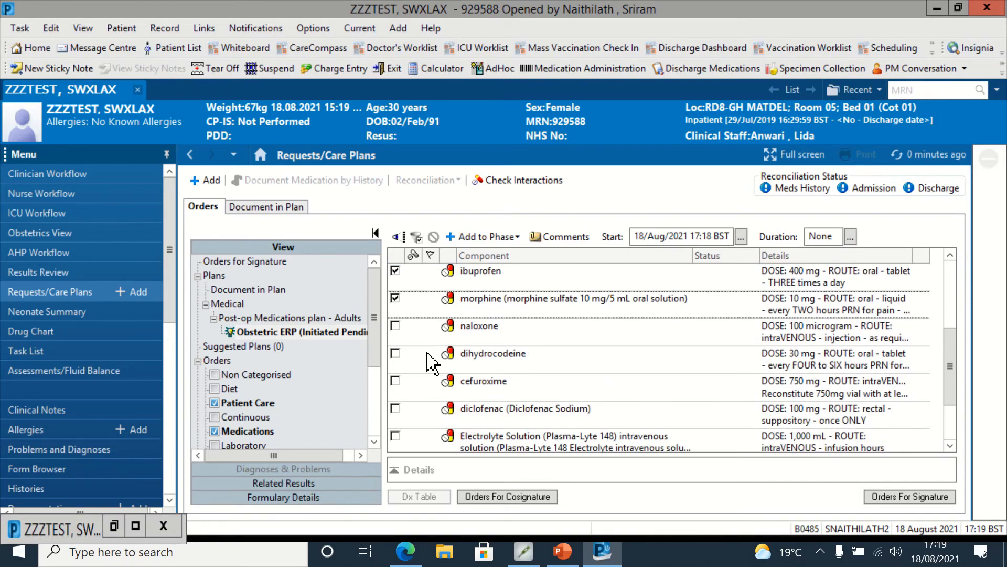
left_click(395, 325)
left_click(395, 353)
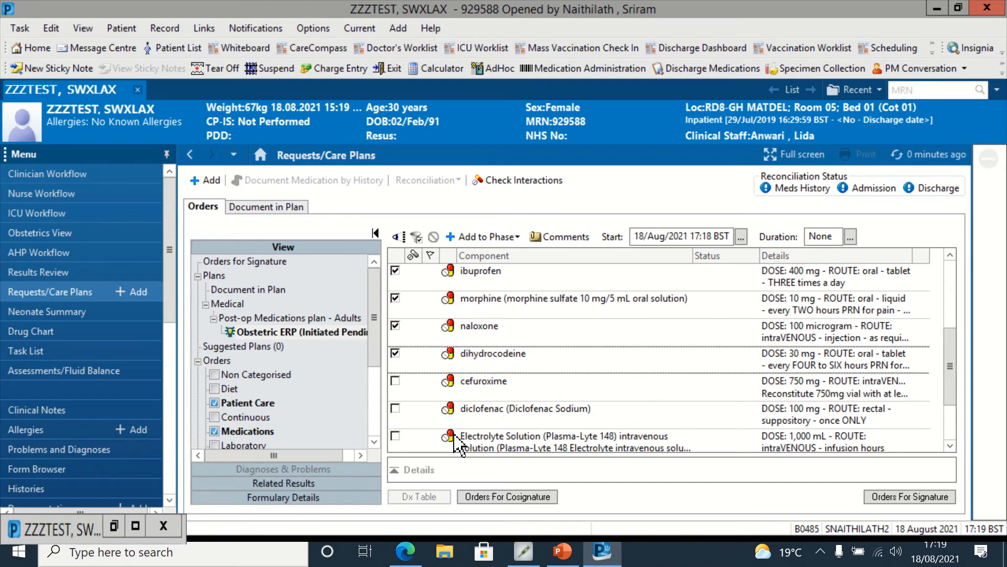
left_click(950, 446)
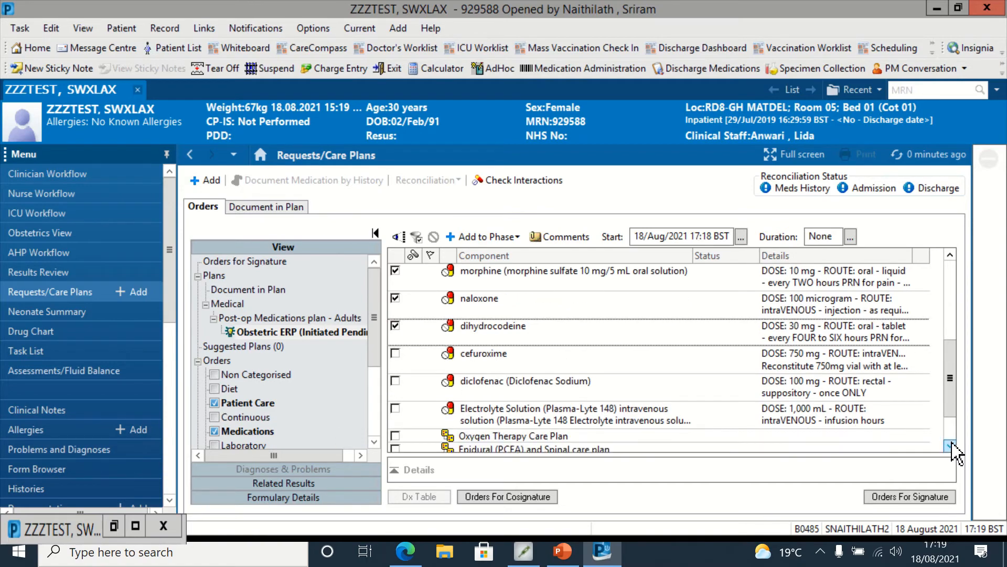
left_click(952, 448)
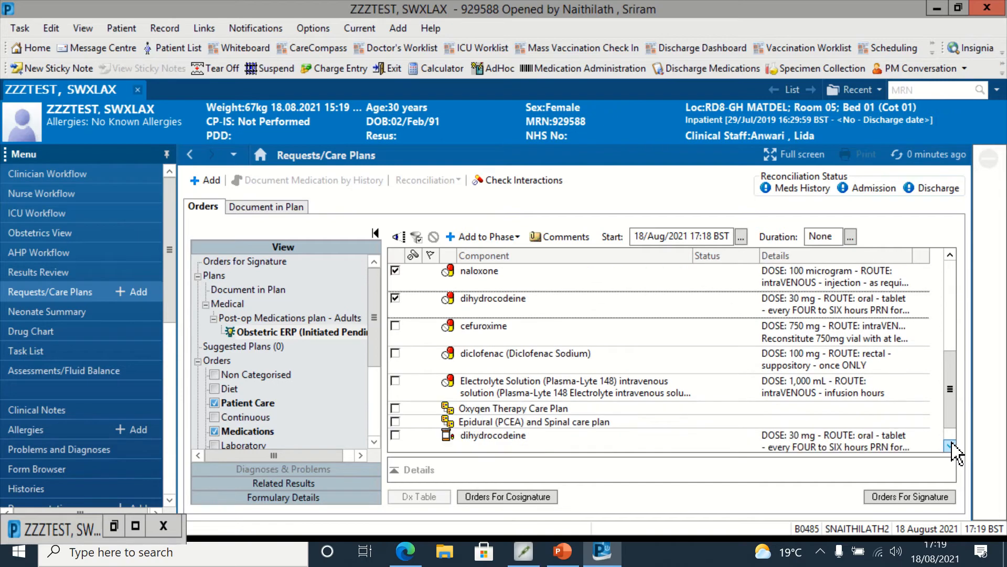
left_click(395, 381)
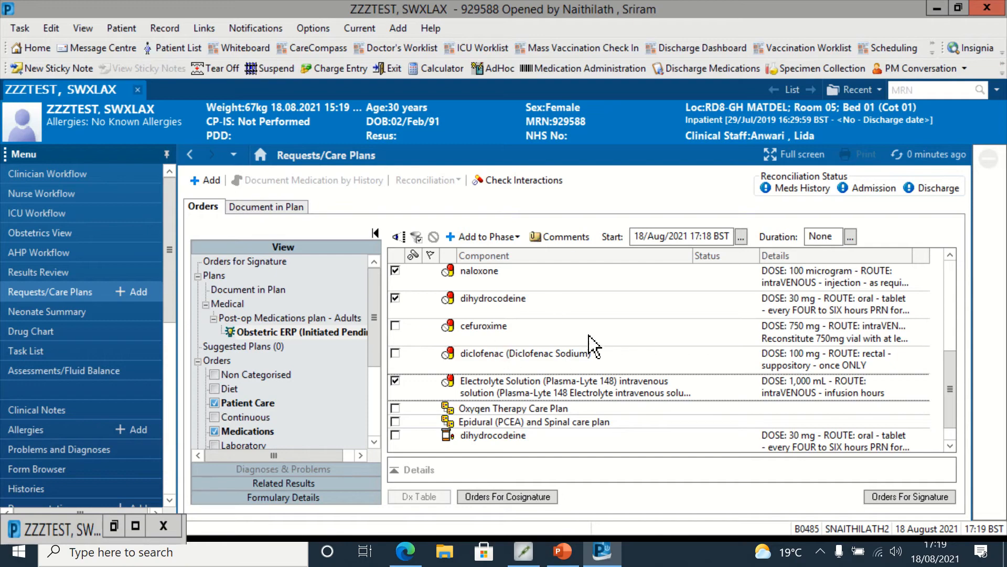
Step: Submit the orders for signature with the ordering clinician's name and Written communication, continuing with the orderable components
left_click(913, 498)
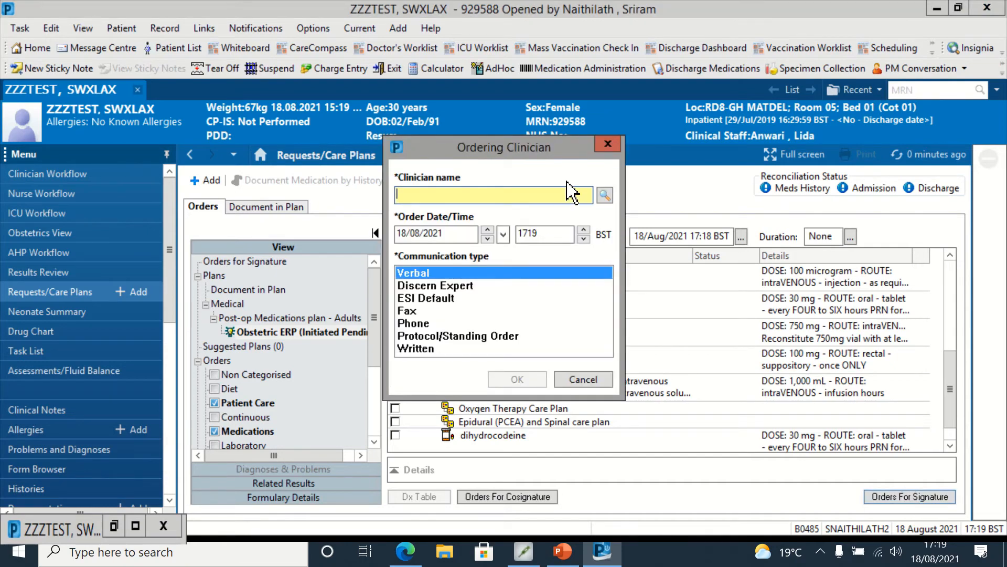
type("naithi")
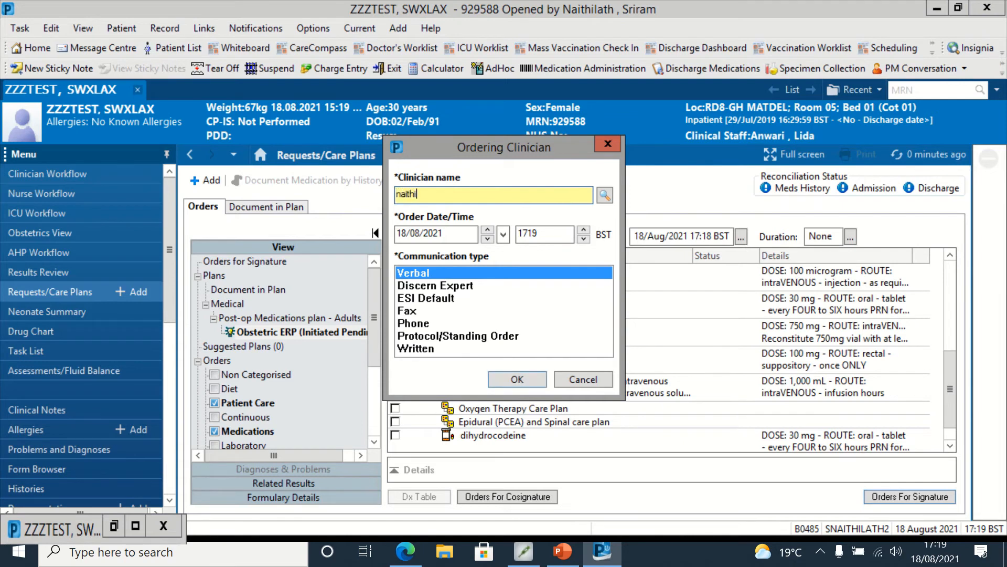
key("Return")
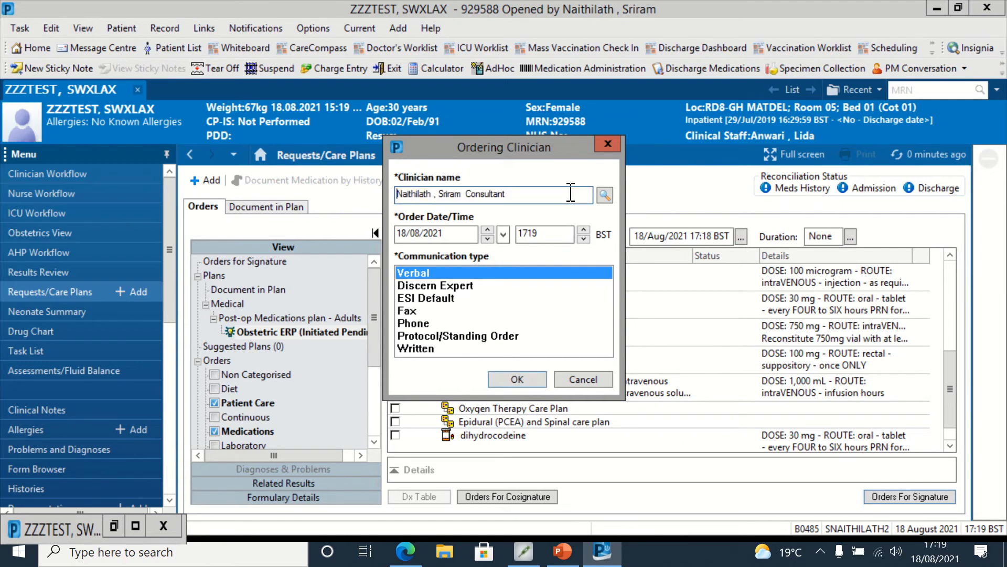
left_click(469, 349)
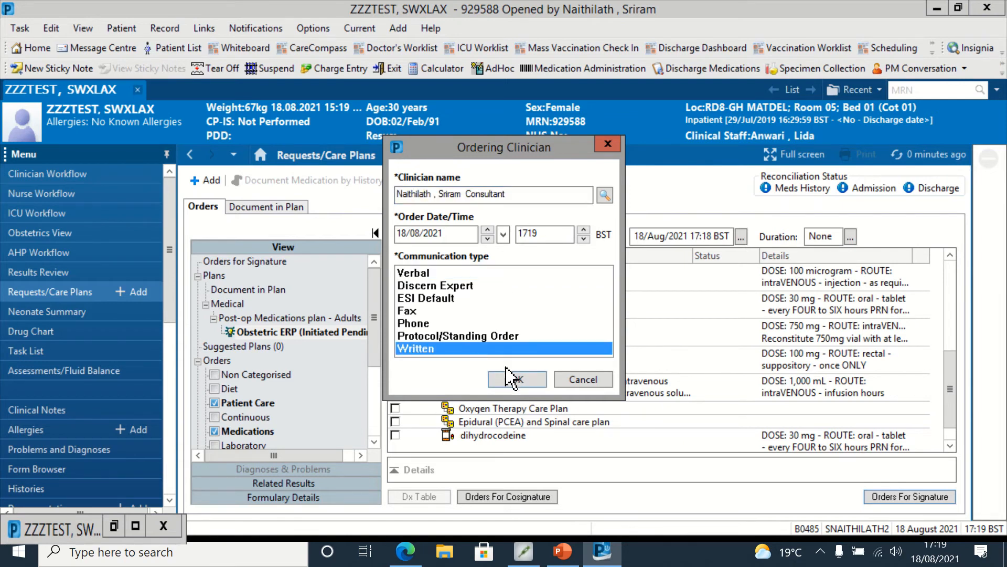
left_click(517, 379)
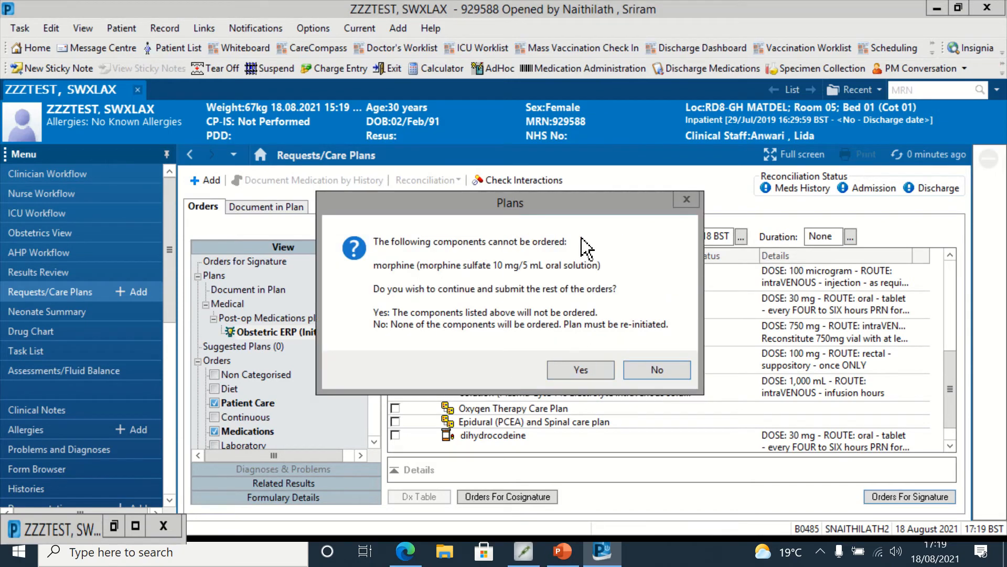
left_click(580, 371)
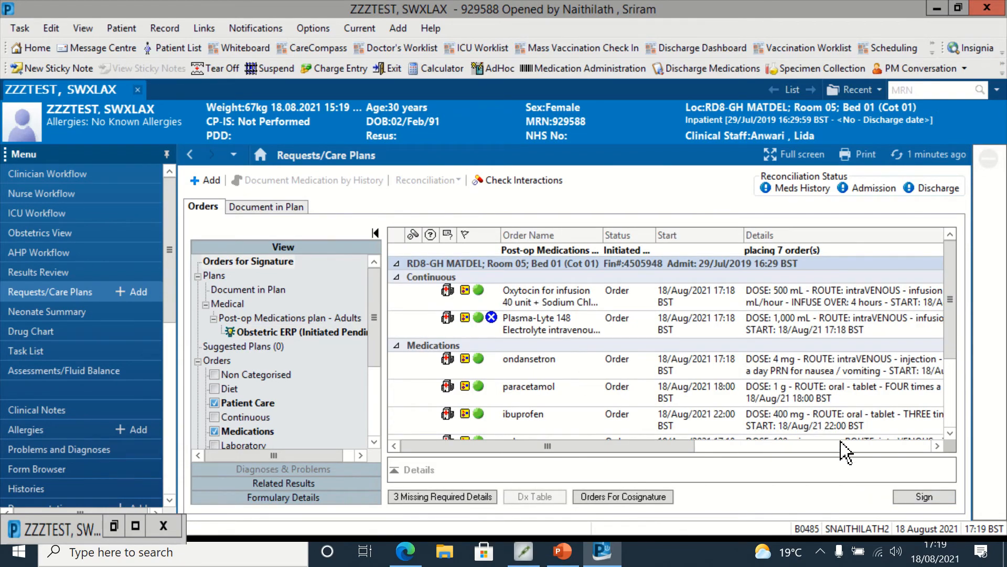
Step: Complete the Plasma-Lyte 148 infusion's missing duration as 8 hours and sign the post-op medication orders
left_click(924, 497)
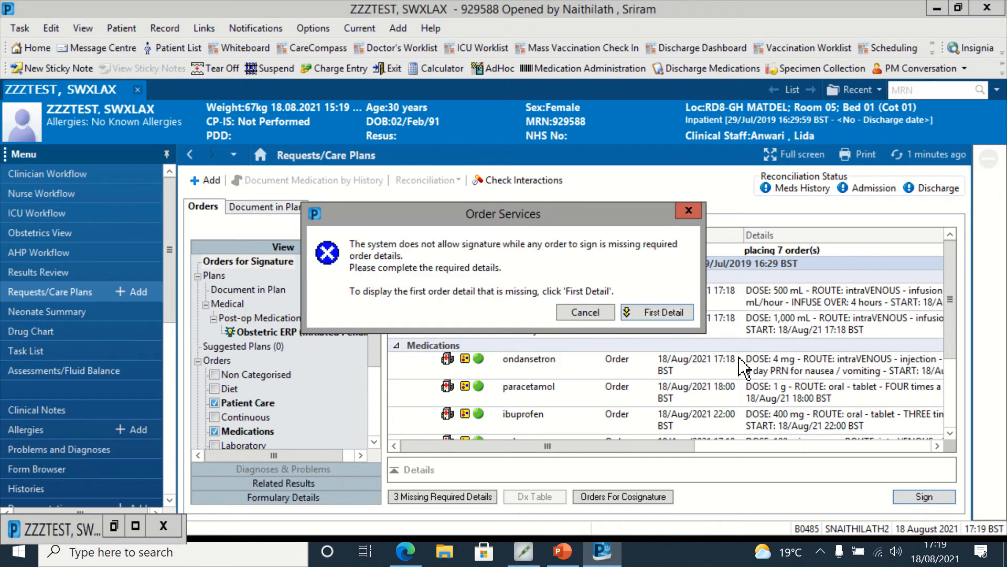
left_click(682, 312)
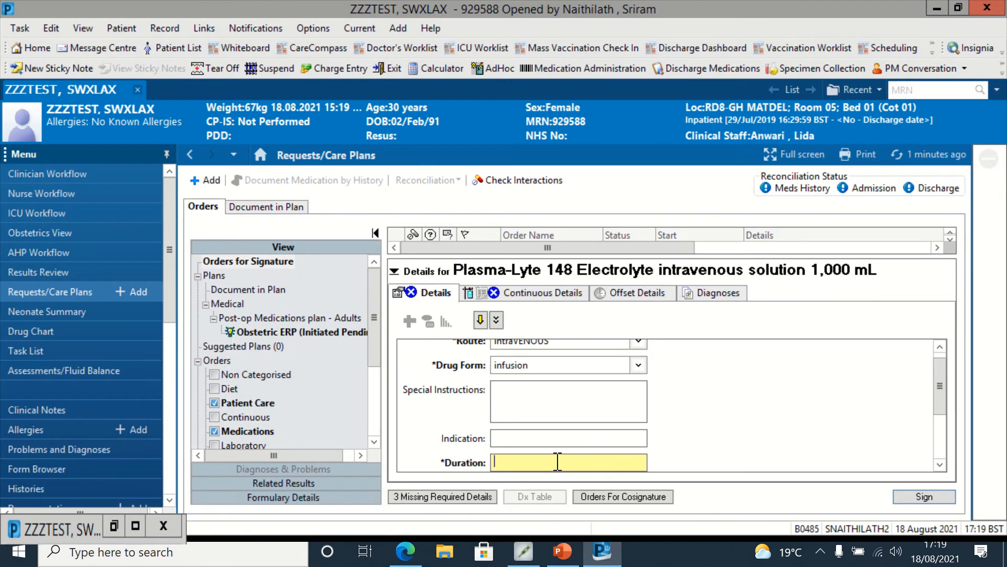
type("8")
left_click(911, 498)
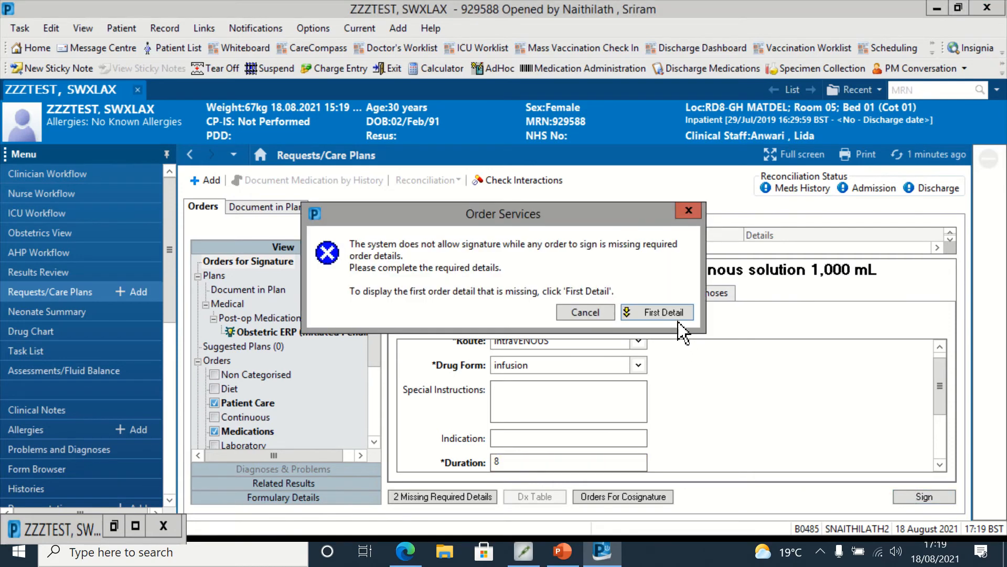
left_click(681, 314)
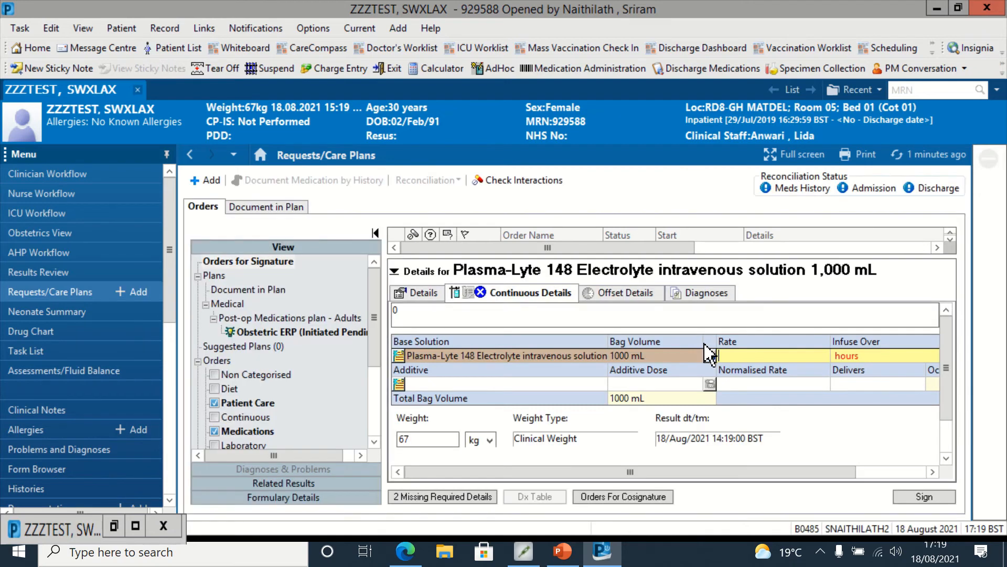
left_click(834, 356)
left_click(922, 496)
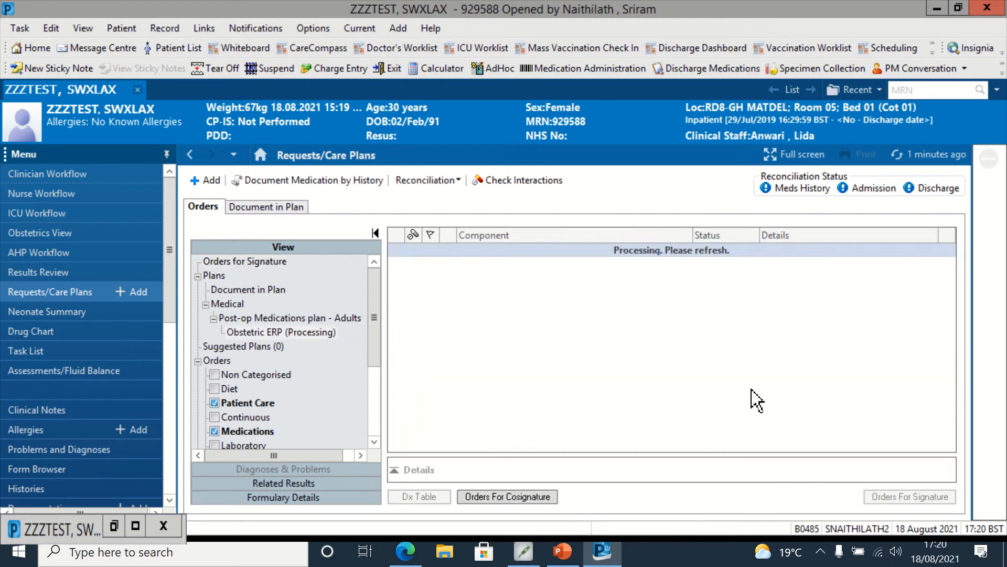
left_click(942, 156)
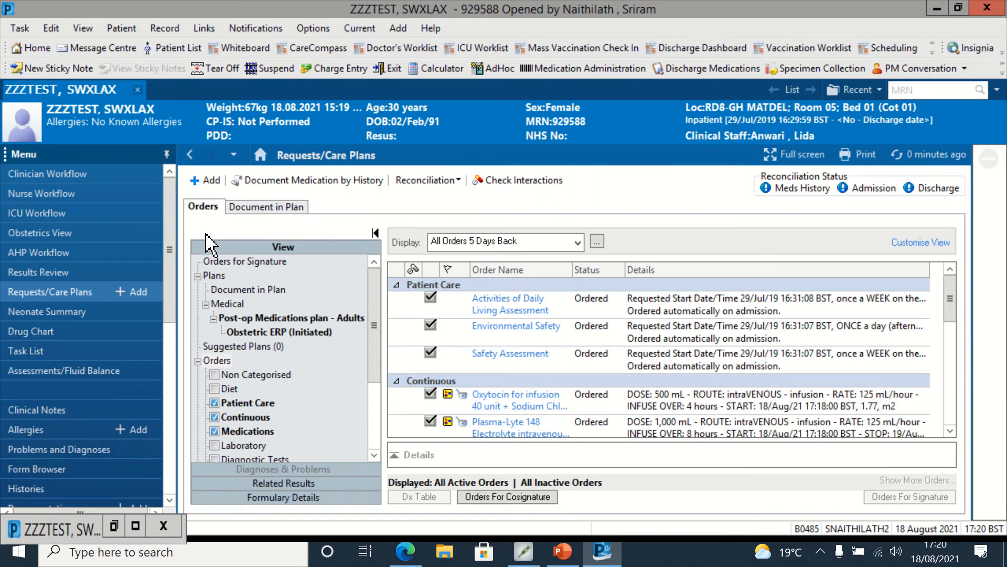
Step: Review the newly ordered post-op medications and infusions on the drug chart
left_click(36, 331)
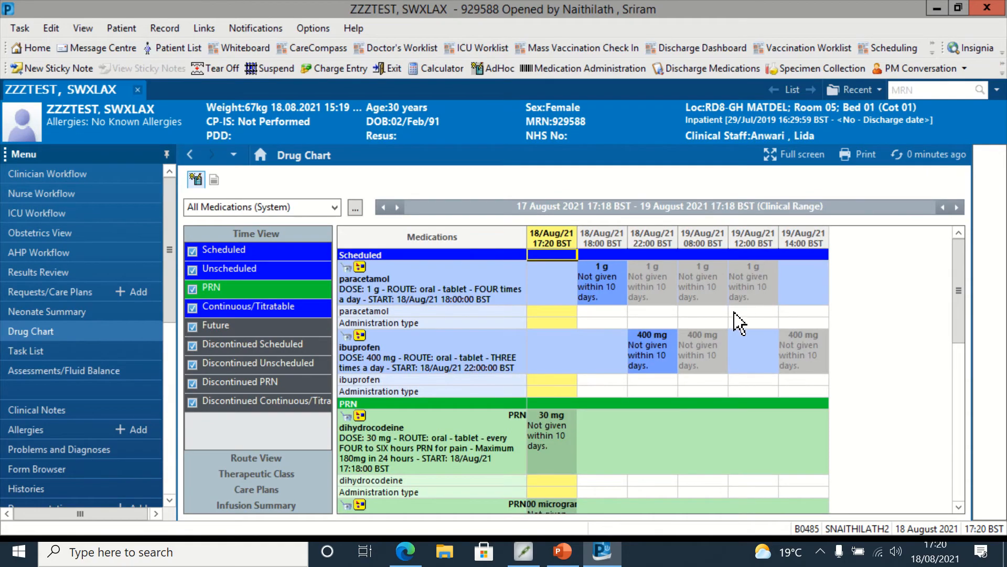
left_click_drag(964, 289, 970, 450)
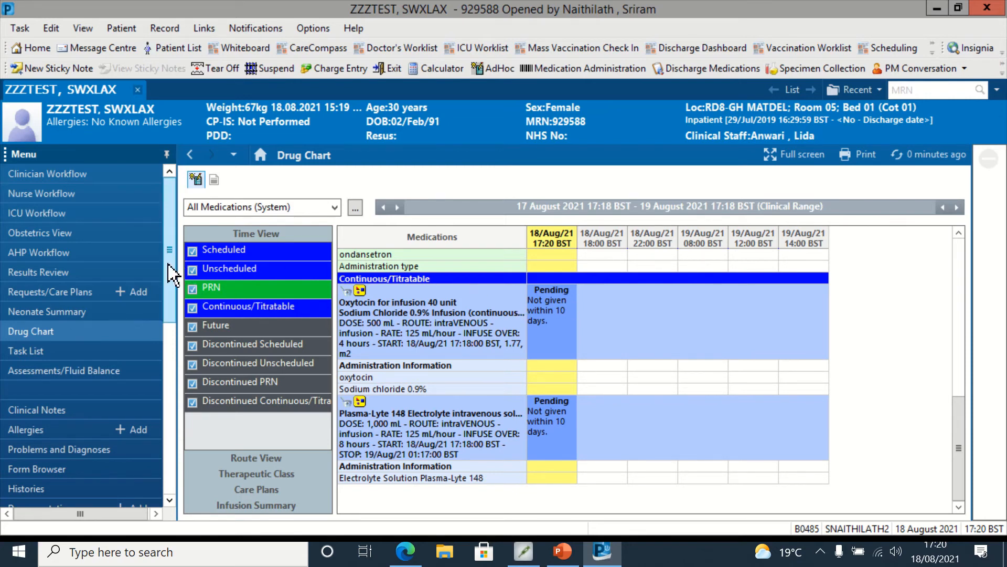
Step: Open the SBAR Handover to Recovery form from the surgery workflow and tick Spinal as the type of anaesthetic
left_click_drag(169, 313, 169, 498)
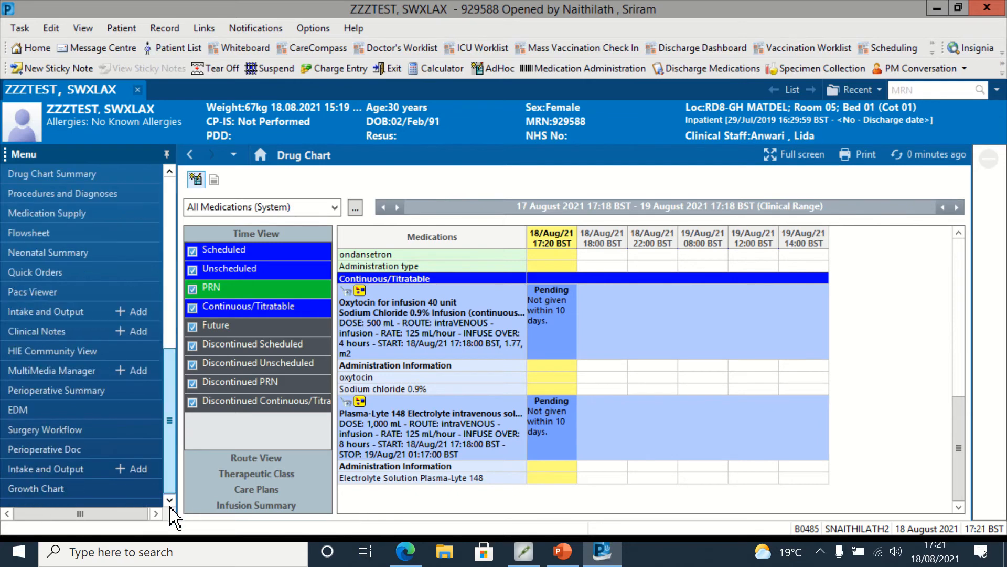
left_click(82, 430)
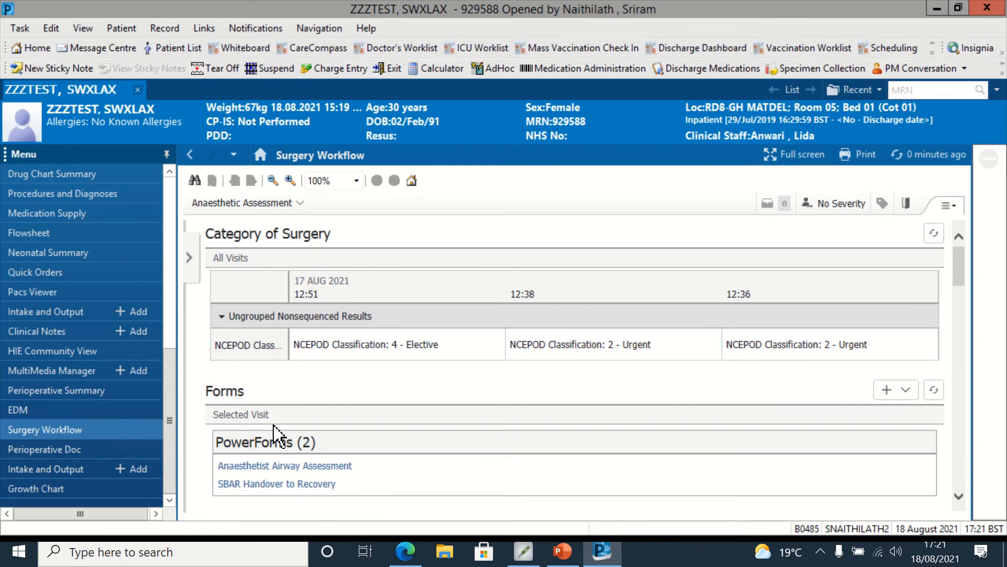
left_click(251, 484)
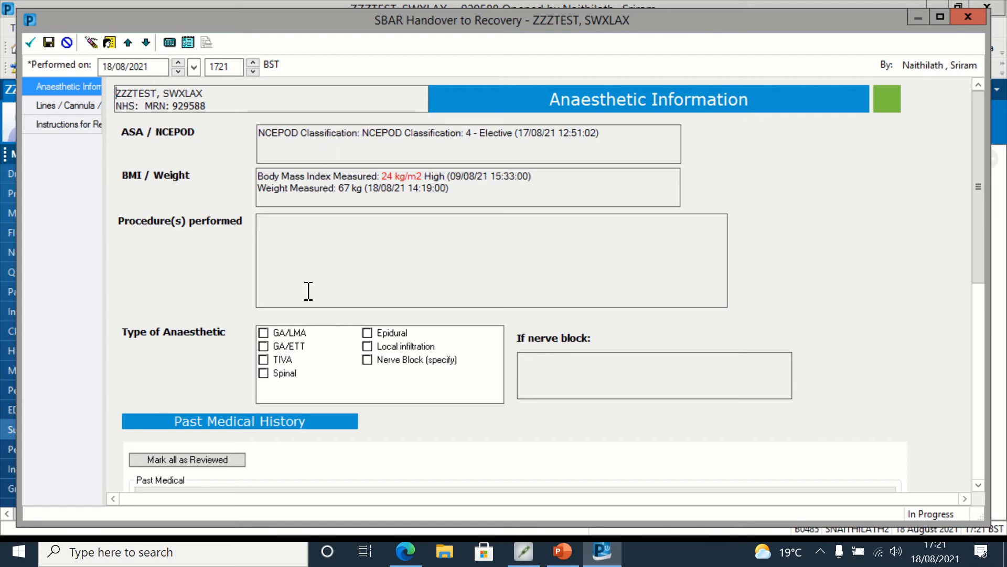
left_click(264, 374)
left_click_drag(979, 190, 977, 391)
left_click_drag(979, 340, 980, 157)
Step: Record a Peripheral IV line and answer Yes to IV cannula flushed
left_click(77, 106)
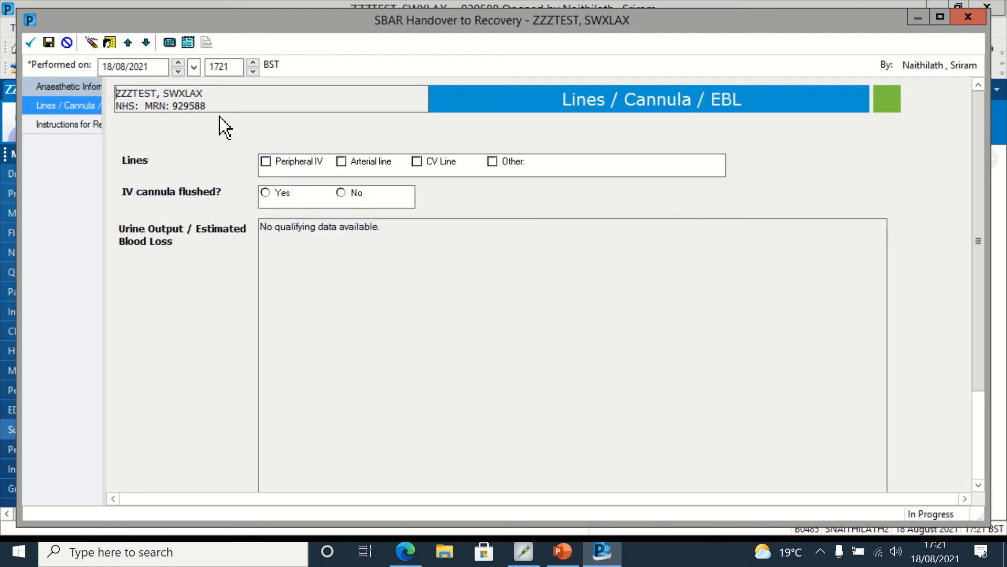
left_click(267, 162)
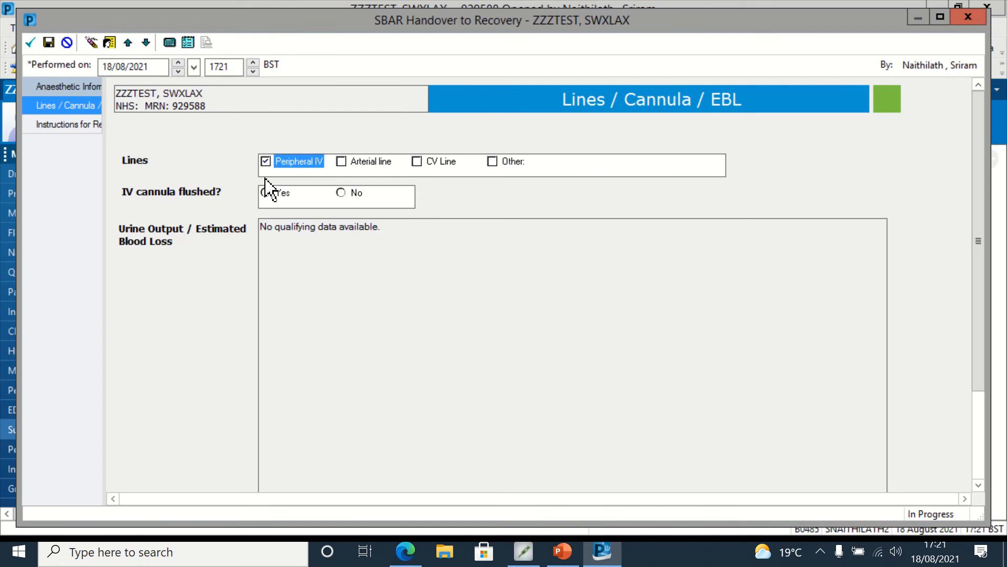
left_click(265, 193)
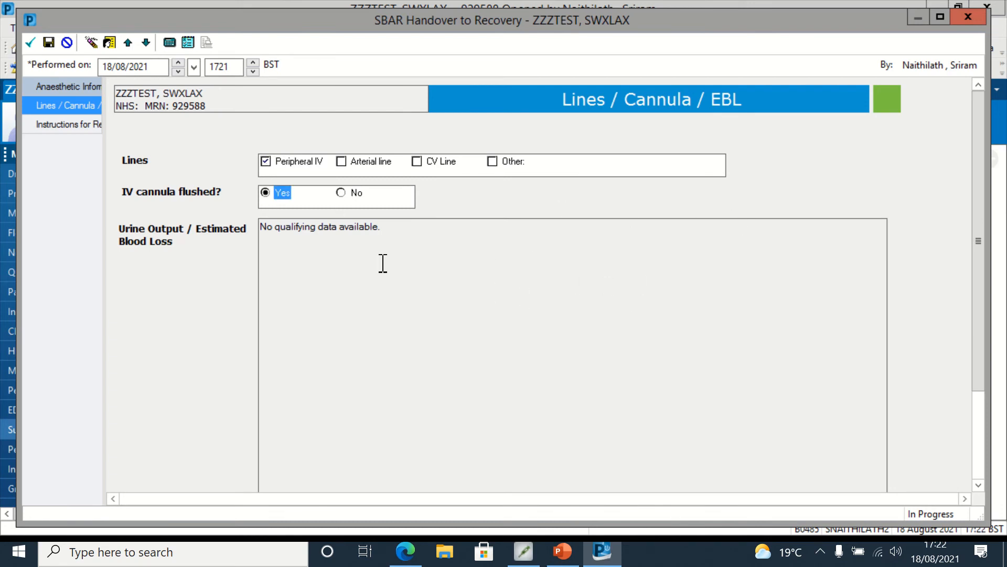
Step: Mark the patient stable when the anaesthetist left and enter "routine" as the specific instructions for recovery
left_click_drag(979, 227, 1006, 391)
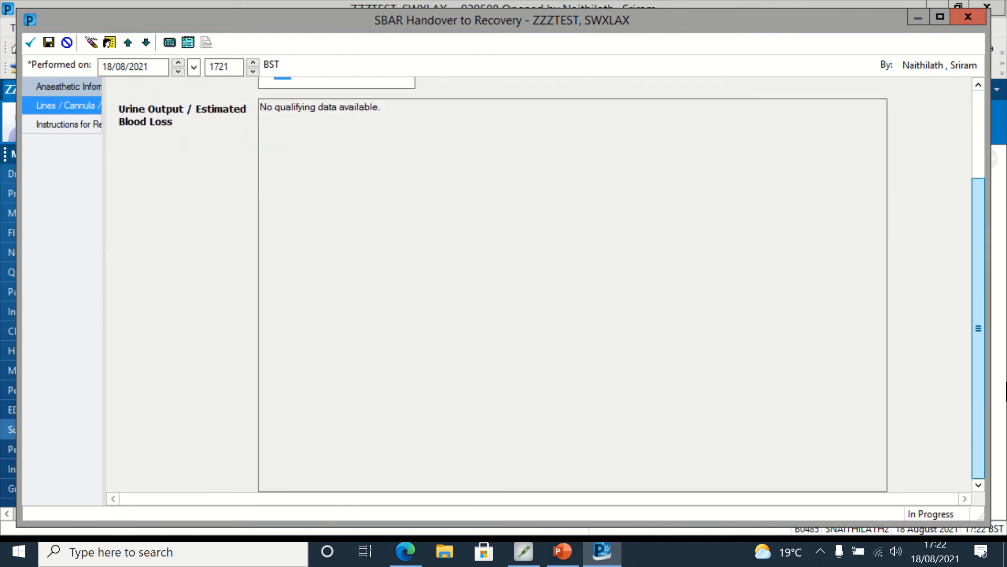
left_click(68, 126)
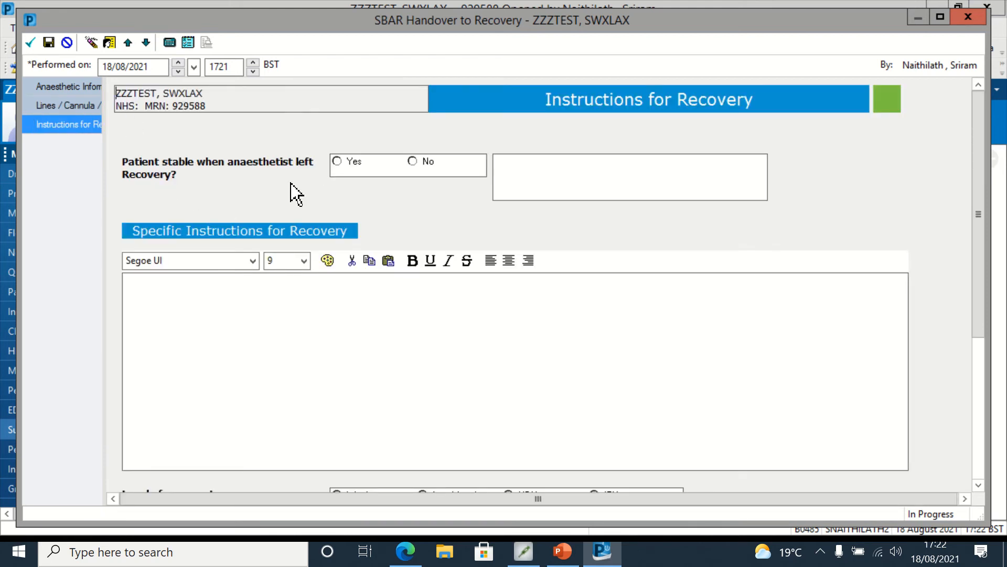
left_click(338, 163)
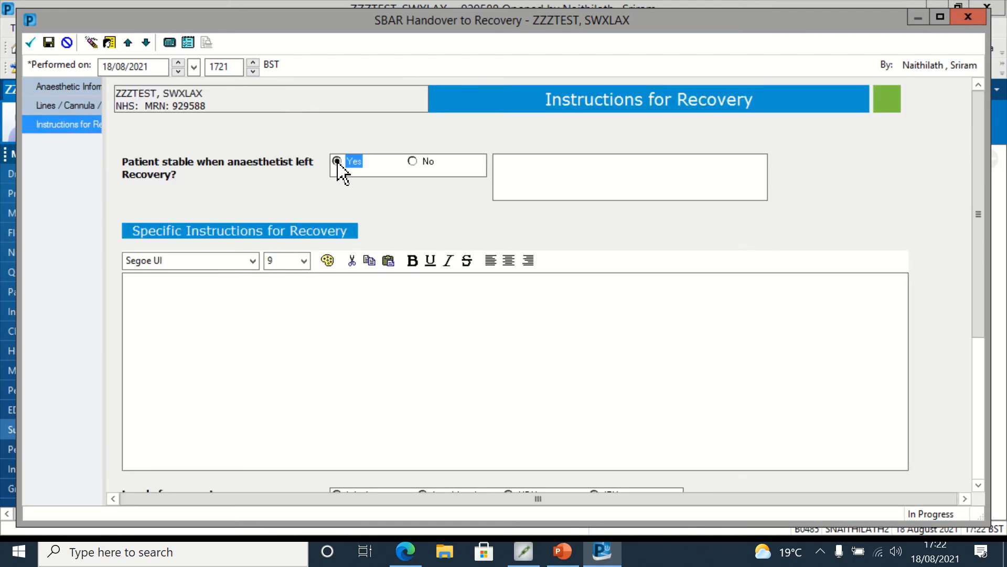
left_click(351, 342)
type("ro")
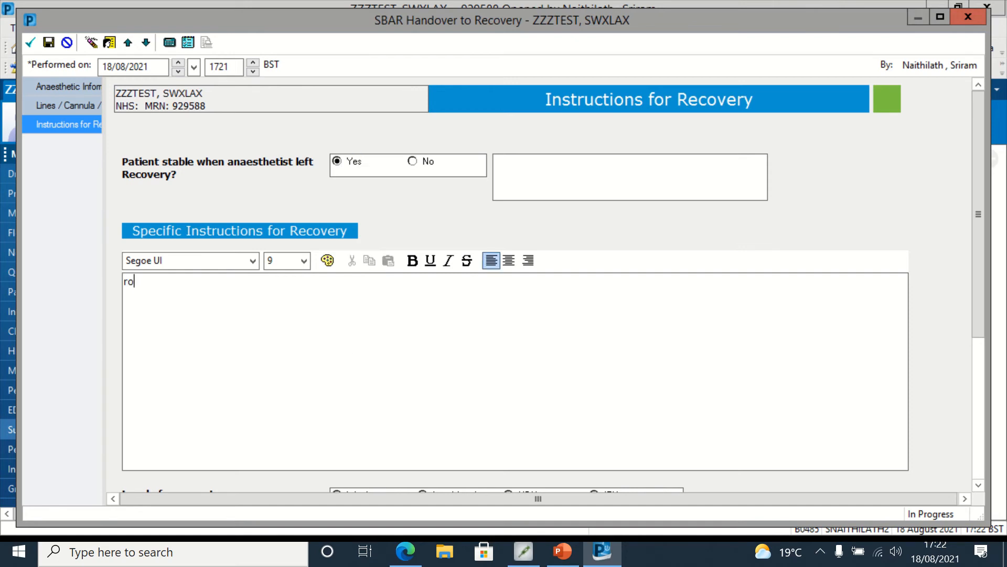
type("utine")
Step: Set level of care to Ward, airway Own, monitoring ECG, bleep 1, then sign and close the handover form
left_click_drag(976, 292, 1006, 462)
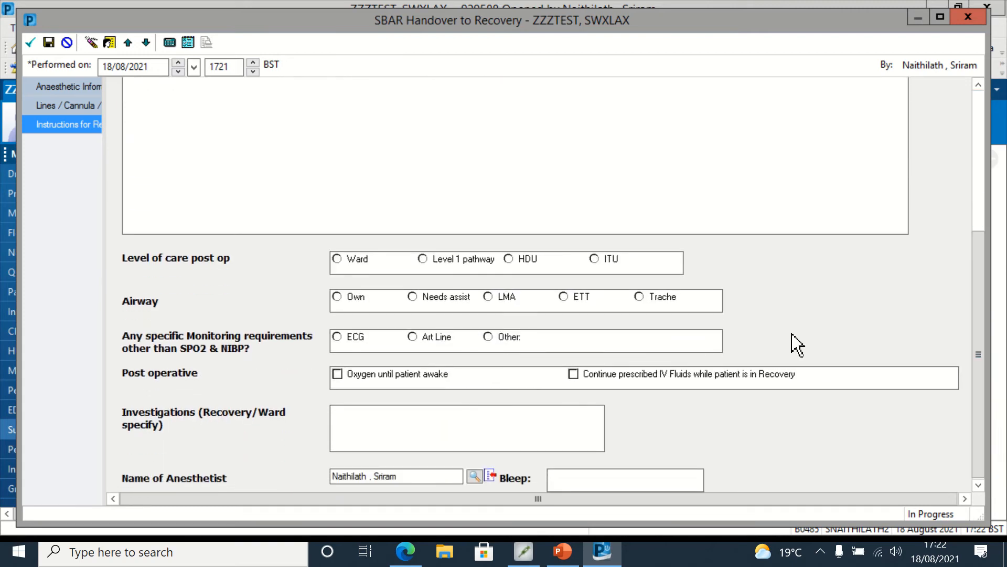
left_click(338, 259)
left_click(337, 297)
left_click(338, 338)
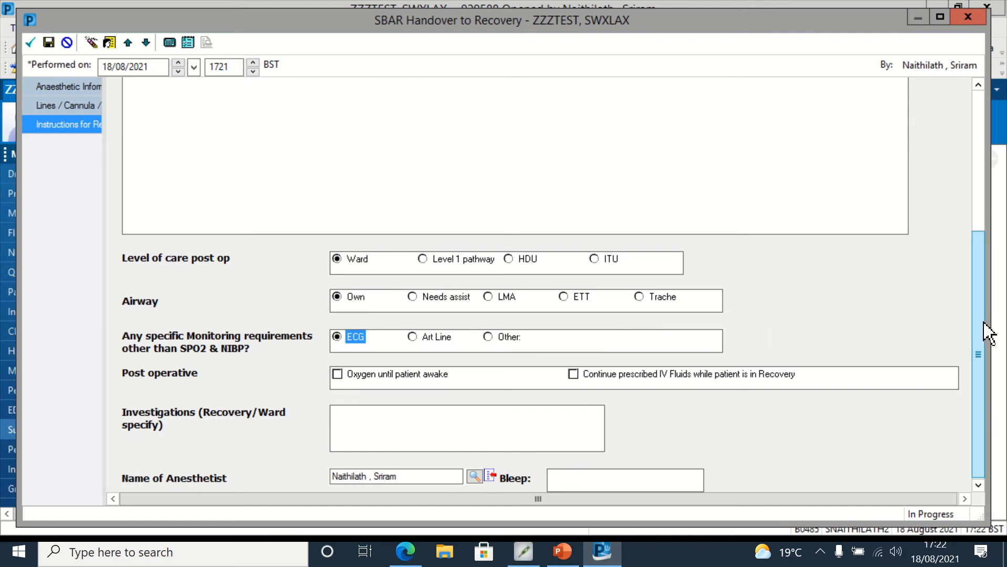
left_click(538, 423)
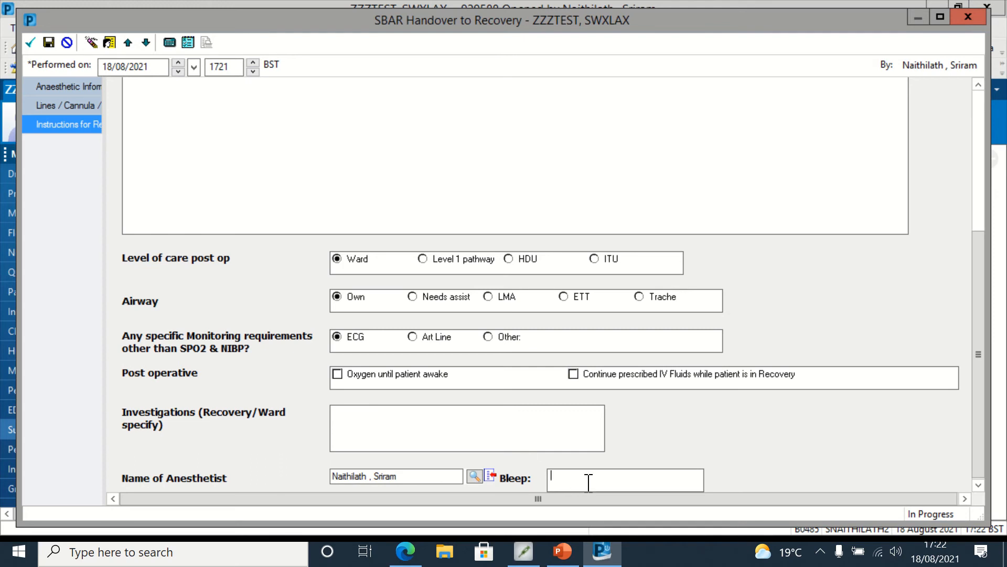
type("1839")
left_click(29, 43)
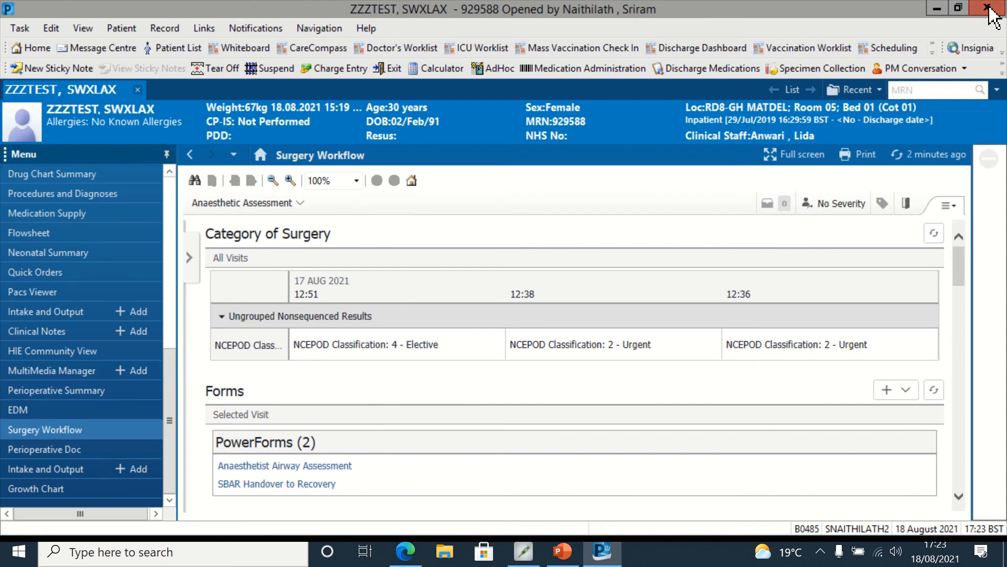
left_click(993, 14)
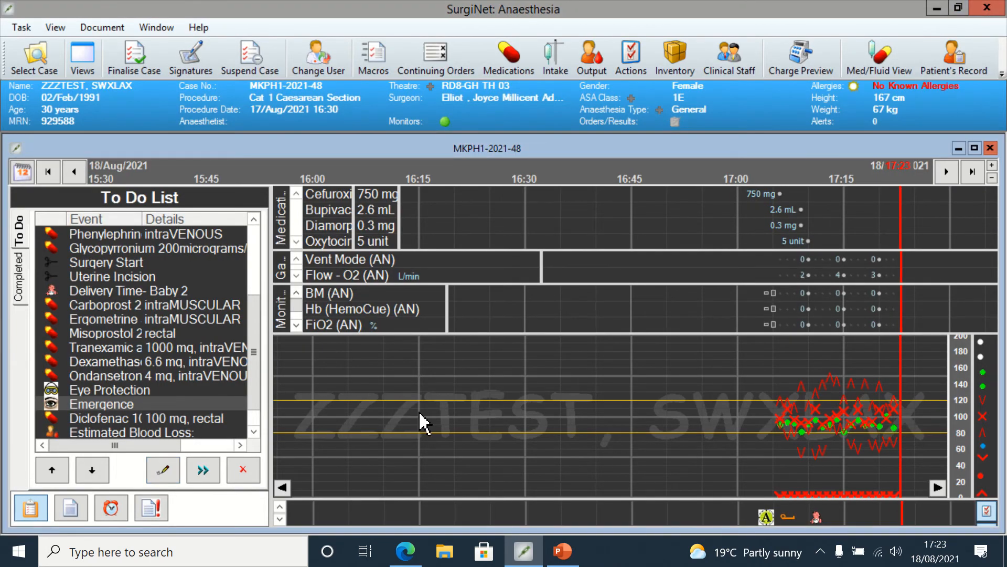
Step: Record an estimated blood loss of 300 mL in the anaesthetic record
left_click(123, 404)
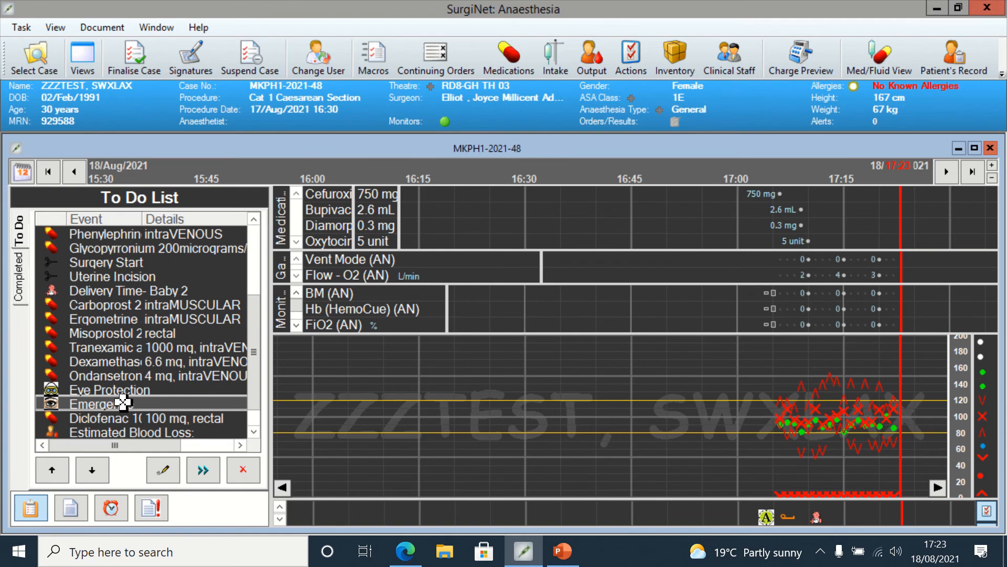
left_click(124, 432)
right_click(124, 432)
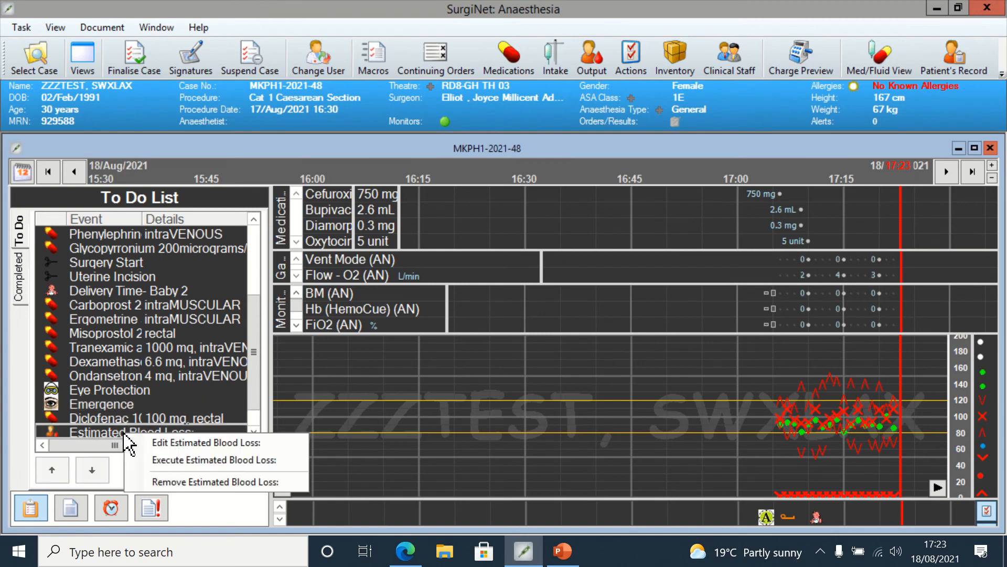
left_click(155, 441)
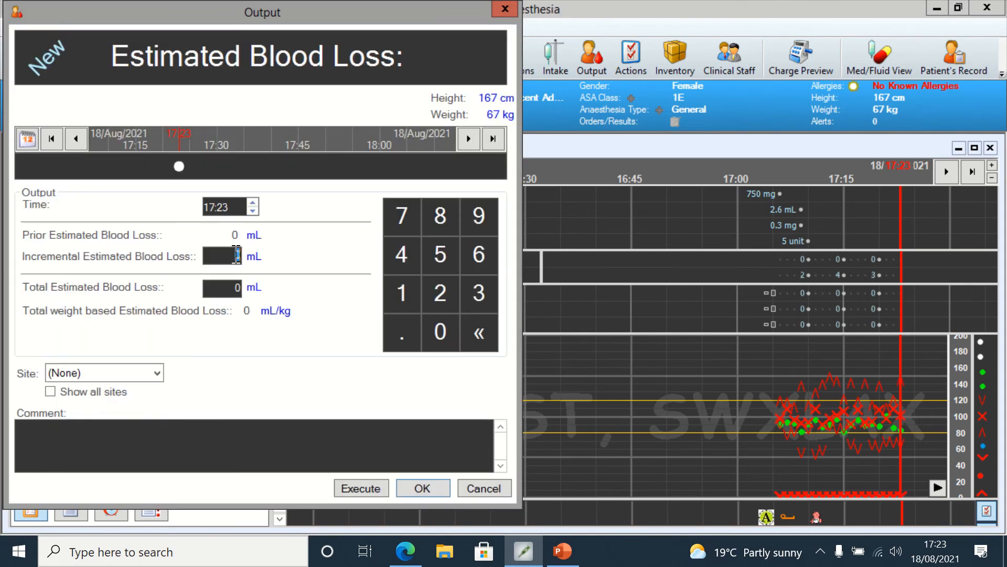
left_click(235, 288)
type("300")
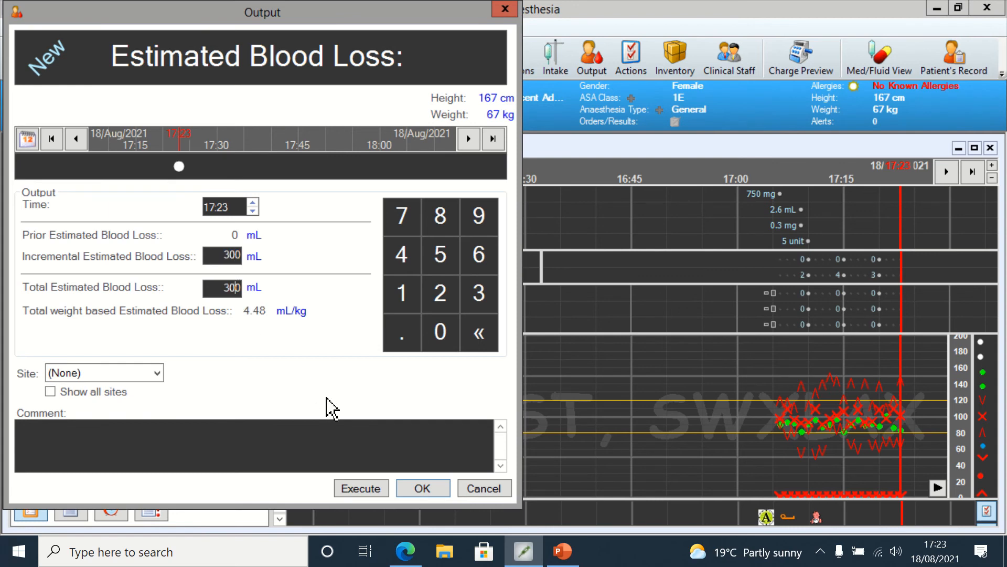
left_click(367, 488)
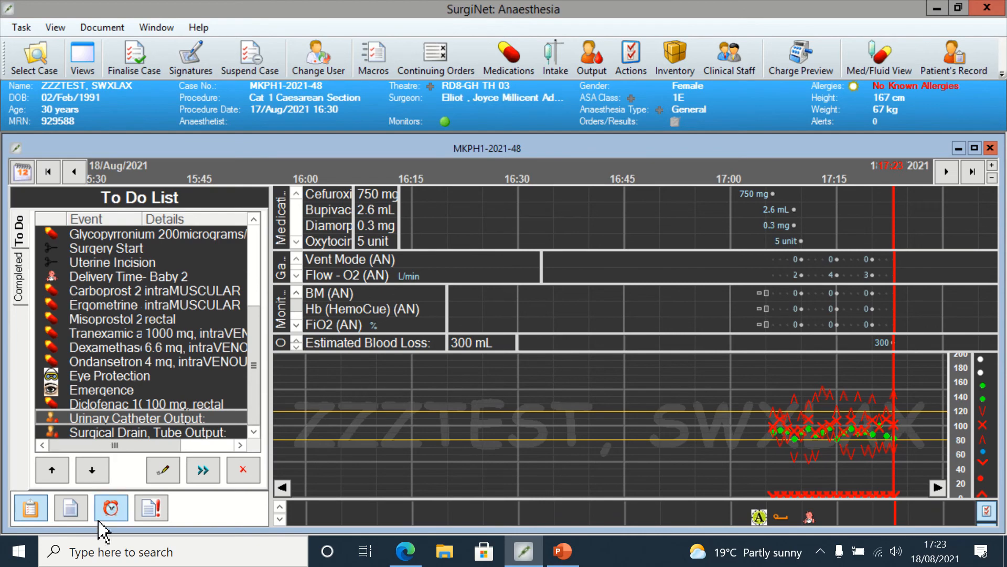
Step: Administer the pending diclofenac 100 mg rectal suppository from the to-do list
left_click(68, 507)
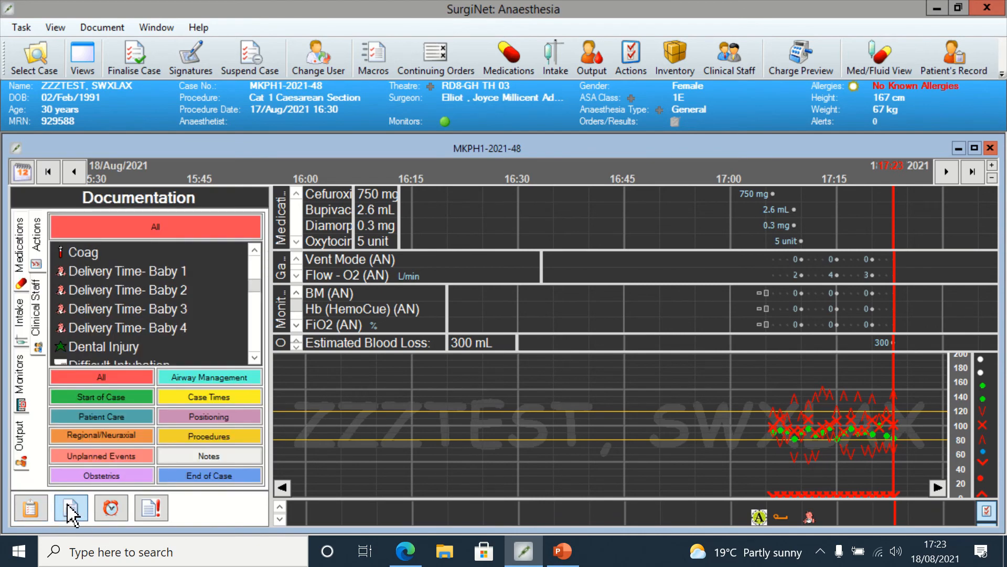
left_click(30, 509)
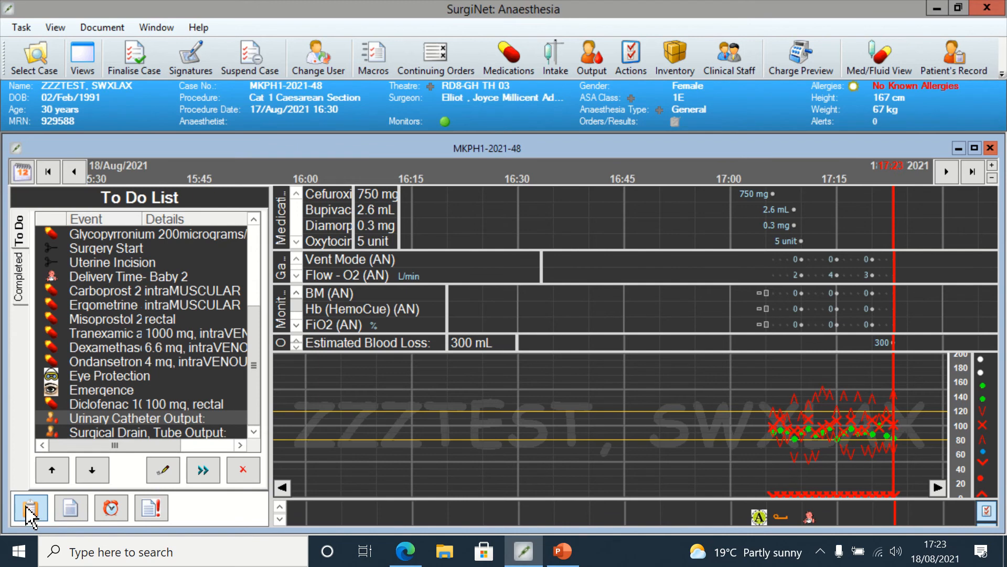
right_click(150, 407)
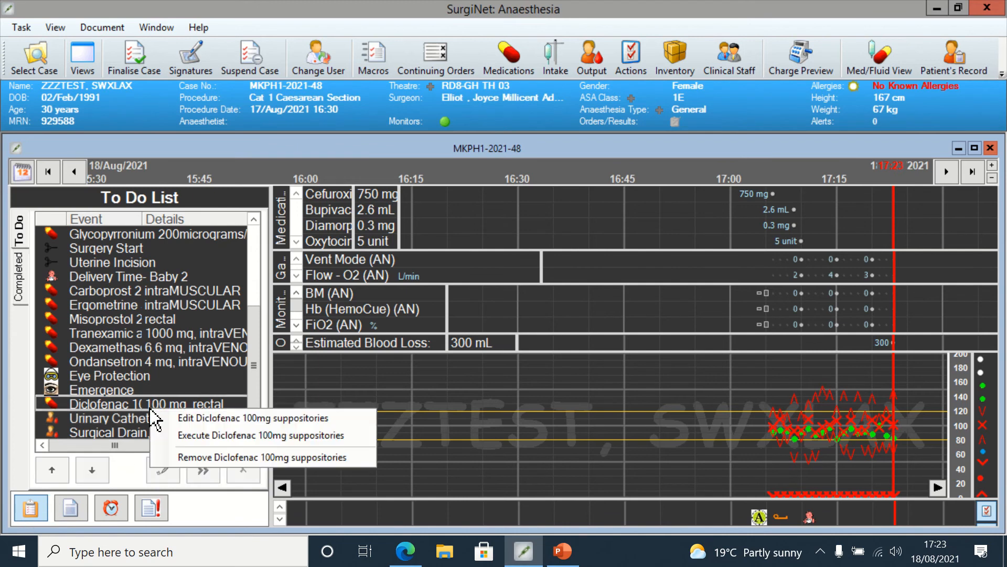
left_click(207, 418)
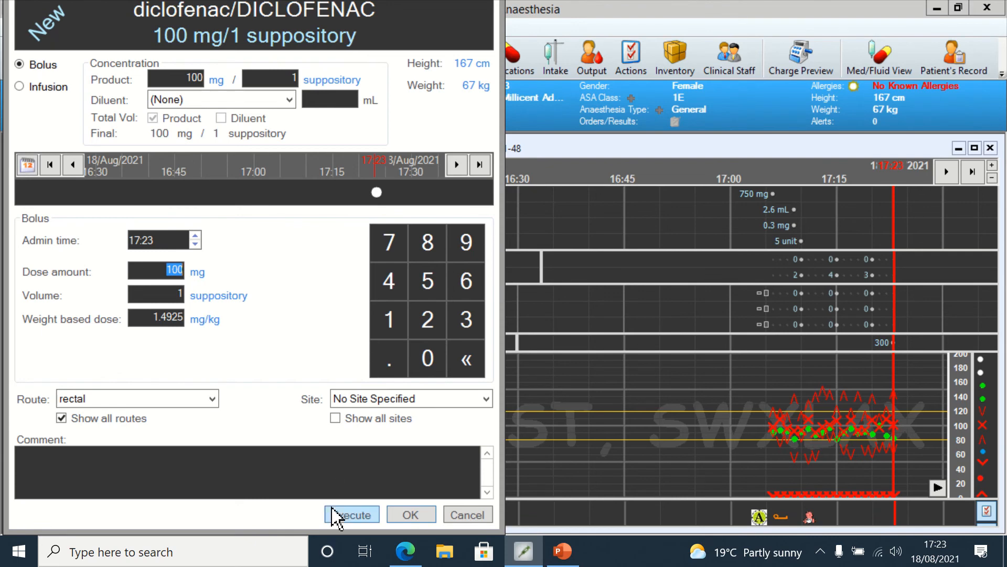
left_click(337, 519)
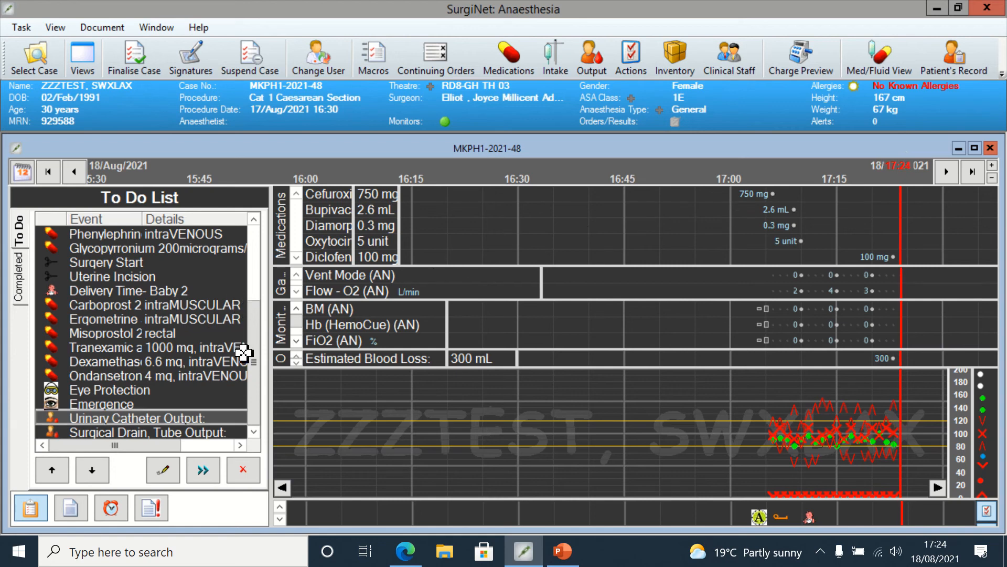
Step: Administer a metaraminol 2.5 mg/5 mL bolus from the vasopressors list with a volume of 1 mL
left_click_drag(256, 368, 268, 241)
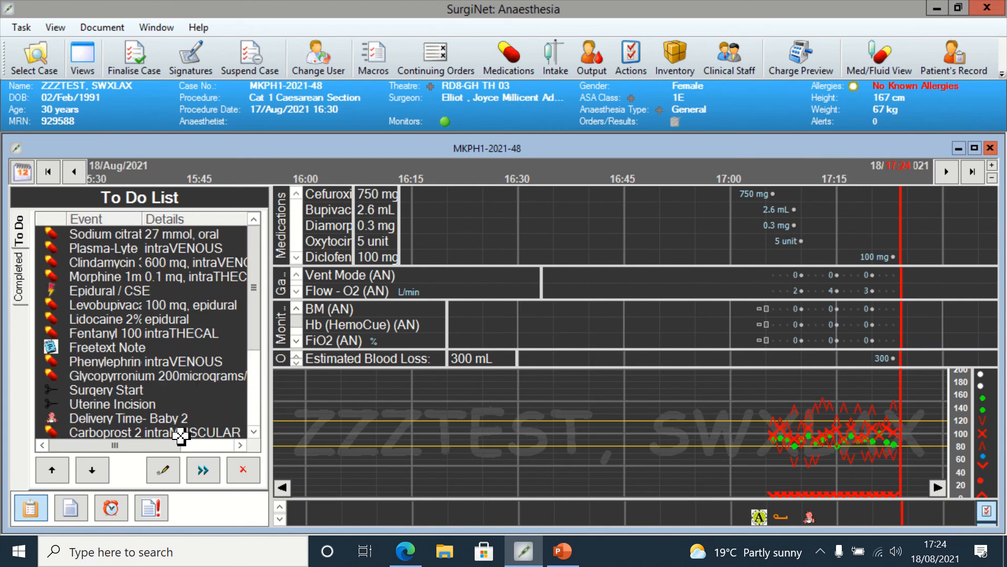
left_click(69, 507)
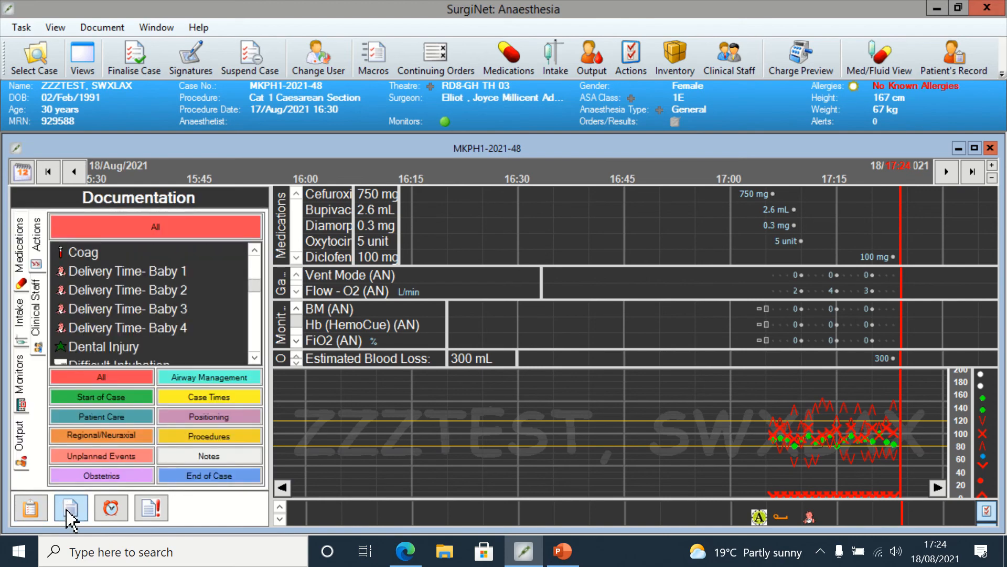
left_click(14, 255)
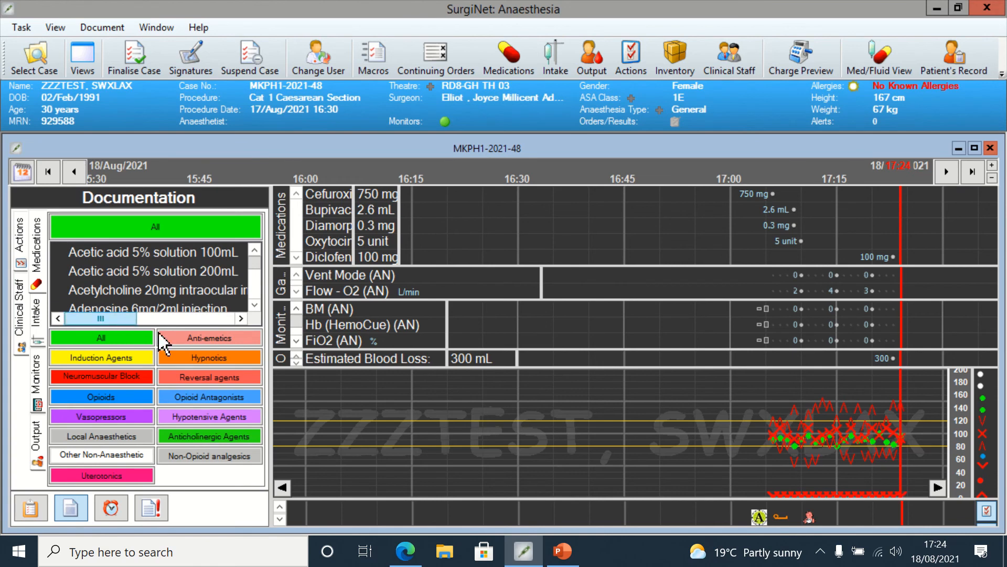
left_click(125, 418)
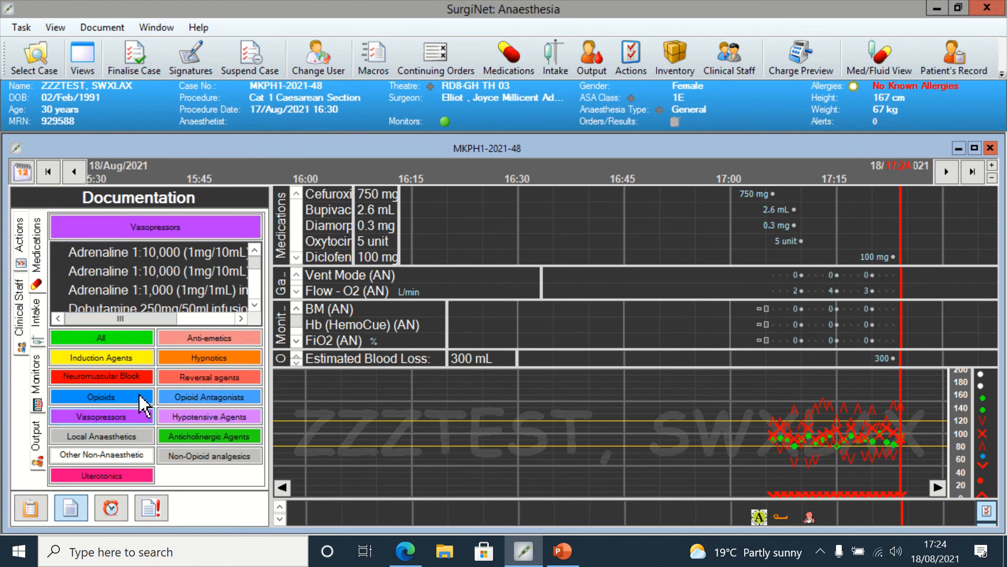
left_click(255, 307)
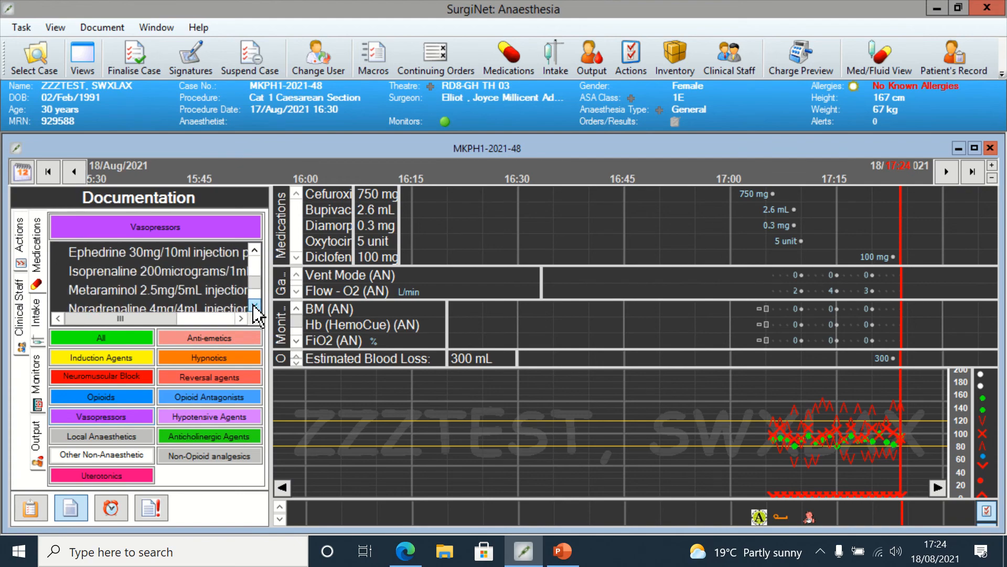
left_click(181, 292)
double_click(181, 292)
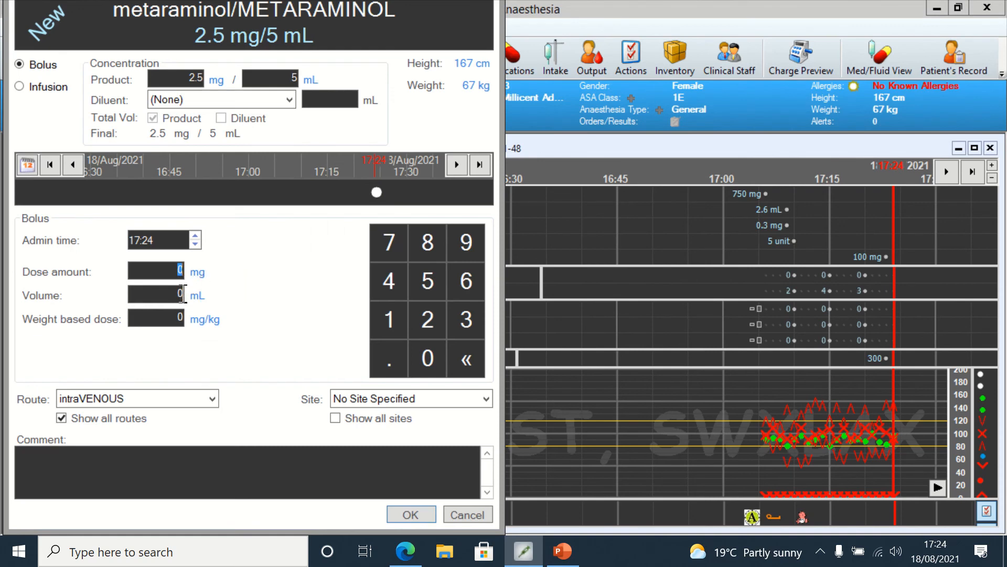
left_click(183, 293)
type("1")
left_click(404, 516)
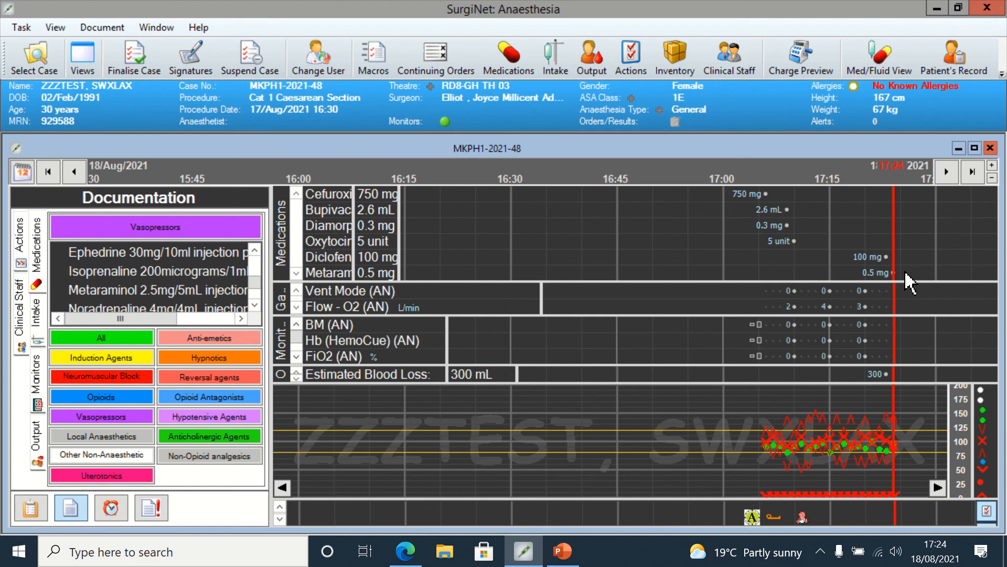
left_click(967, 46)
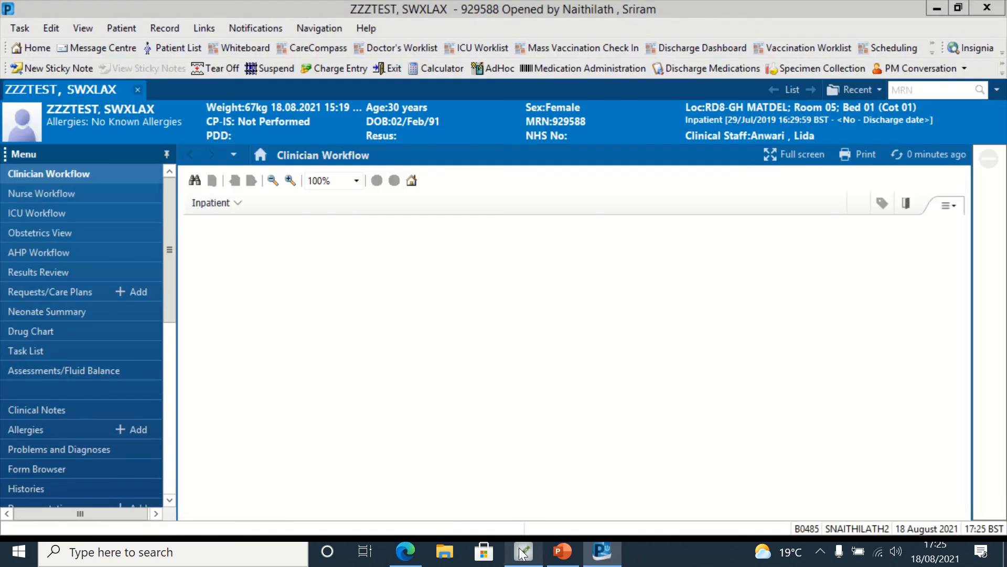
left_click(522, 553)
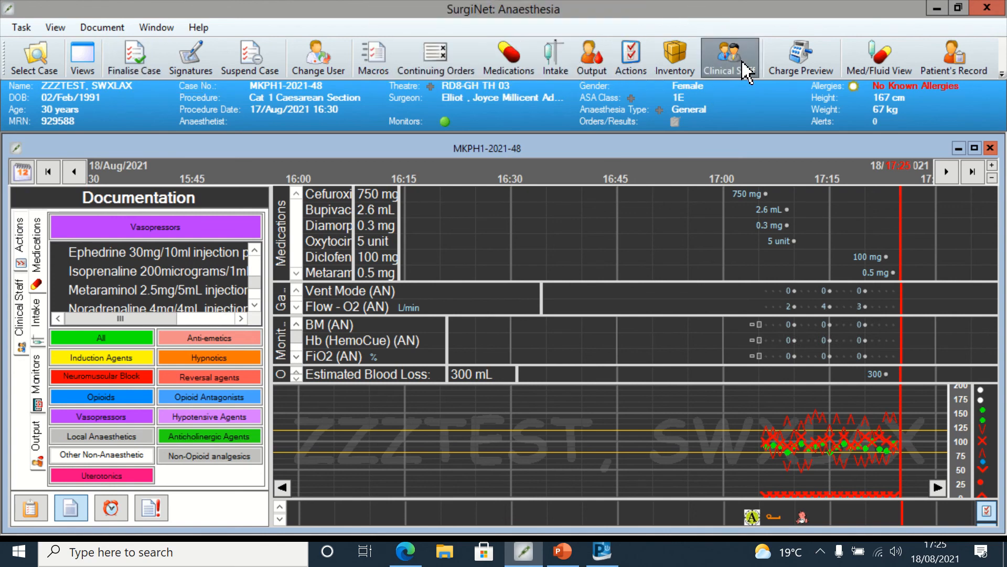
left_click(318, 63)
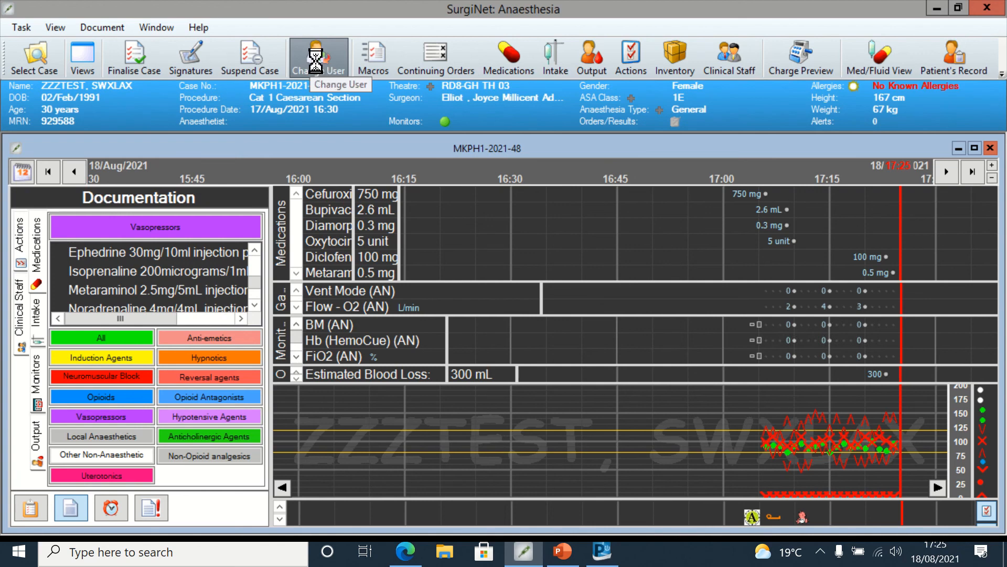
Step: Start finalising the case with all monitor data stopped, and set every remaining to-do list item to ignore
left_click(143, 56)
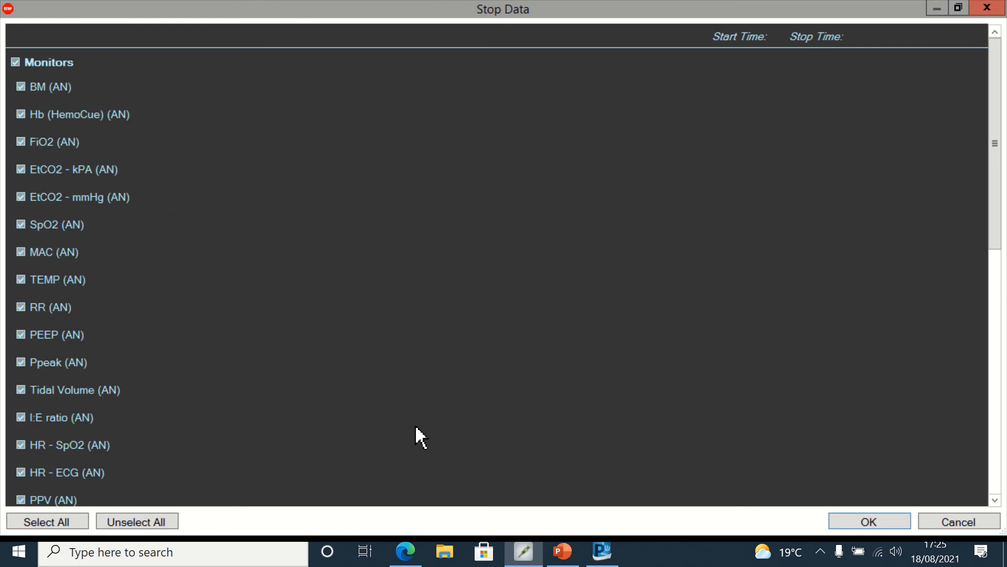
left_click(850, 523)
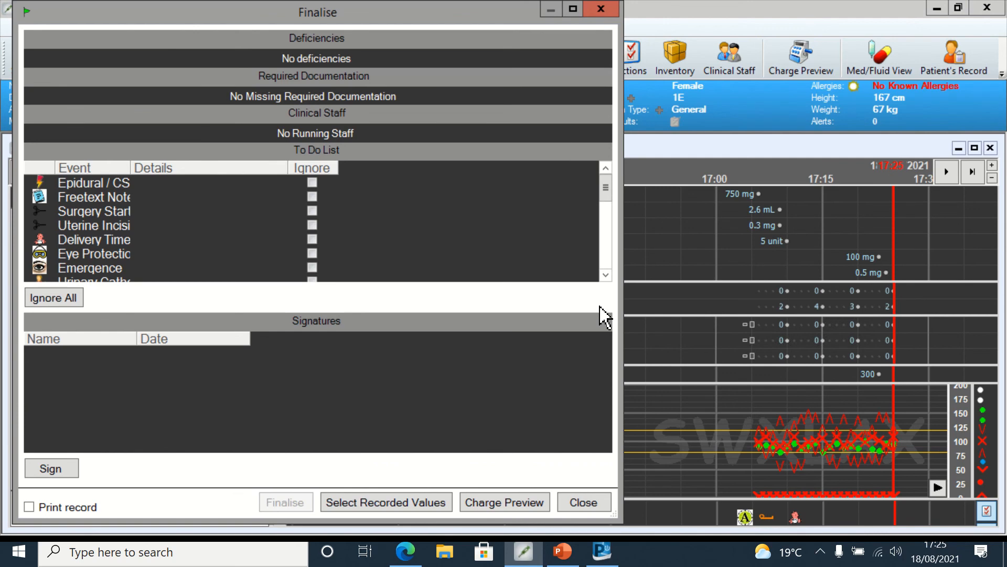
mouse_move(607, 202)
left_mouse_down()
mouse_move(610, 220)
mouse_move(603, 191)
left_mouse_up()
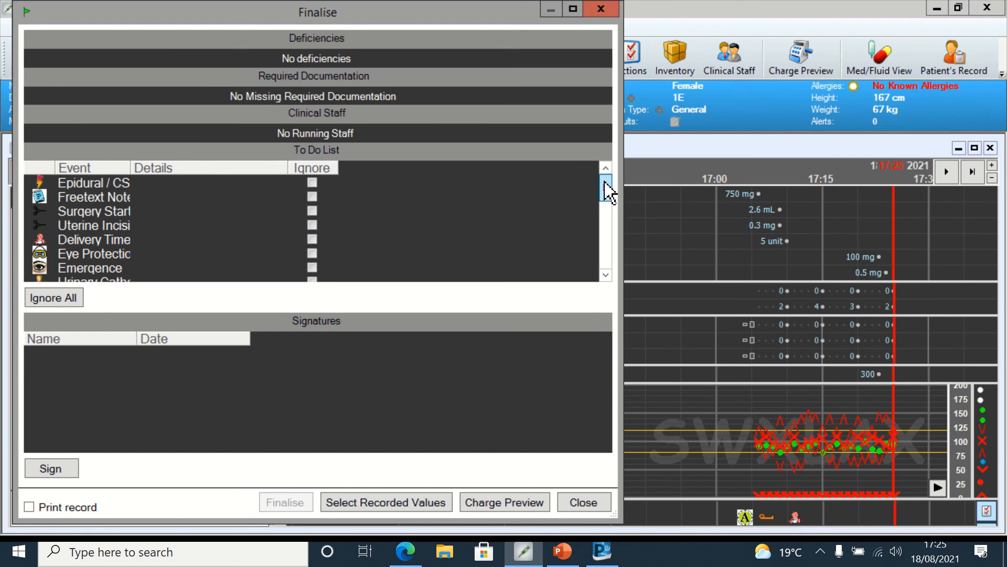
left_click(606, 275)
left_click(606, 275)
left_click(606, 274)
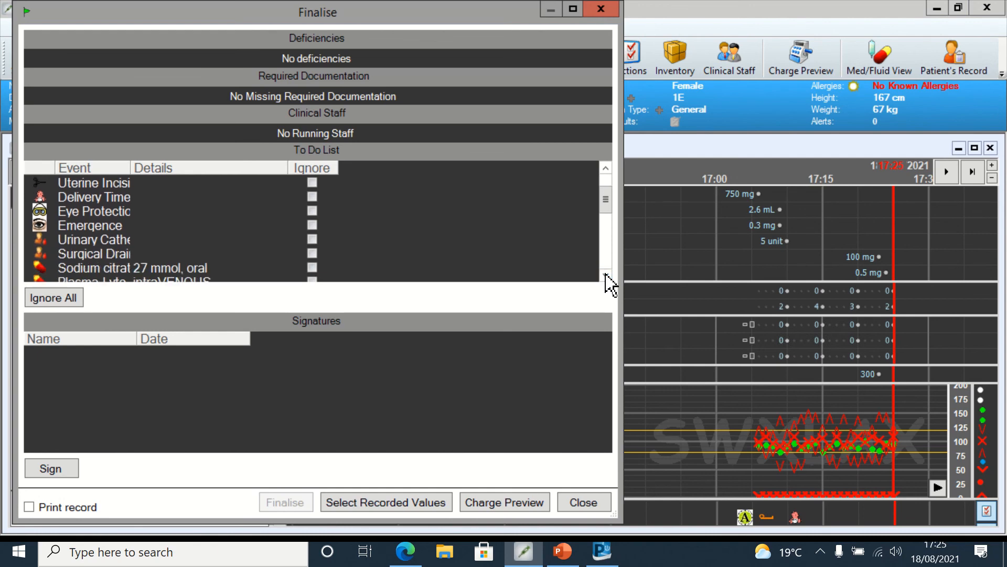
left_click(606, 275)
left_click(606, 275)
left_click(606, 275)
left_click(606, 275)
left_click(606, 275)
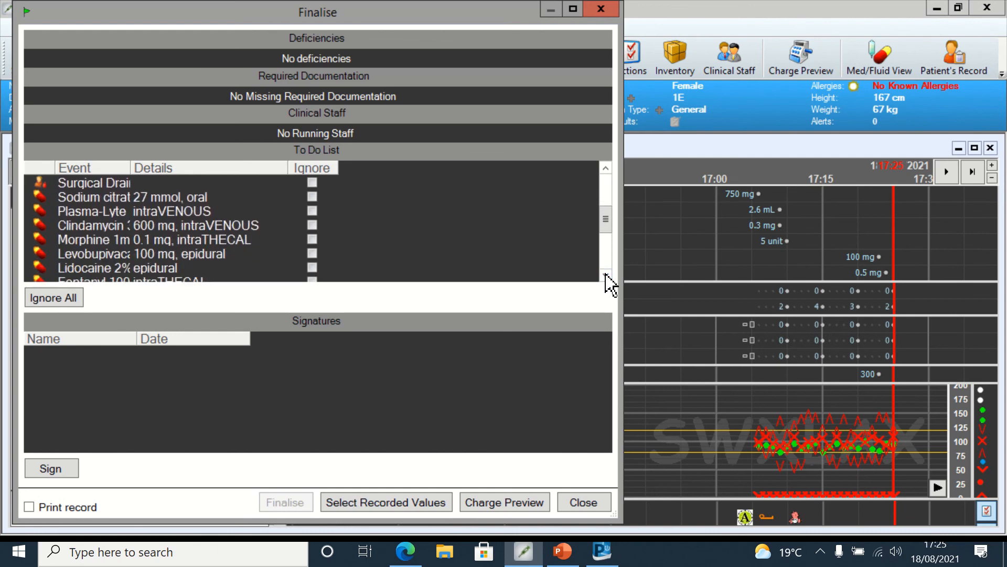
left_click(606, 275)
left_click(606, 275)
left_click(606, 275)
left_click(606, 275)
left_click(606, 274)
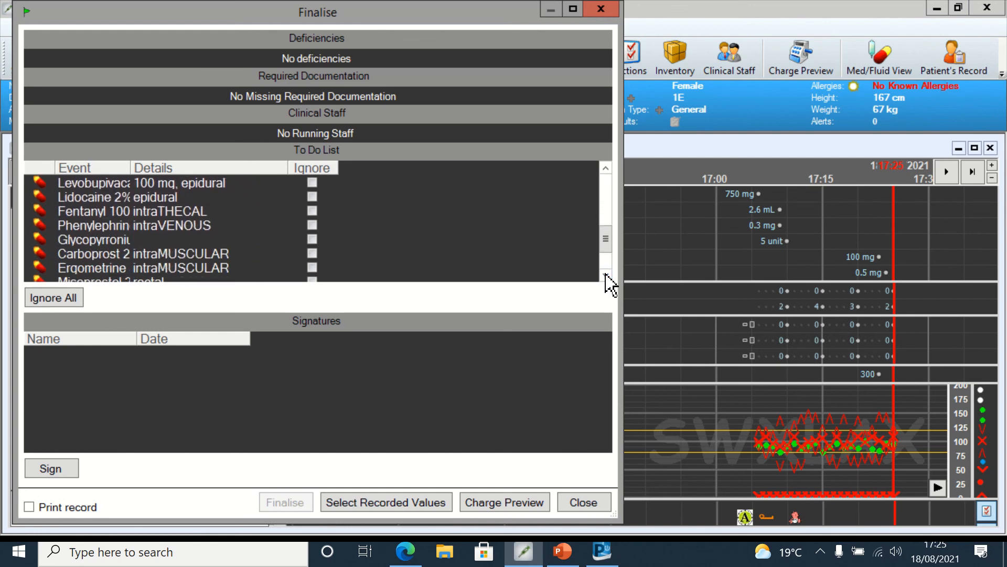
left_click(606, 275)
left_click(606, 275)
left_click(606, 275)
left_click(606, 275)
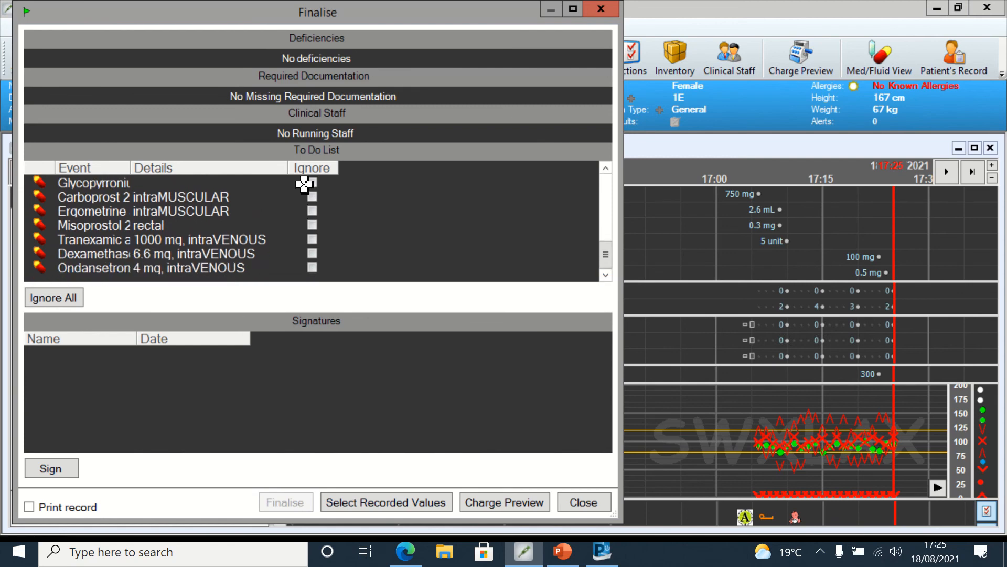
left_click(54, 301)
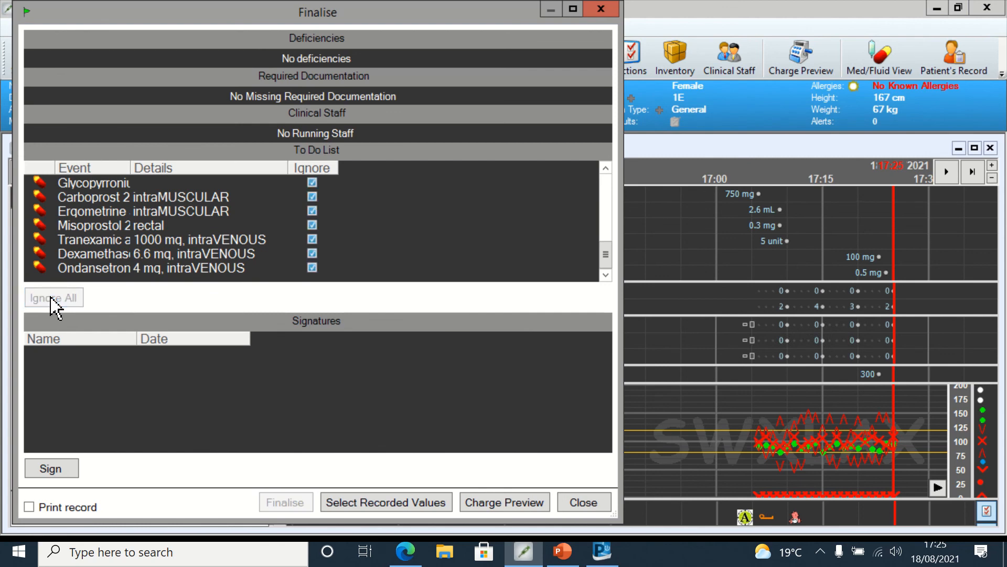
Step: Sign the record by entering the account password, accept signing while not documented on it, and finalise the case
left_click(66, 472)
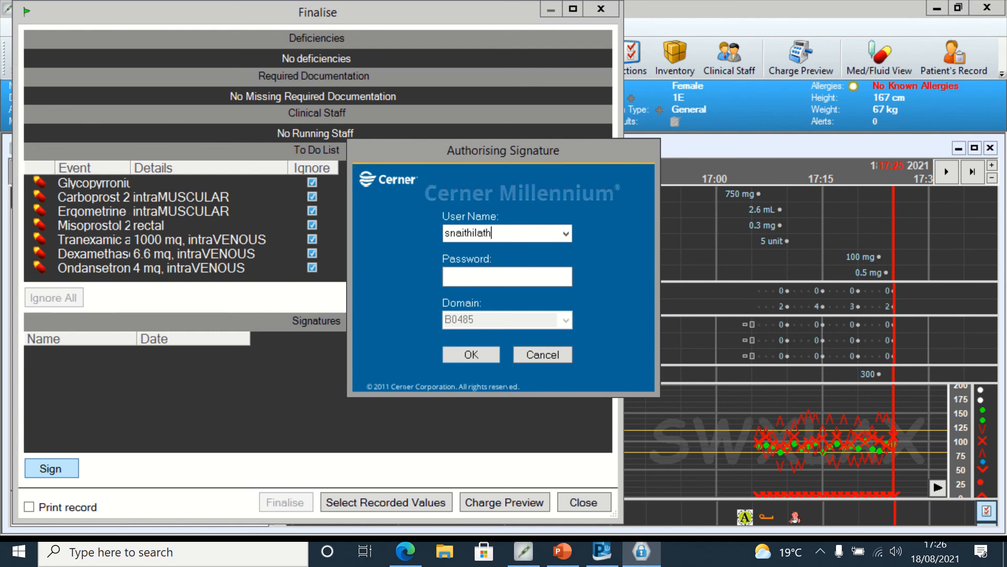
left_click(478, 277)
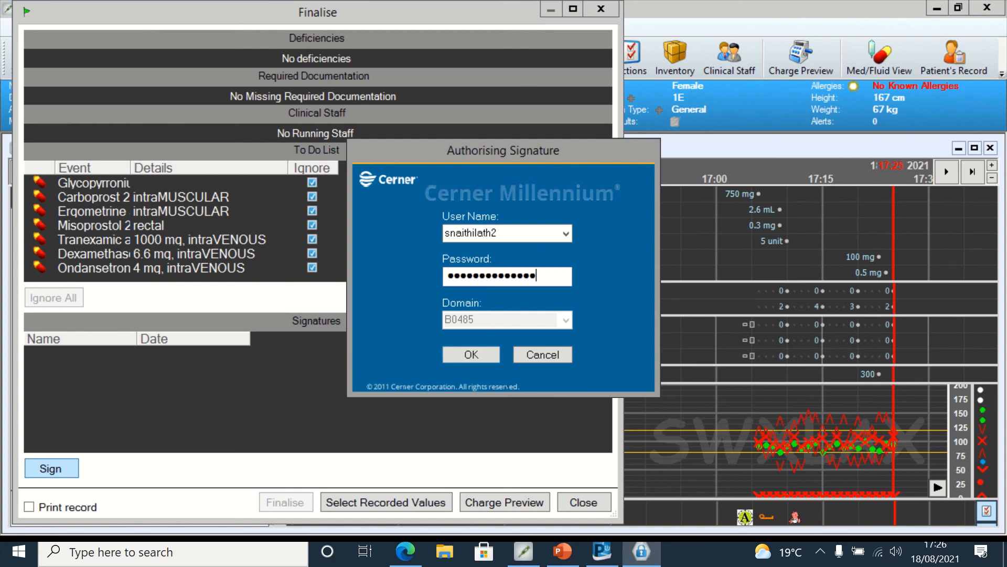
left_click(471, 355)
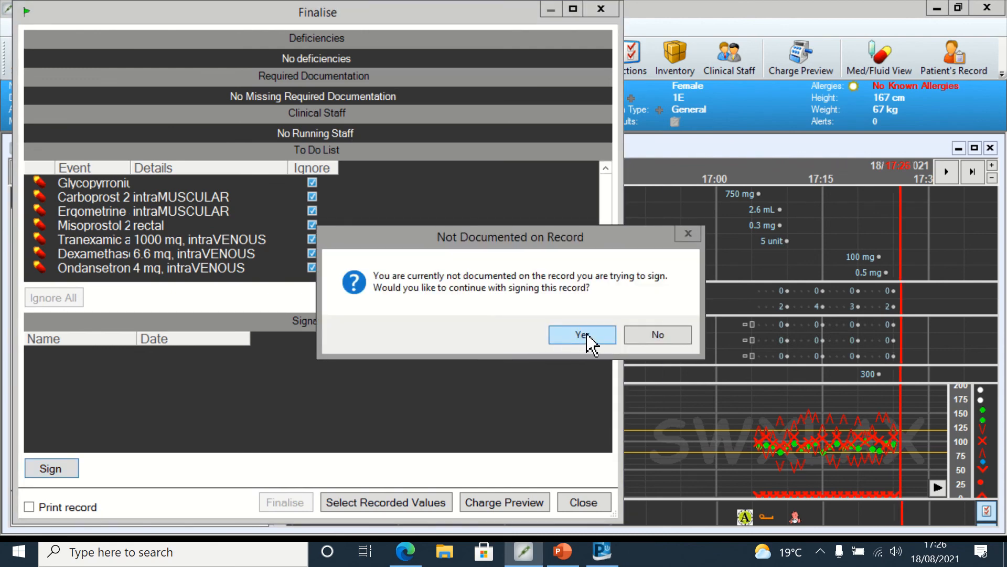
left_click(583, 334)
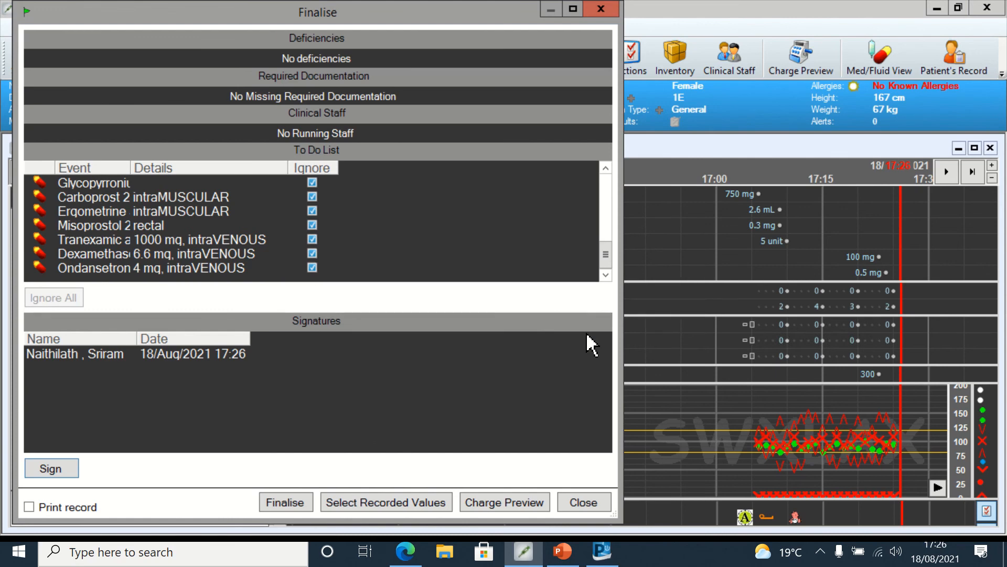
left_click(291, 506)
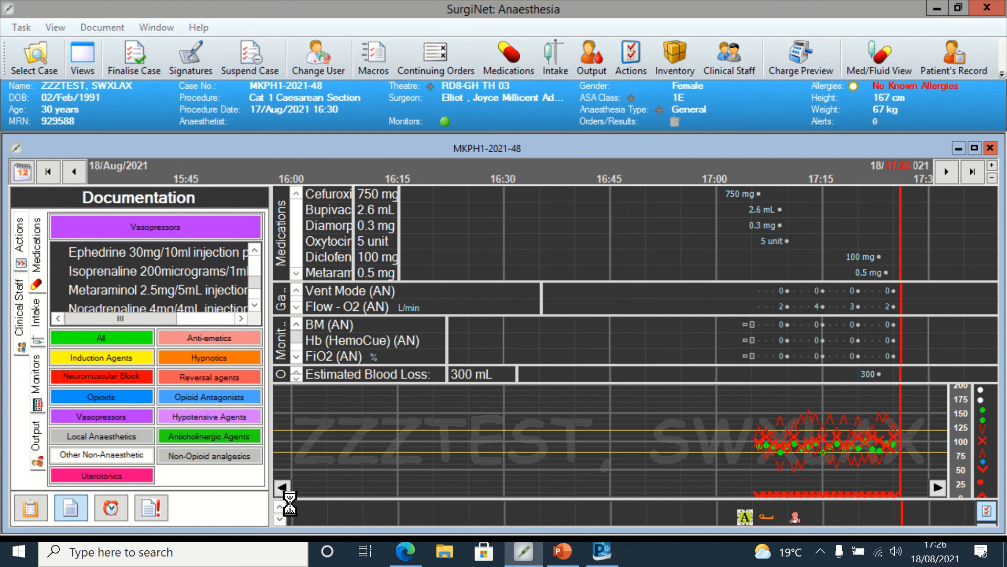
Step: Switch to the patient's chart, open the Surgery Workflow and review its anaesthetic records and forms sections
left_click(604, 552)
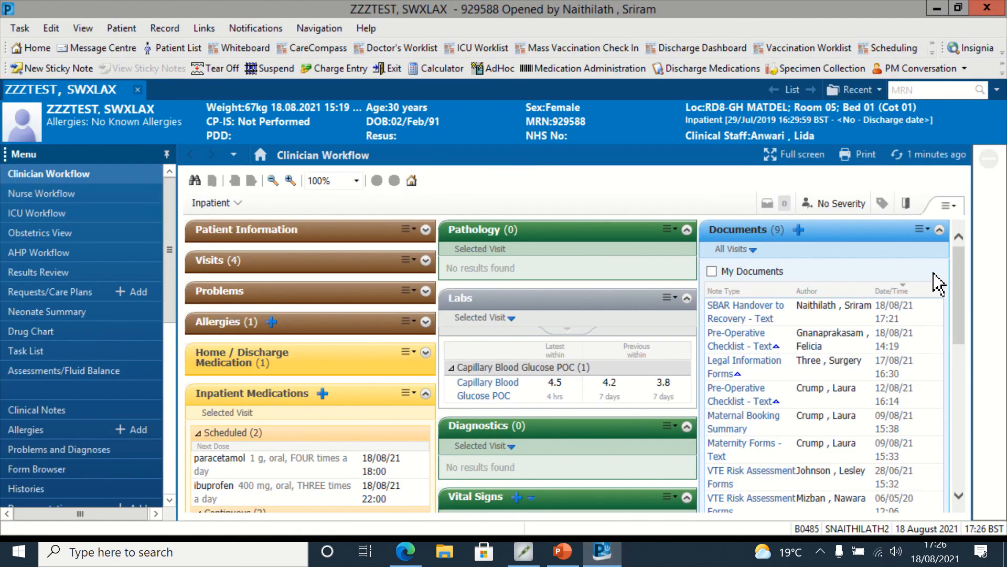
scroll(169, 402, "down", 5)
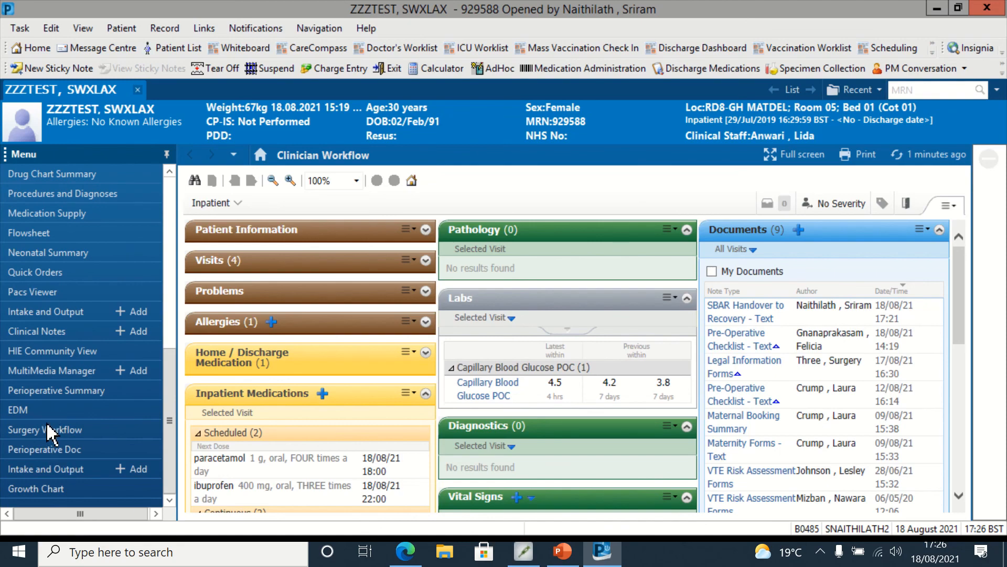
left_click(49, 429)
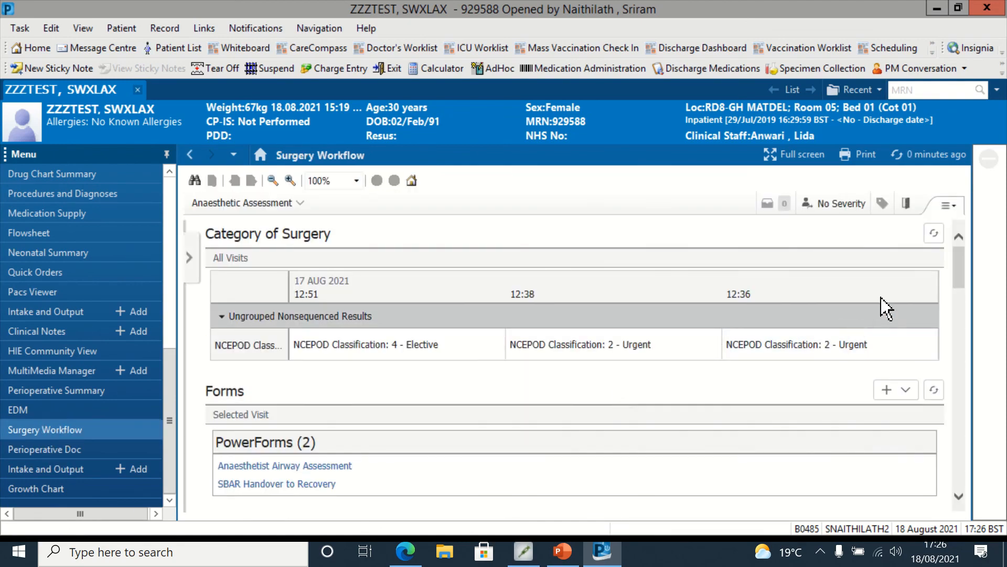
left_click_drag(959, 270, 965, 344)
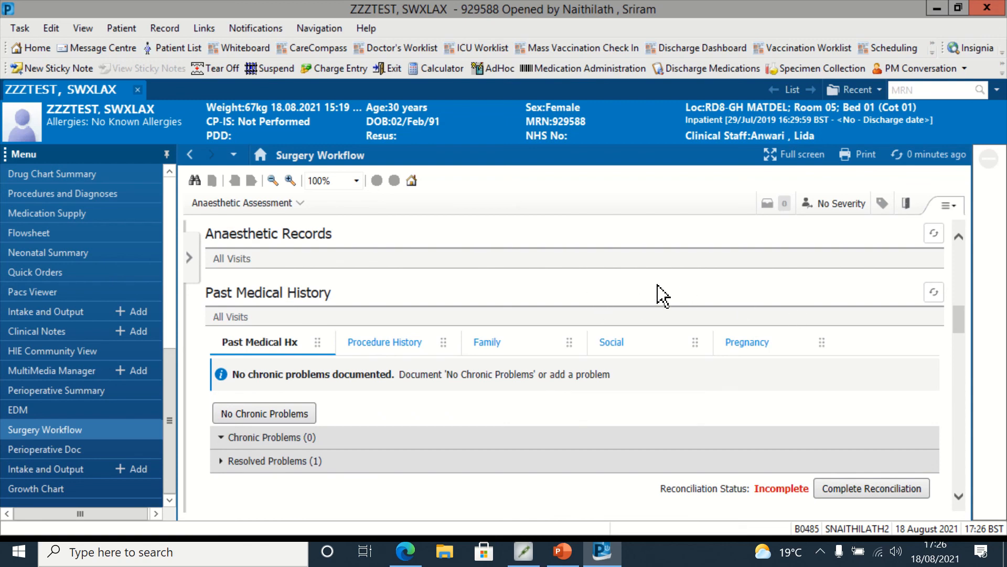
left_click(922, 160)
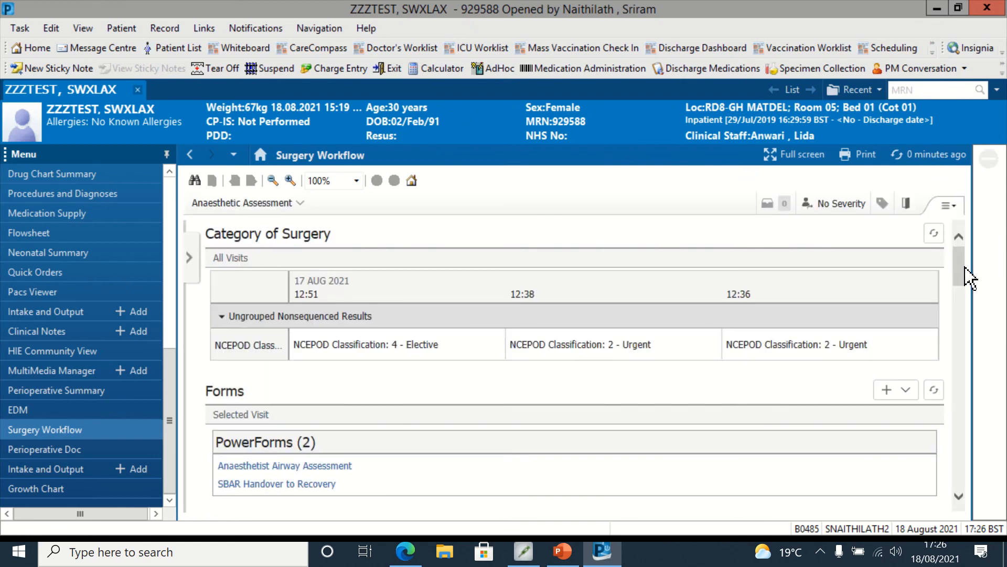
left_click_drag(962, 269, 967, 326)
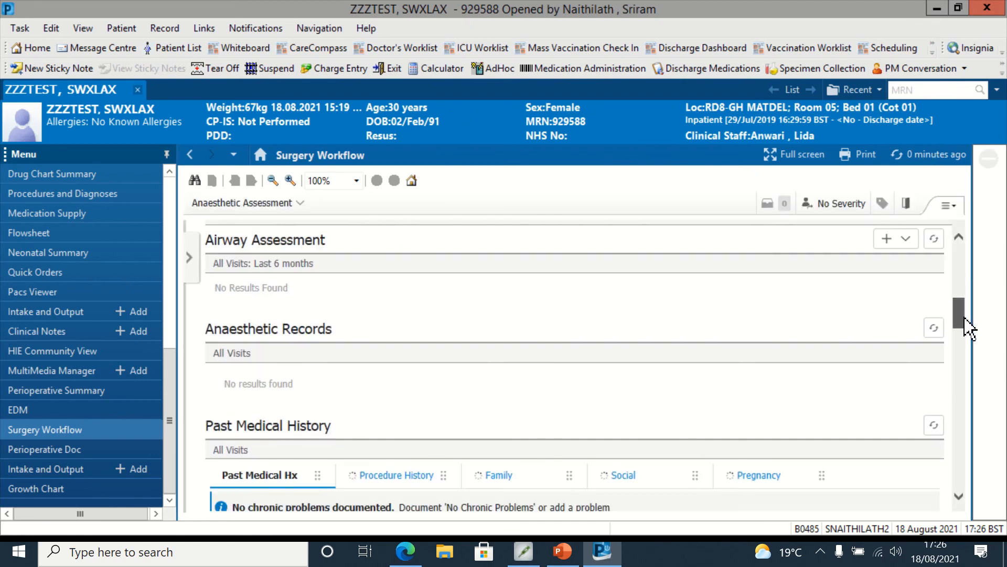